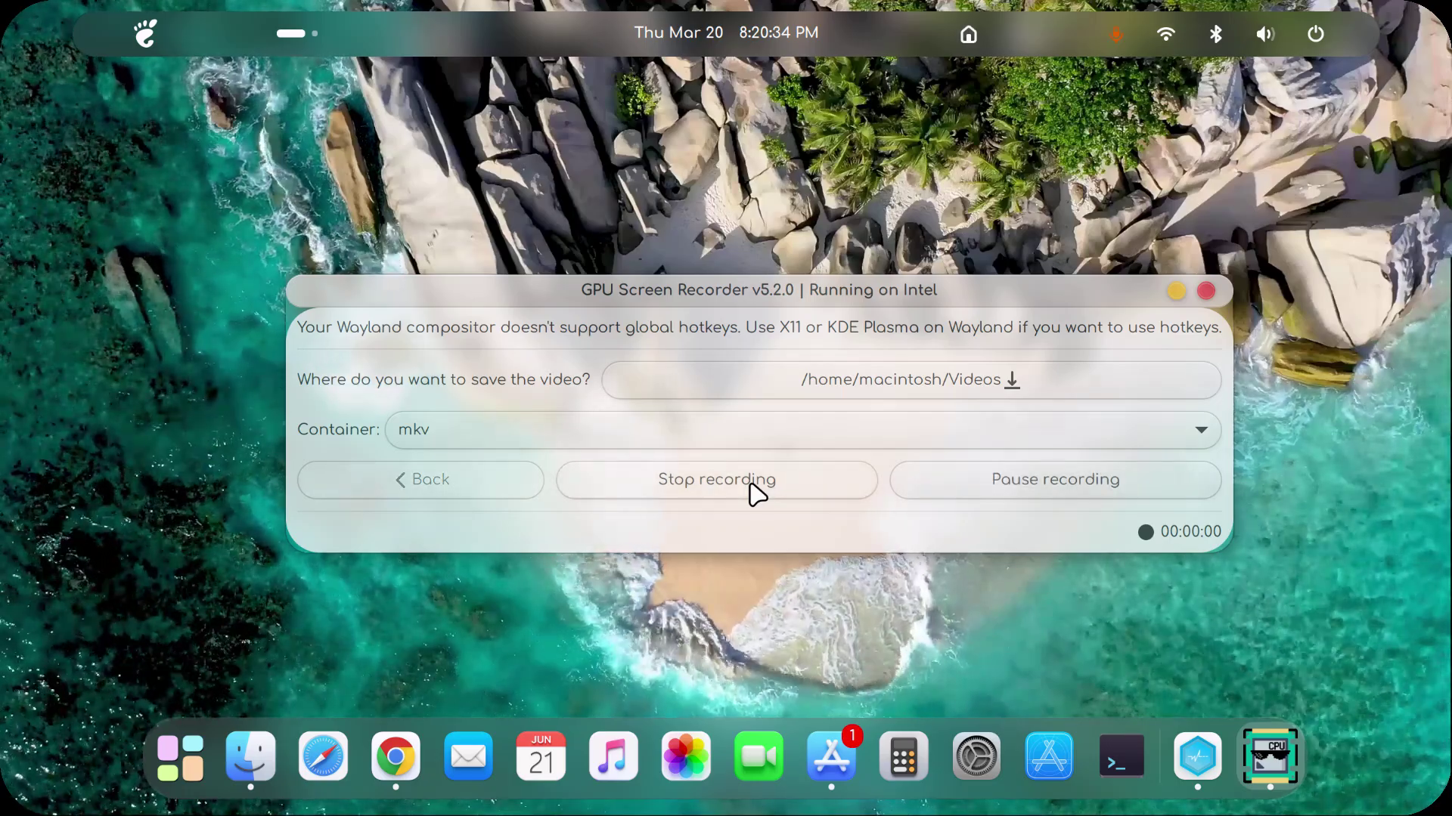
Step: Bring Chrome back up on the Pling Elementosh Originals Icons product page
click(1177, 291)
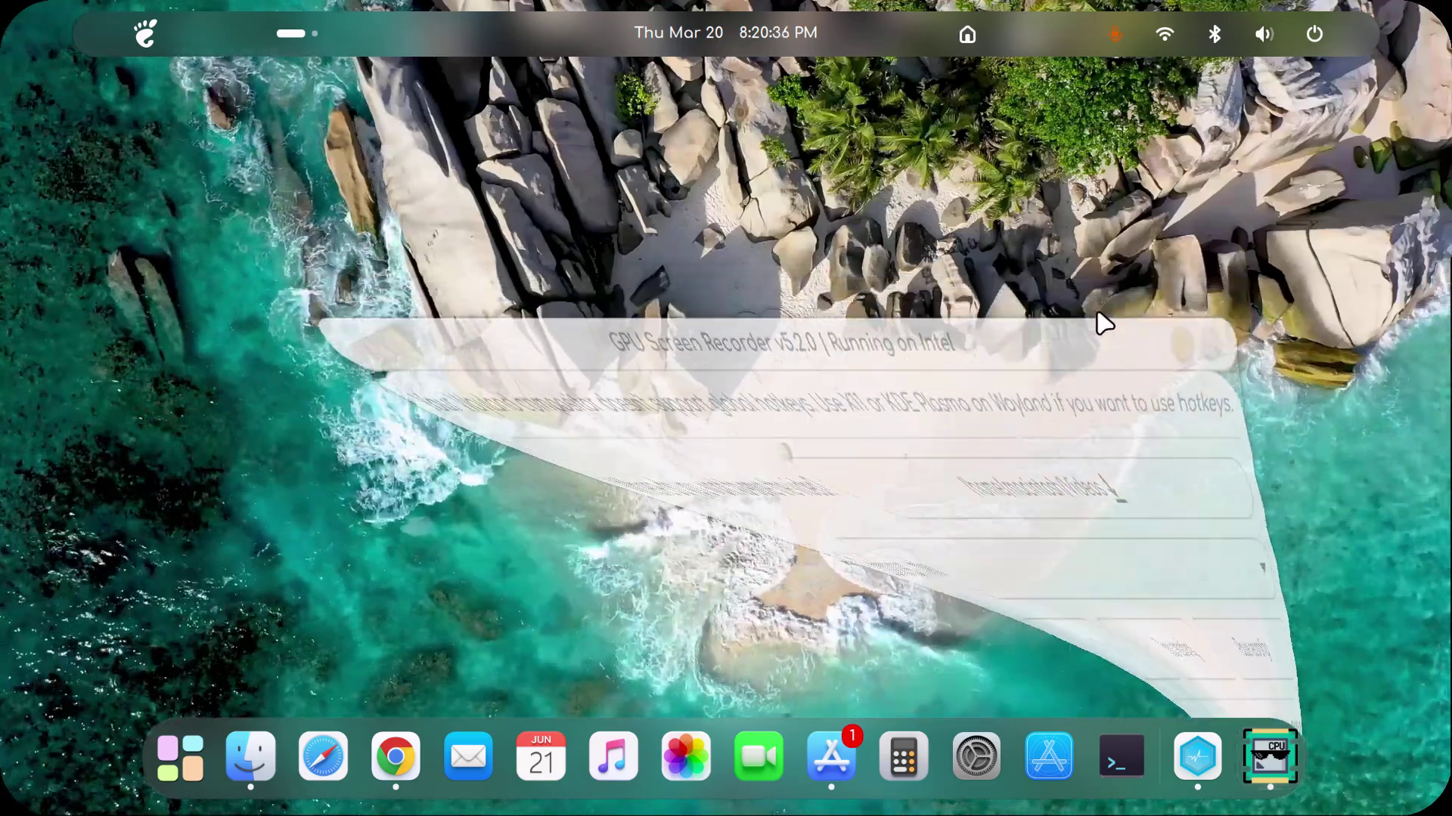
click(396, 756)
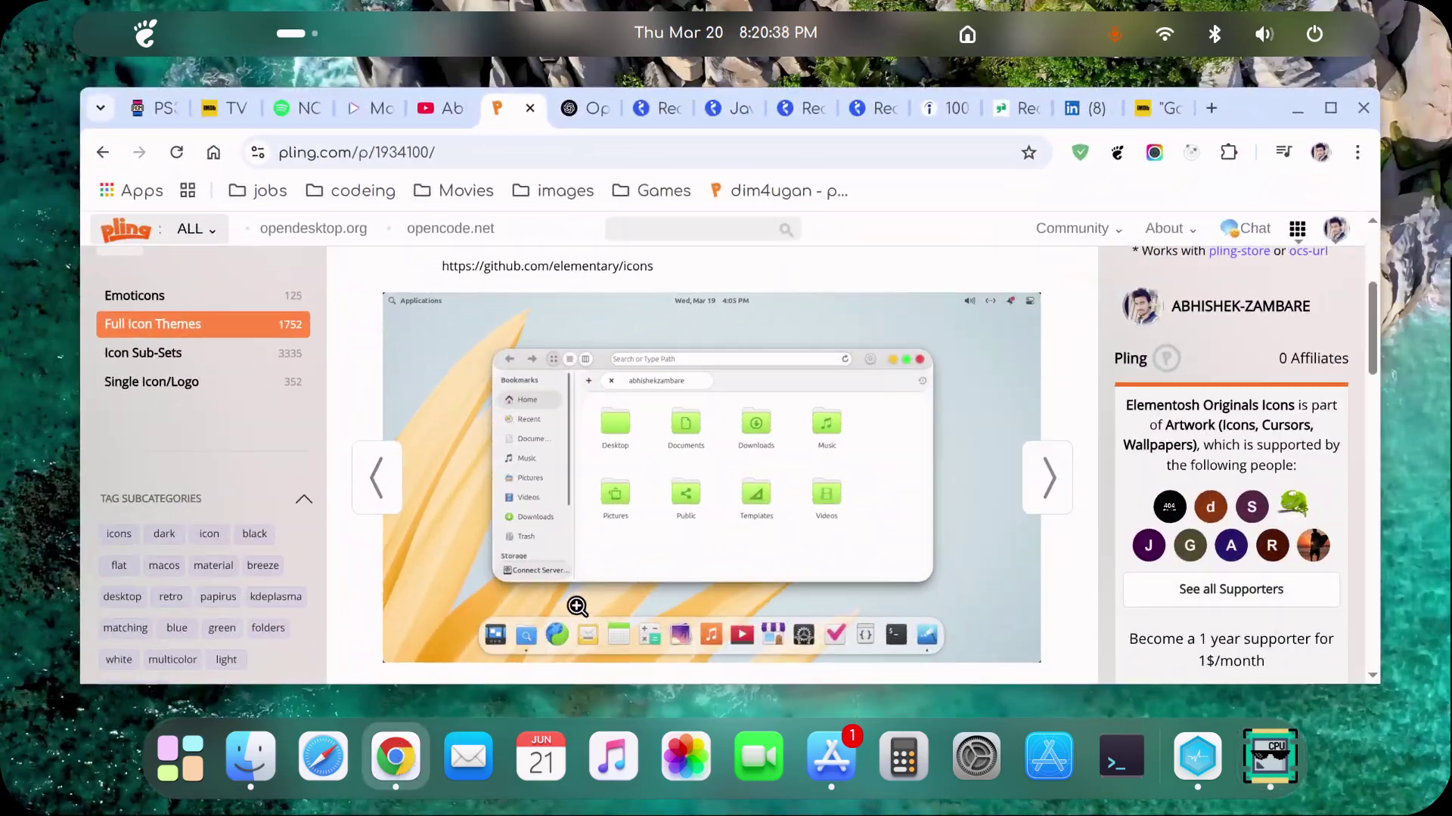
scroll(674, 500, down, 2)
scroll(674, 500, up, 5)
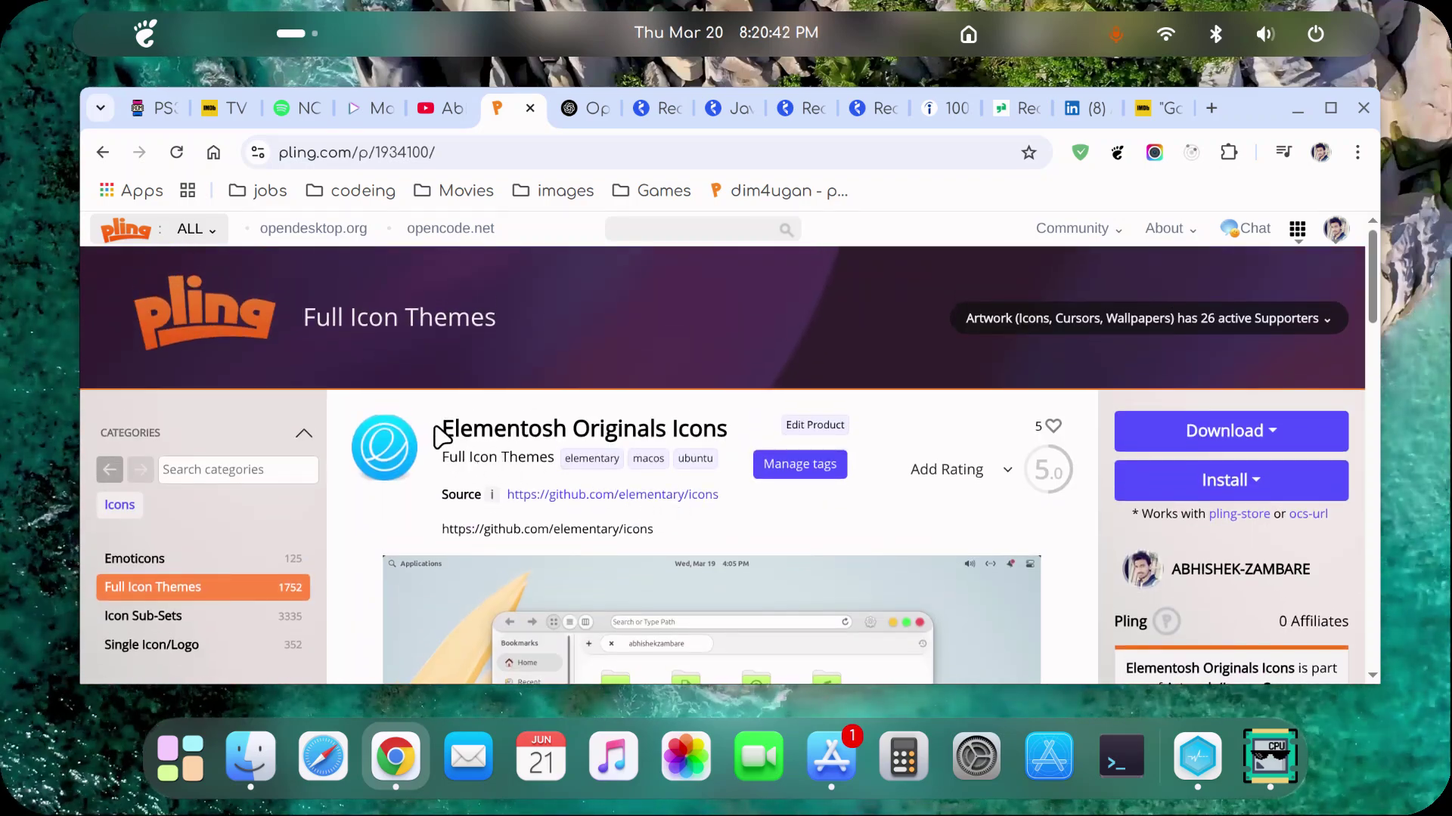
drag(452, 429, 626, 454)
scroll(625, 473, down, 3)
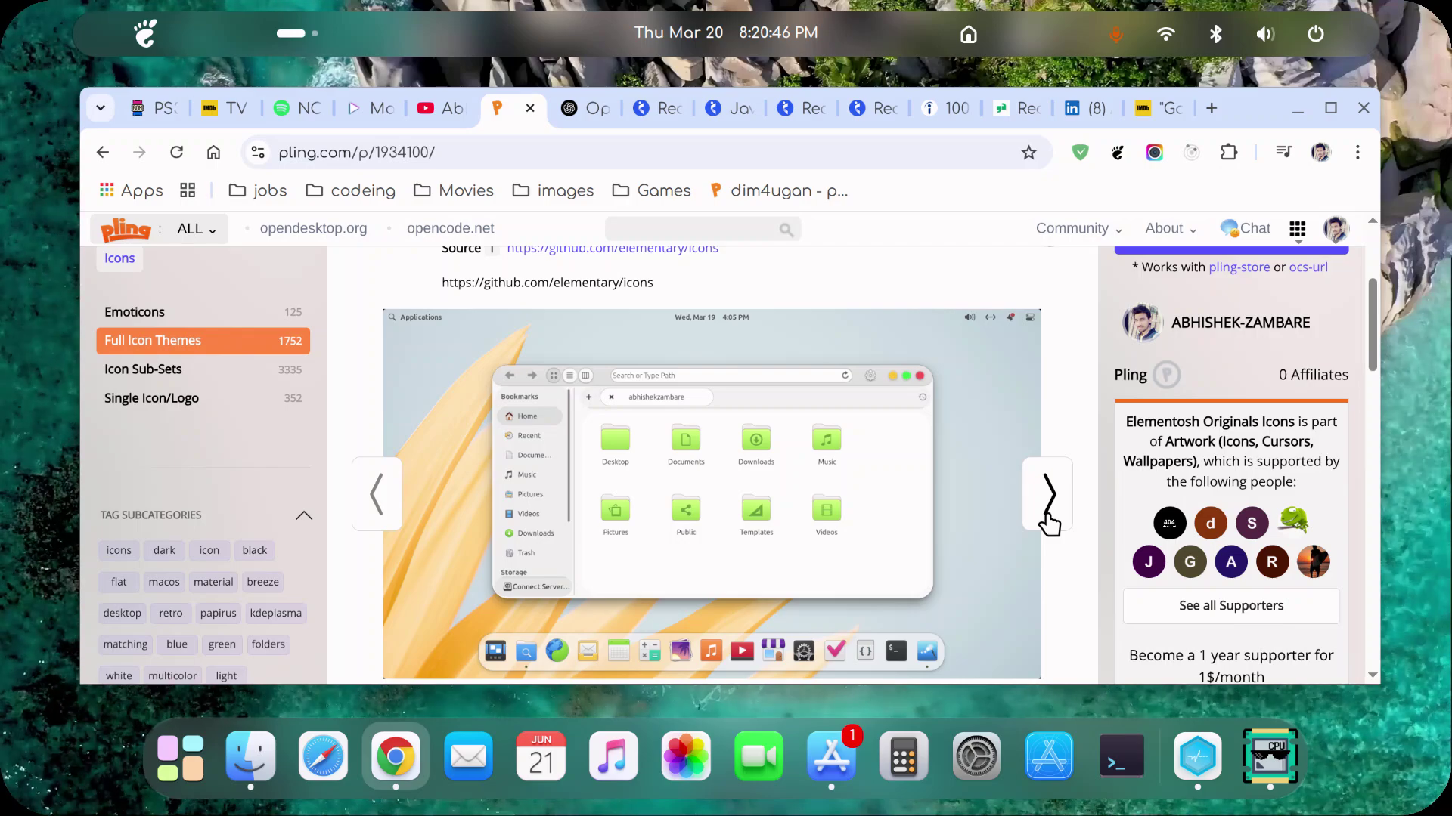
Step: Browse the screenshot carousel, then reach the Files (10) table of version 4.0 zips
click(1046, 493)
click(1046, 493)
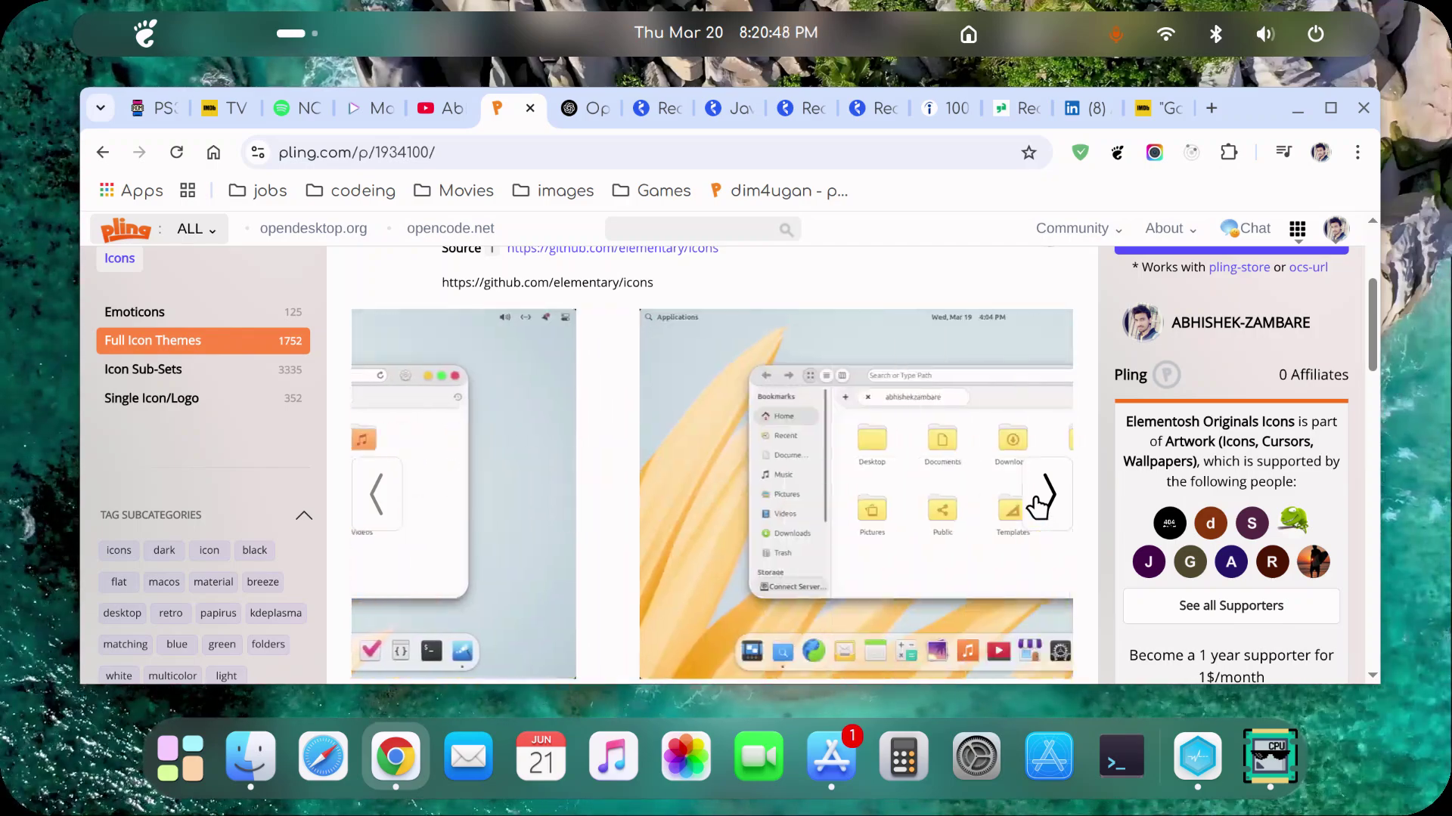
click(1038, 500)
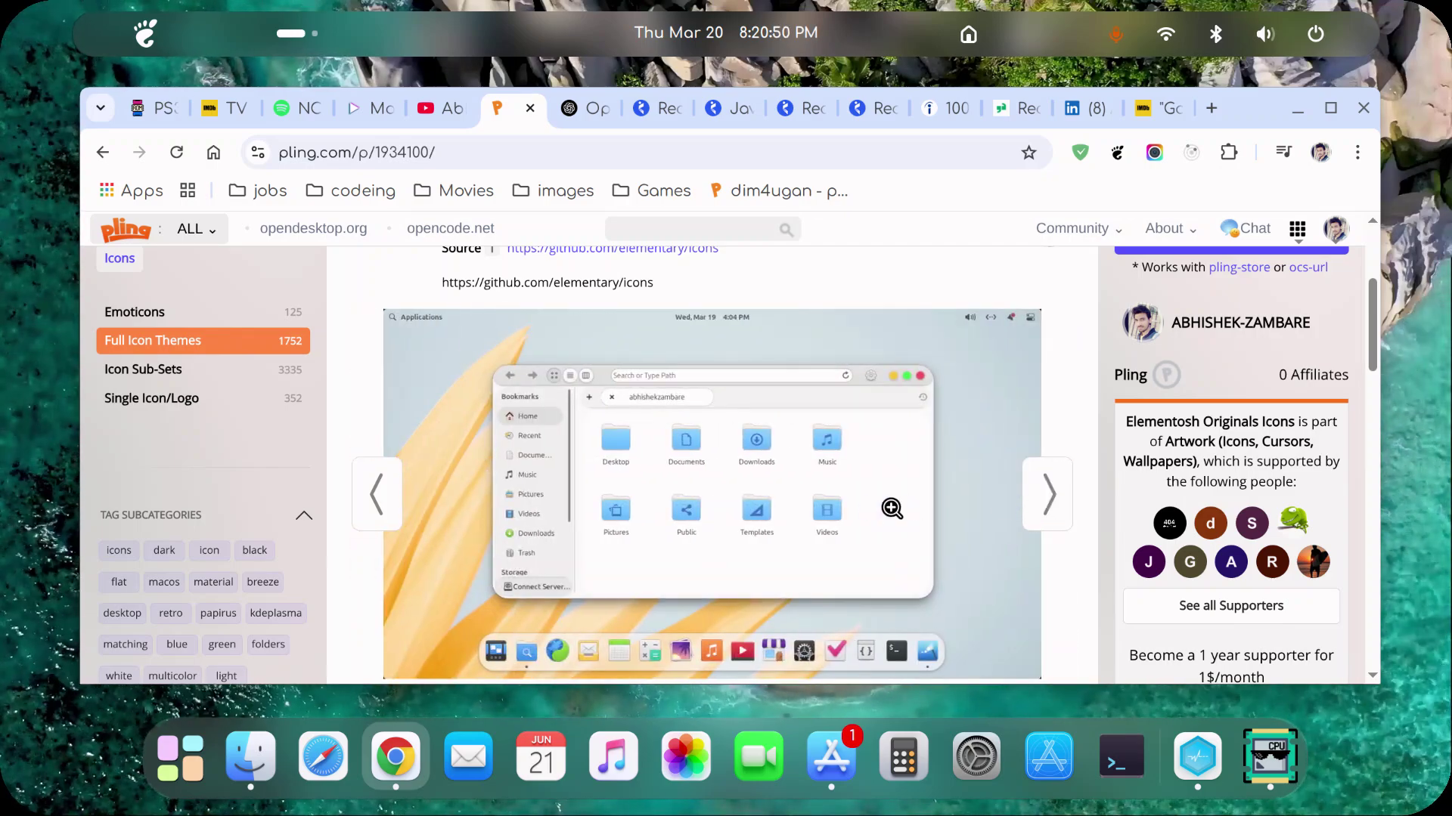
scroll(877, 508, down, 3)
scroll(476, 528, down, 3)
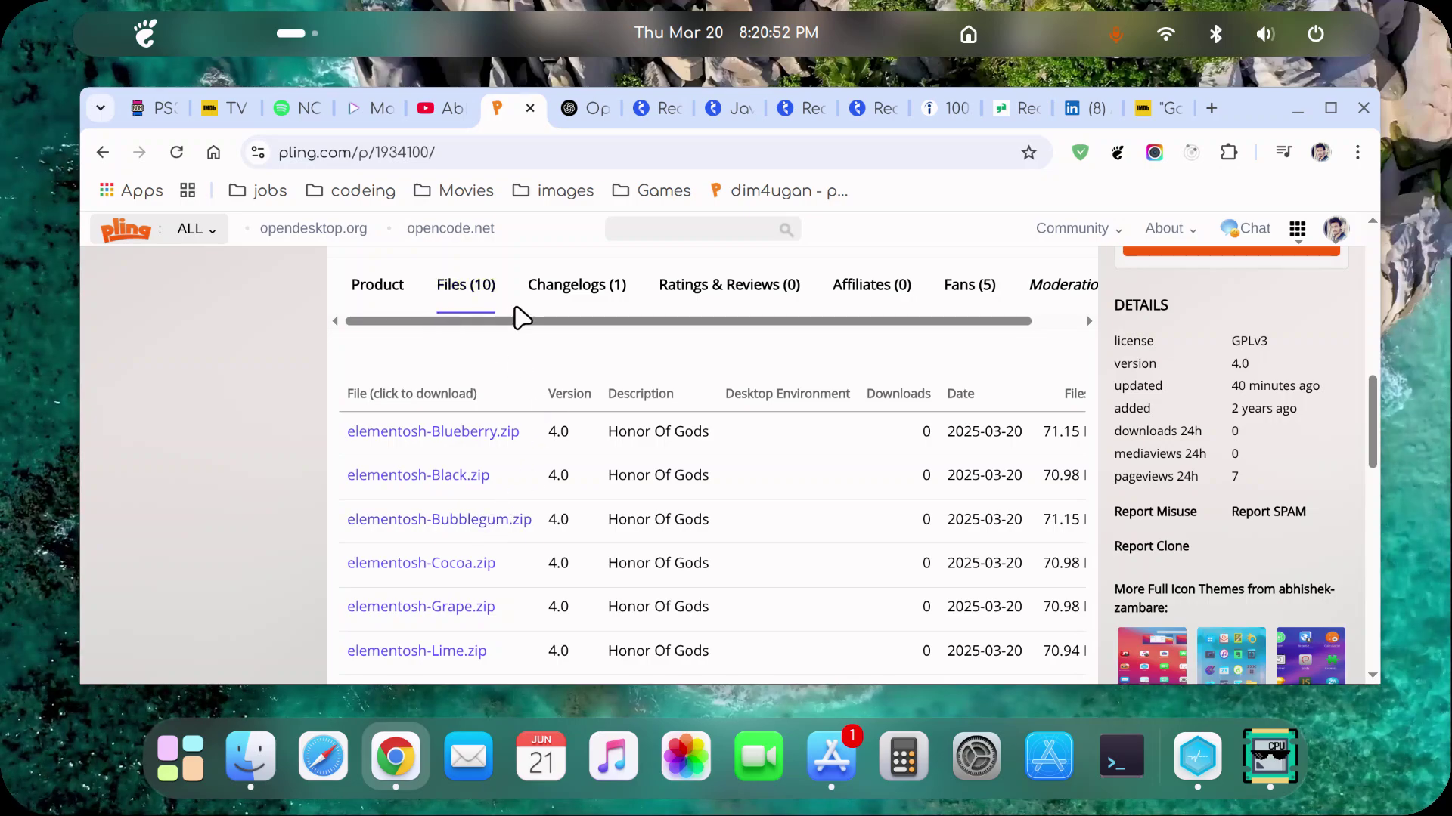
scroll(635, 523, down, 2)
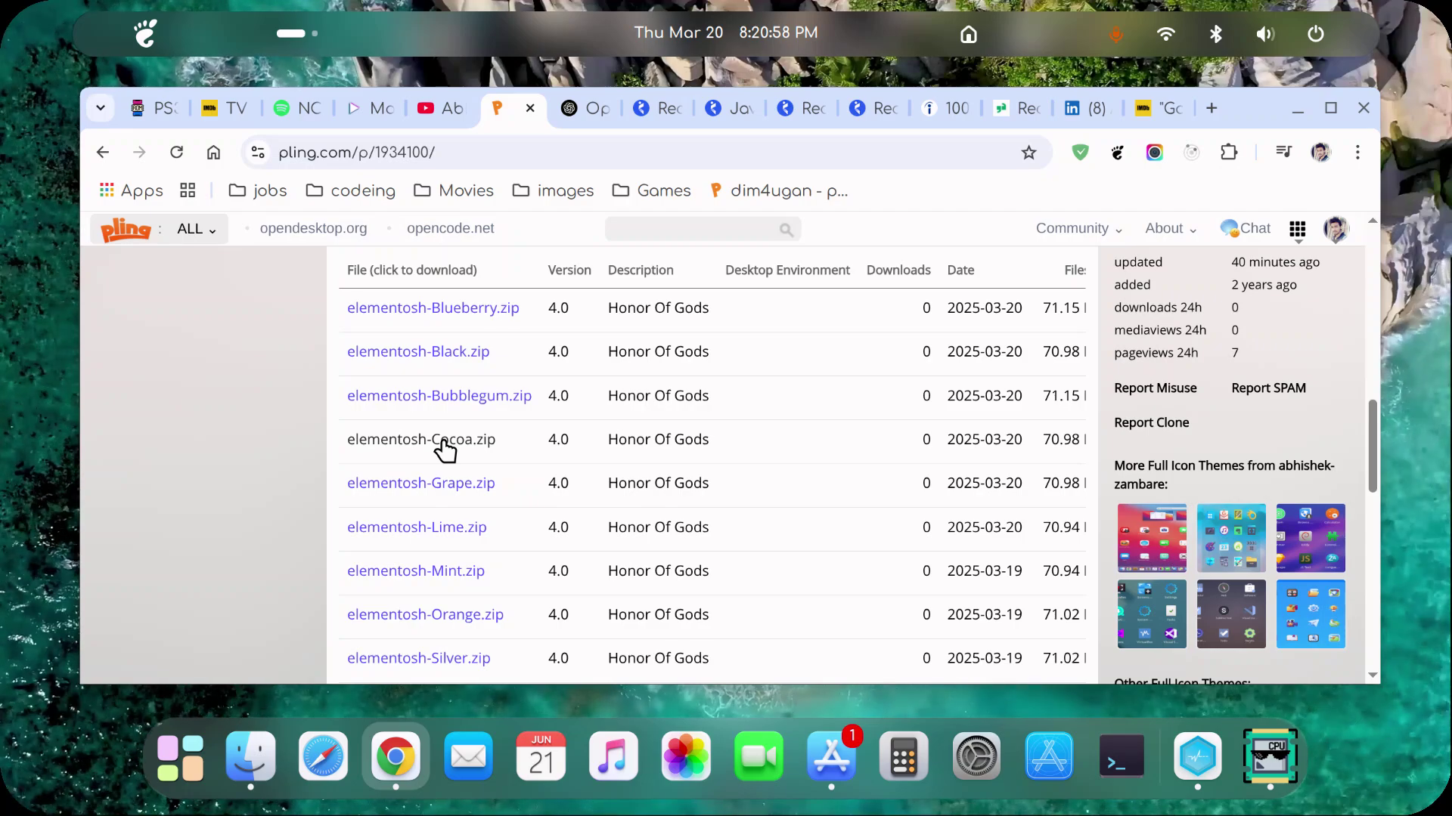
double_click(559, 443)
drag(560, 440, 750, 450)
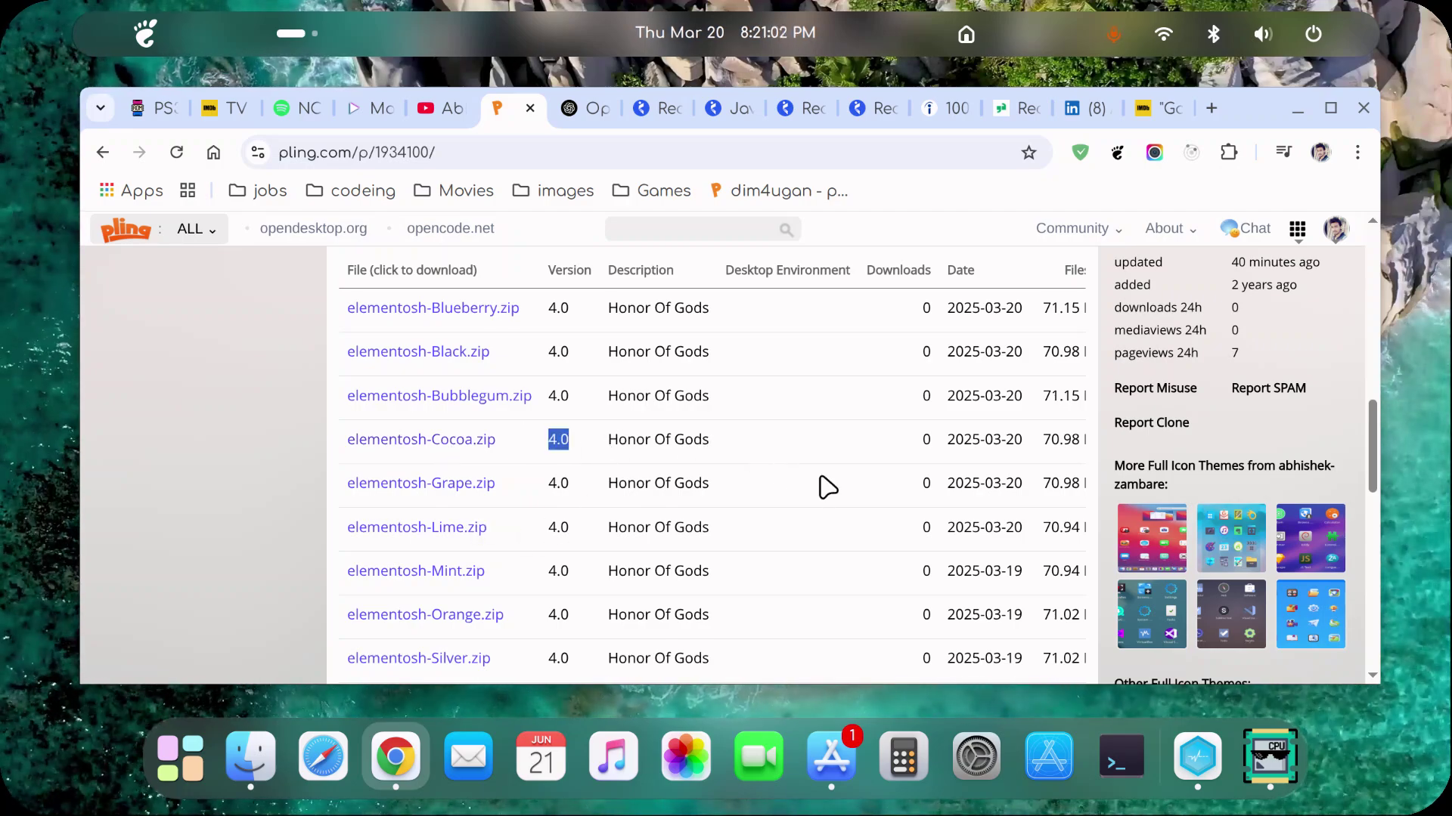
scroll(687, 524, down, 3)
scroll(683, 527, up, 3)
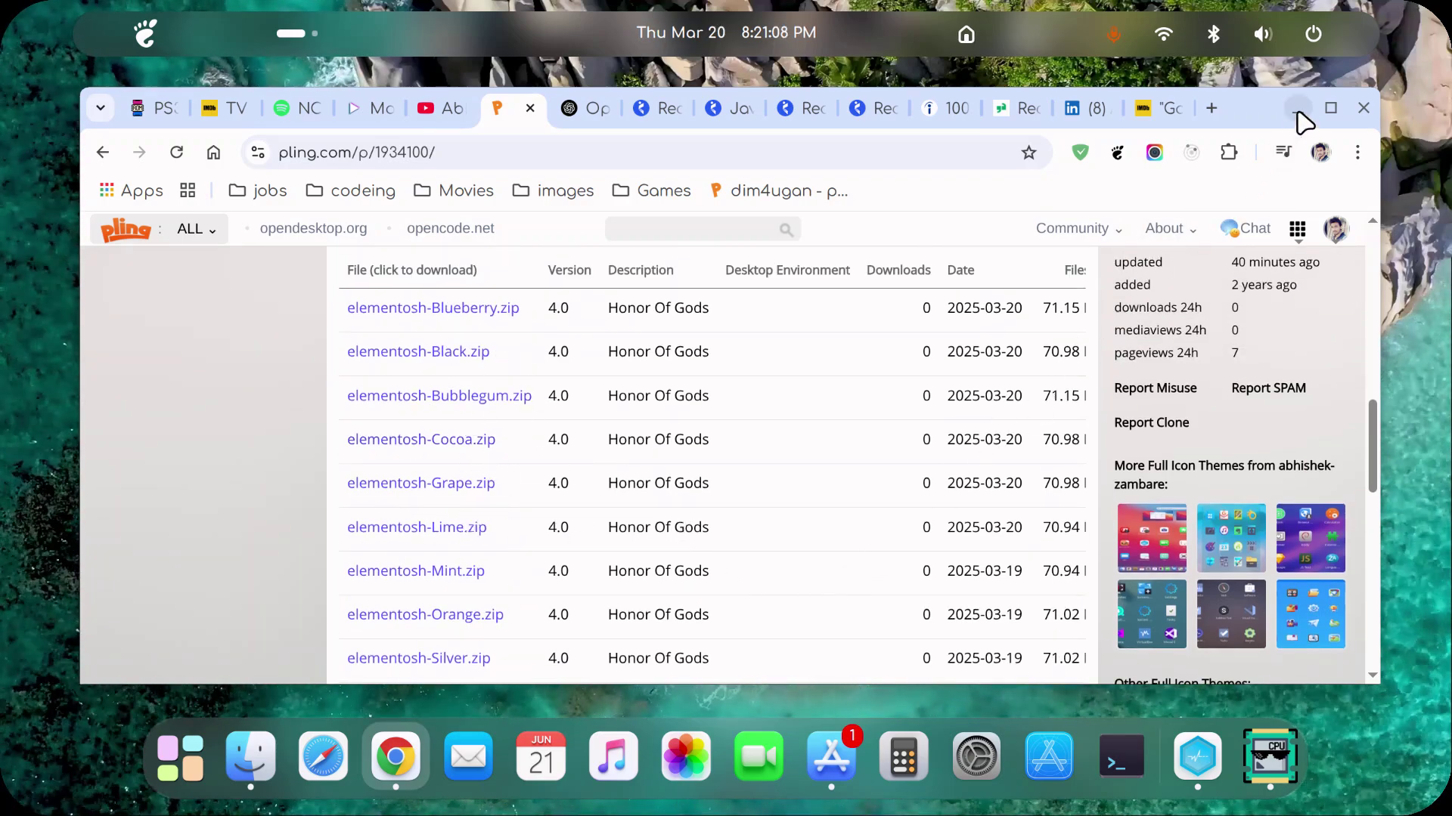
Step: Step forward through the product screenshots showing different folder colours
scroll(941, 418, up, 5)
scroll(939, 415, up, 5)
scroll(937, 409, down, 2)
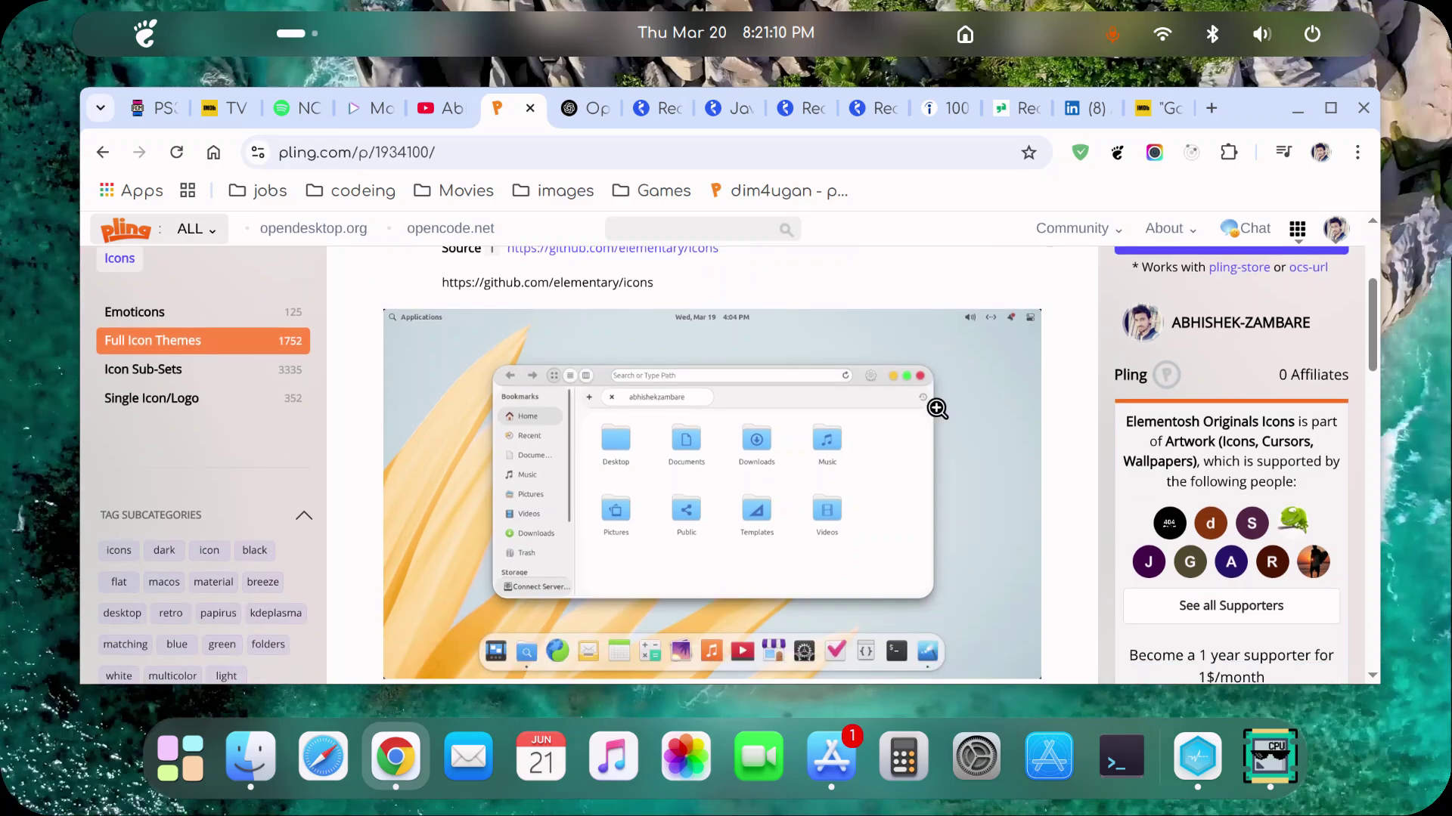
mouse_move(923, 476)
click(1058, 505)
click(1058, 505)
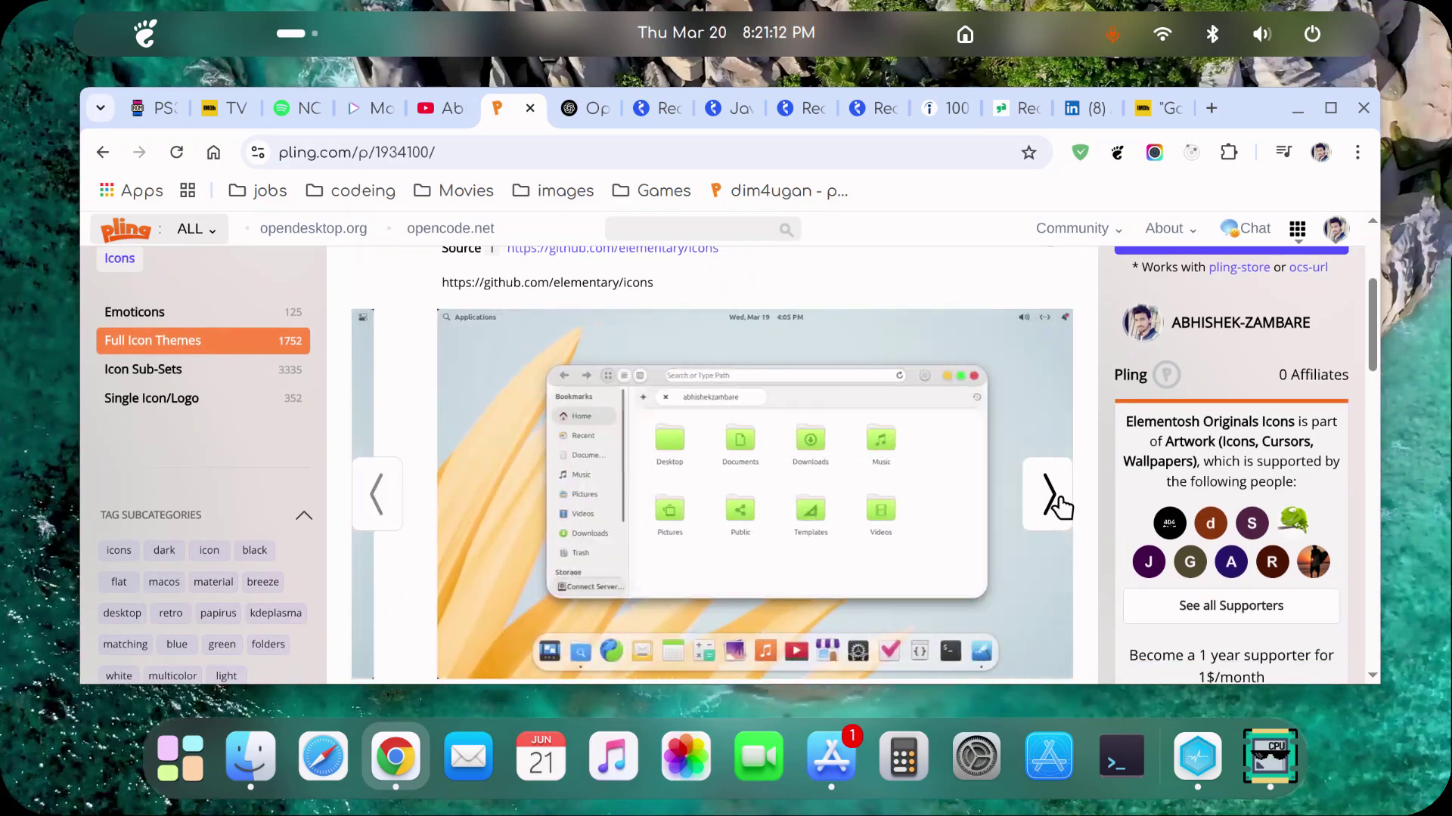
click(1058, 505)
click(1058, 505)
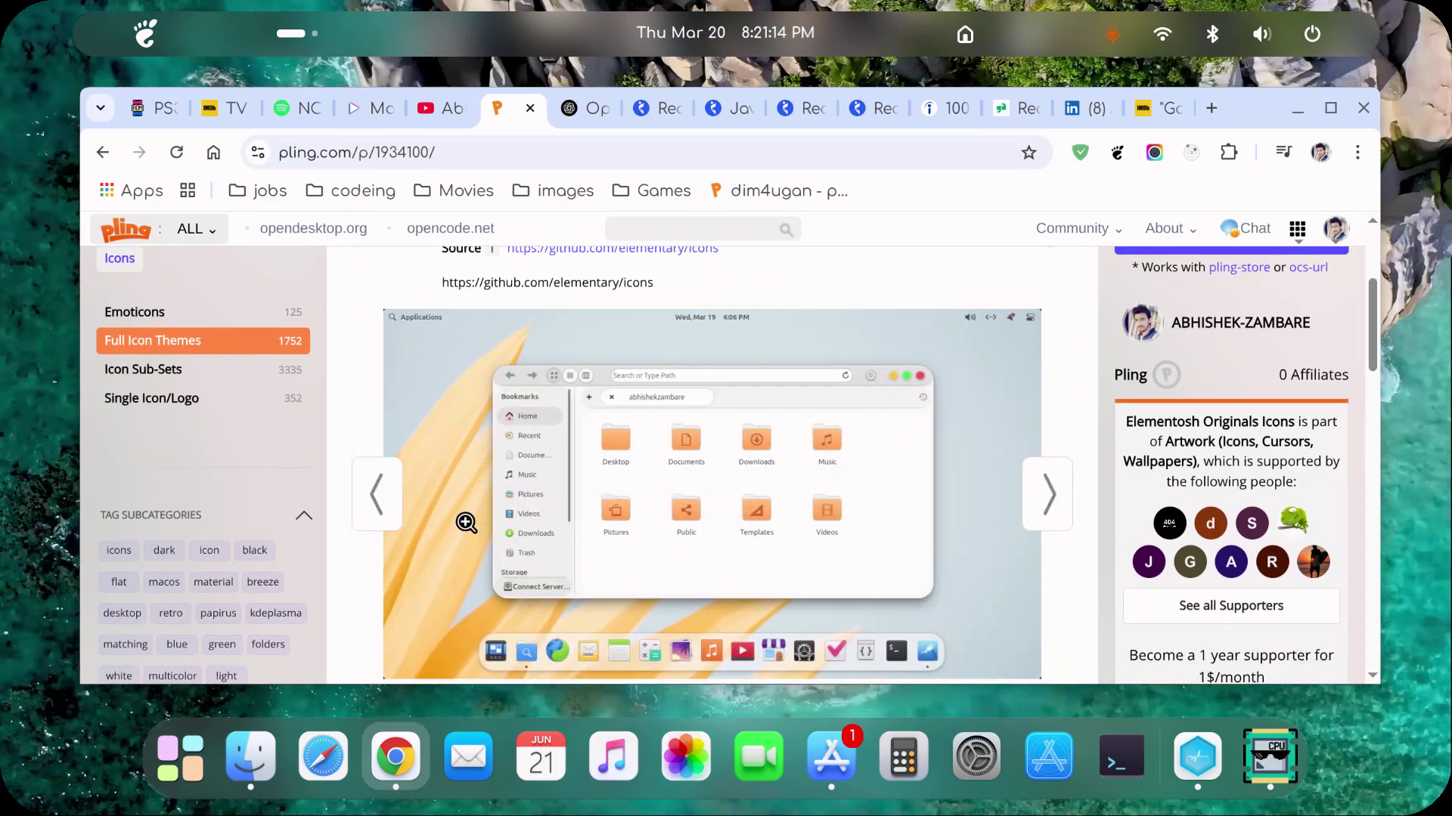
Step: Step back to the blue-folder screenshot, enlarge it, and view the next one
click(384, 500)
click(384, 500)
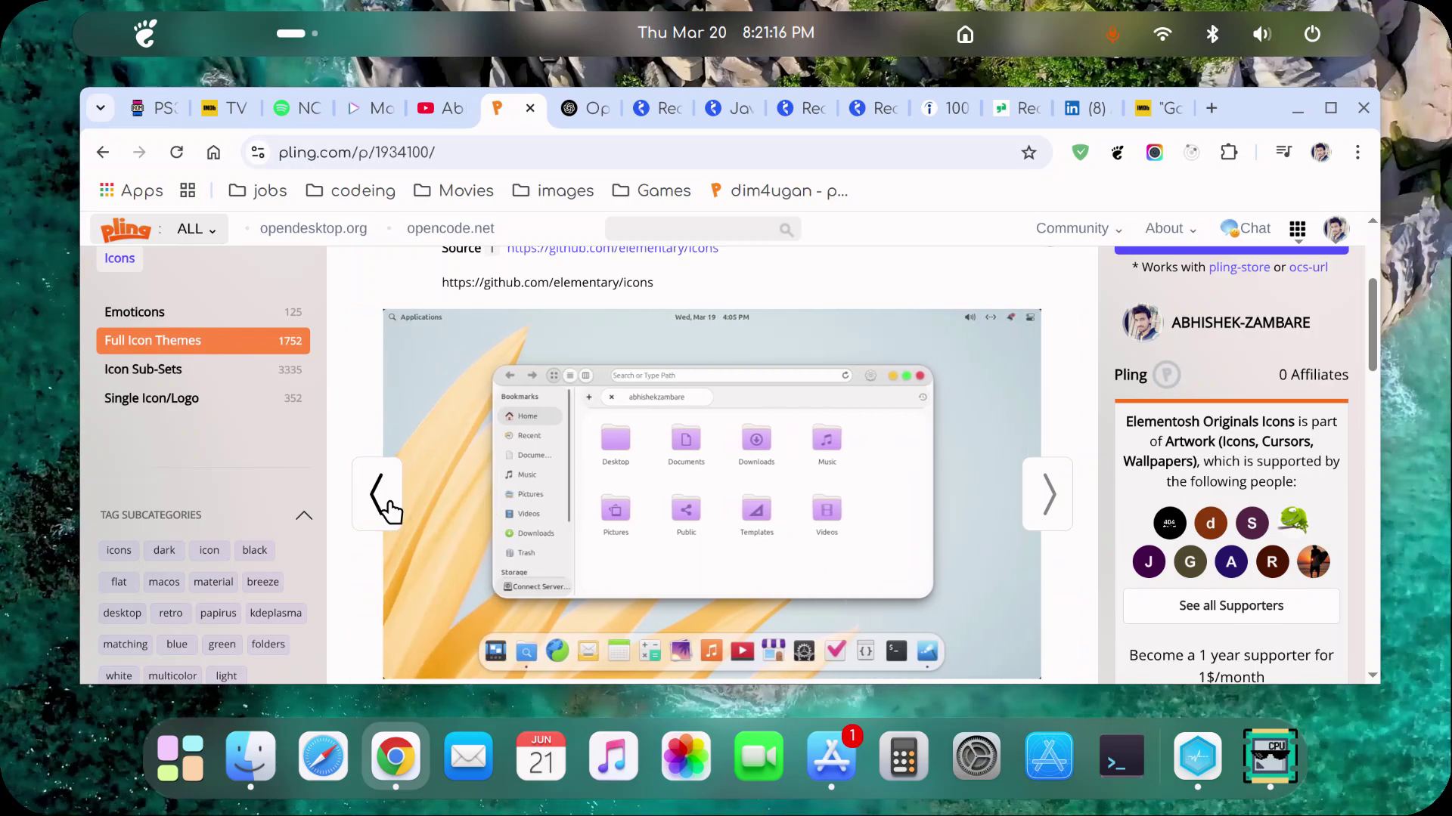
click(384, 501)
click(723, 501)
scroll(726, 512, up, 2)
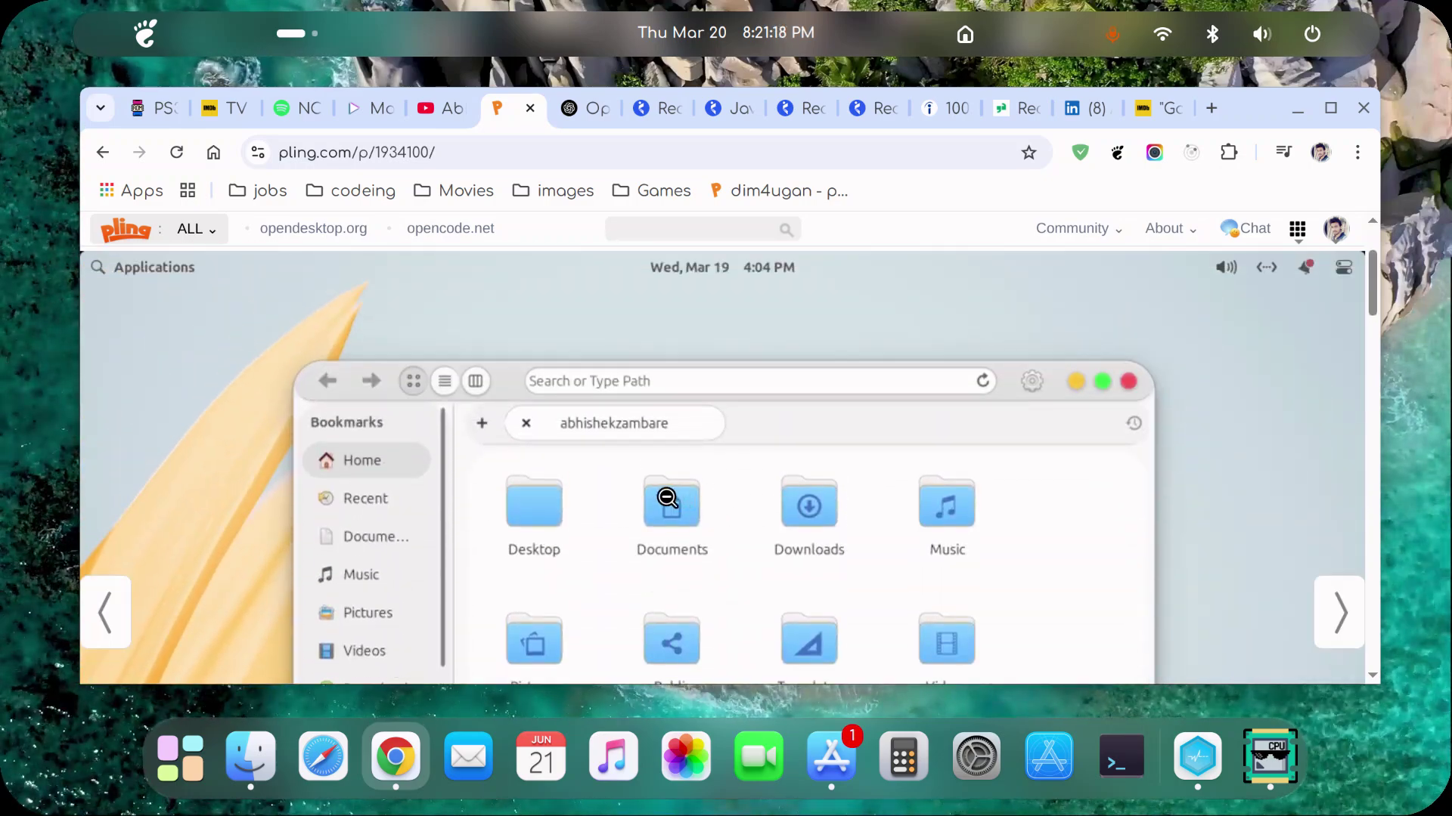
scroll(737, 532, down, 5)
scroll(1014, 479, up, 3)
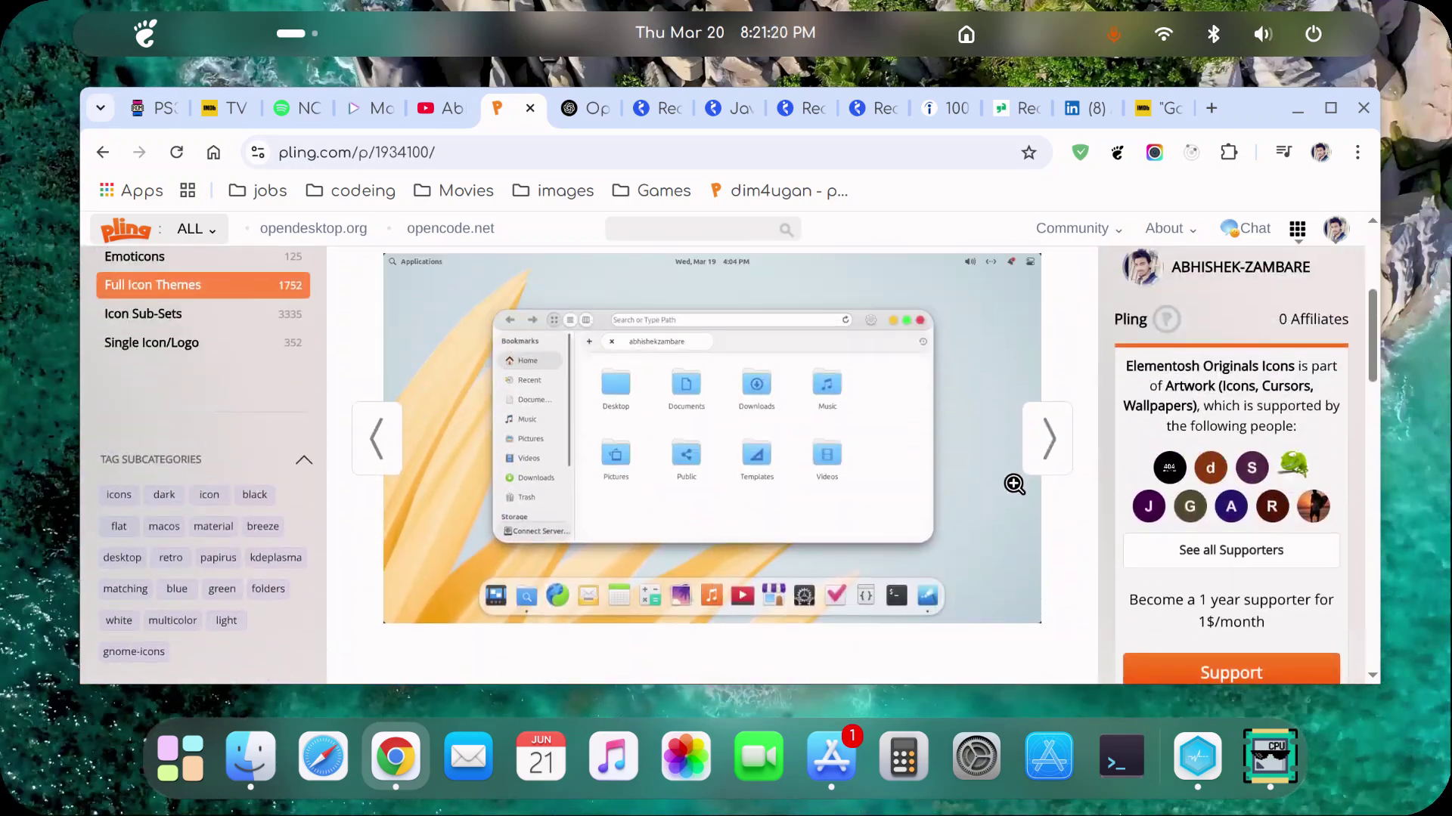
click(1045, 442)
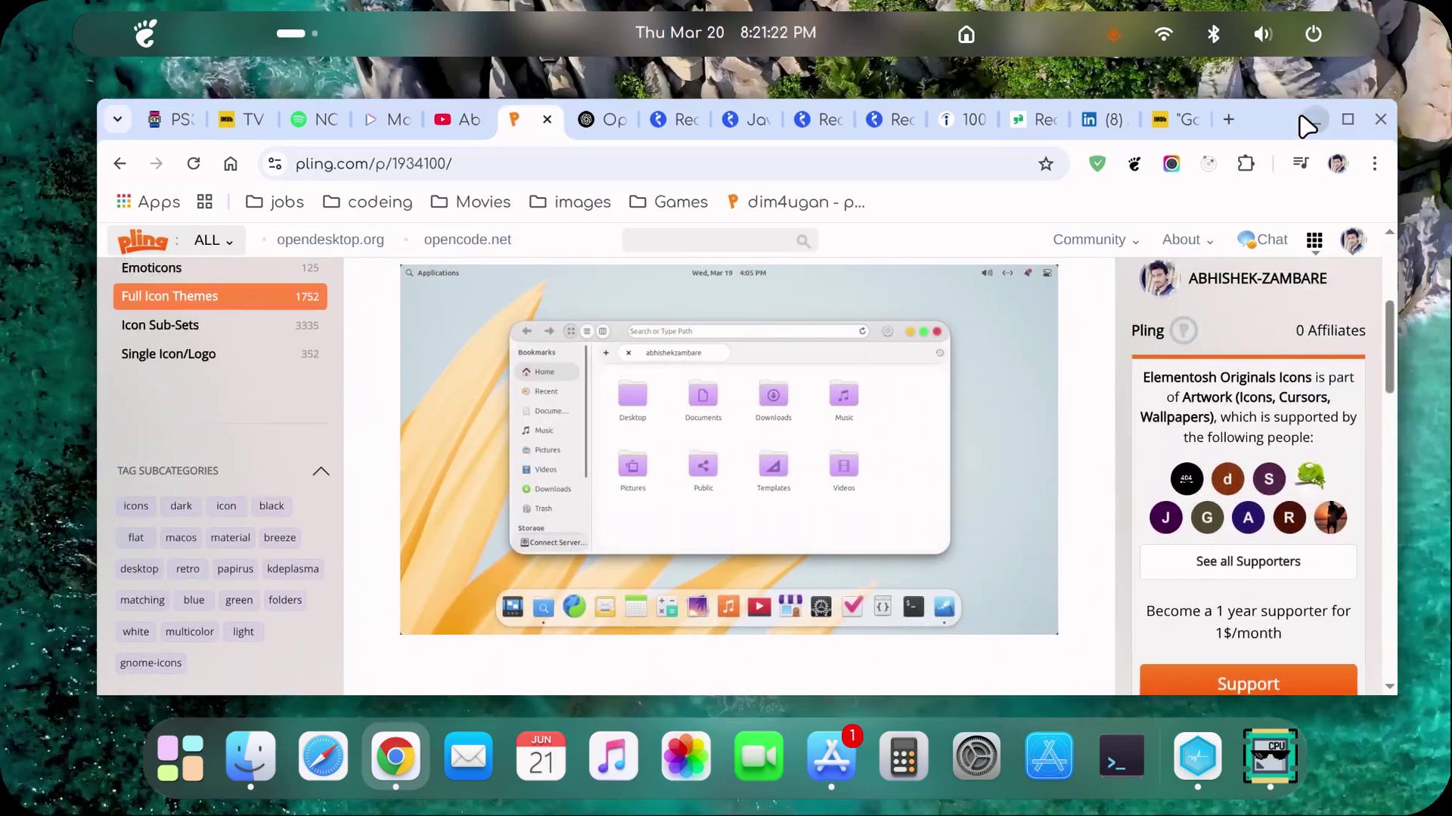
Step: In the elementary OS VM, choose the yellow petals picture as wallpaper
click(1299, 110)
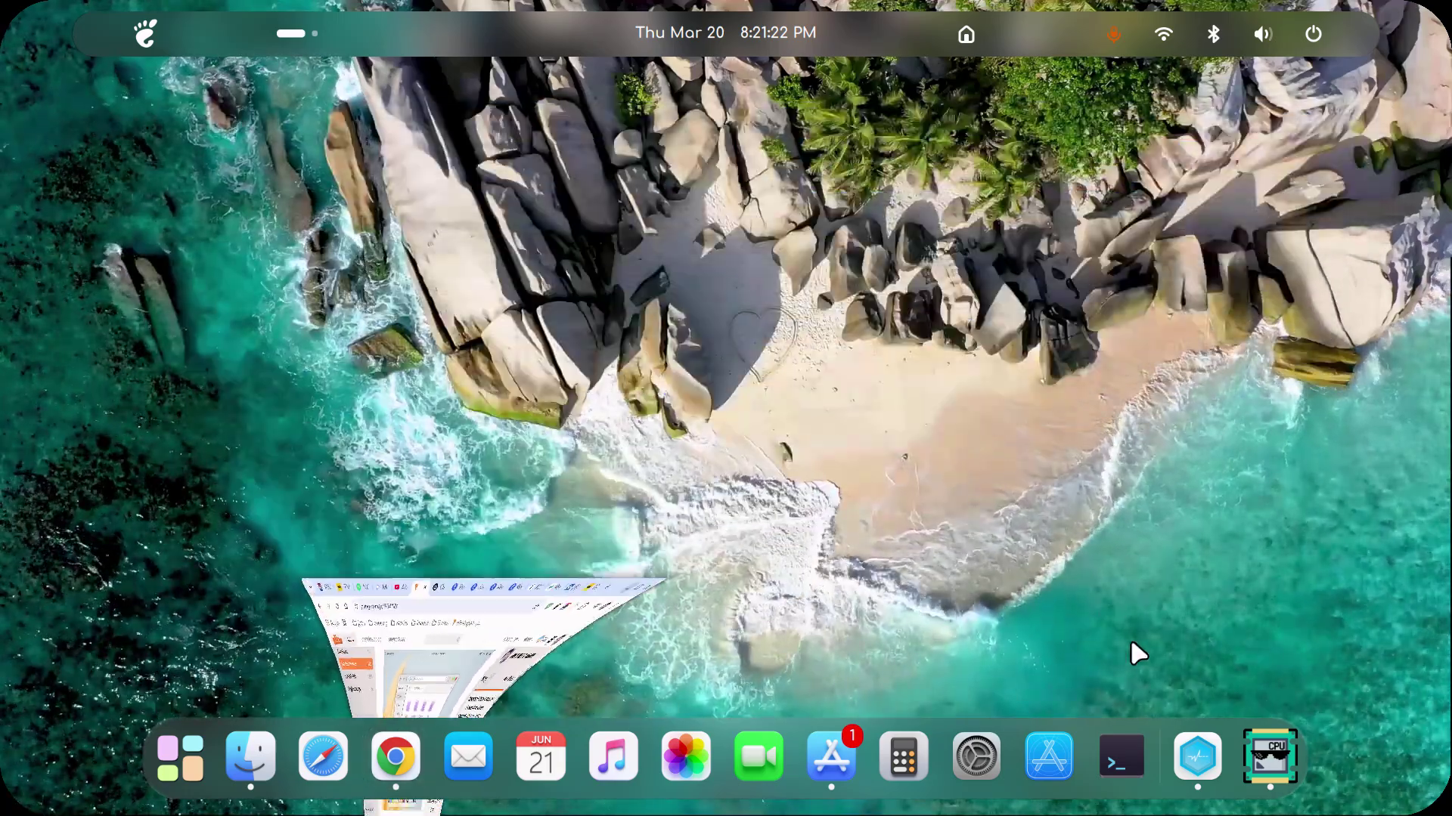
click(1198, 760)
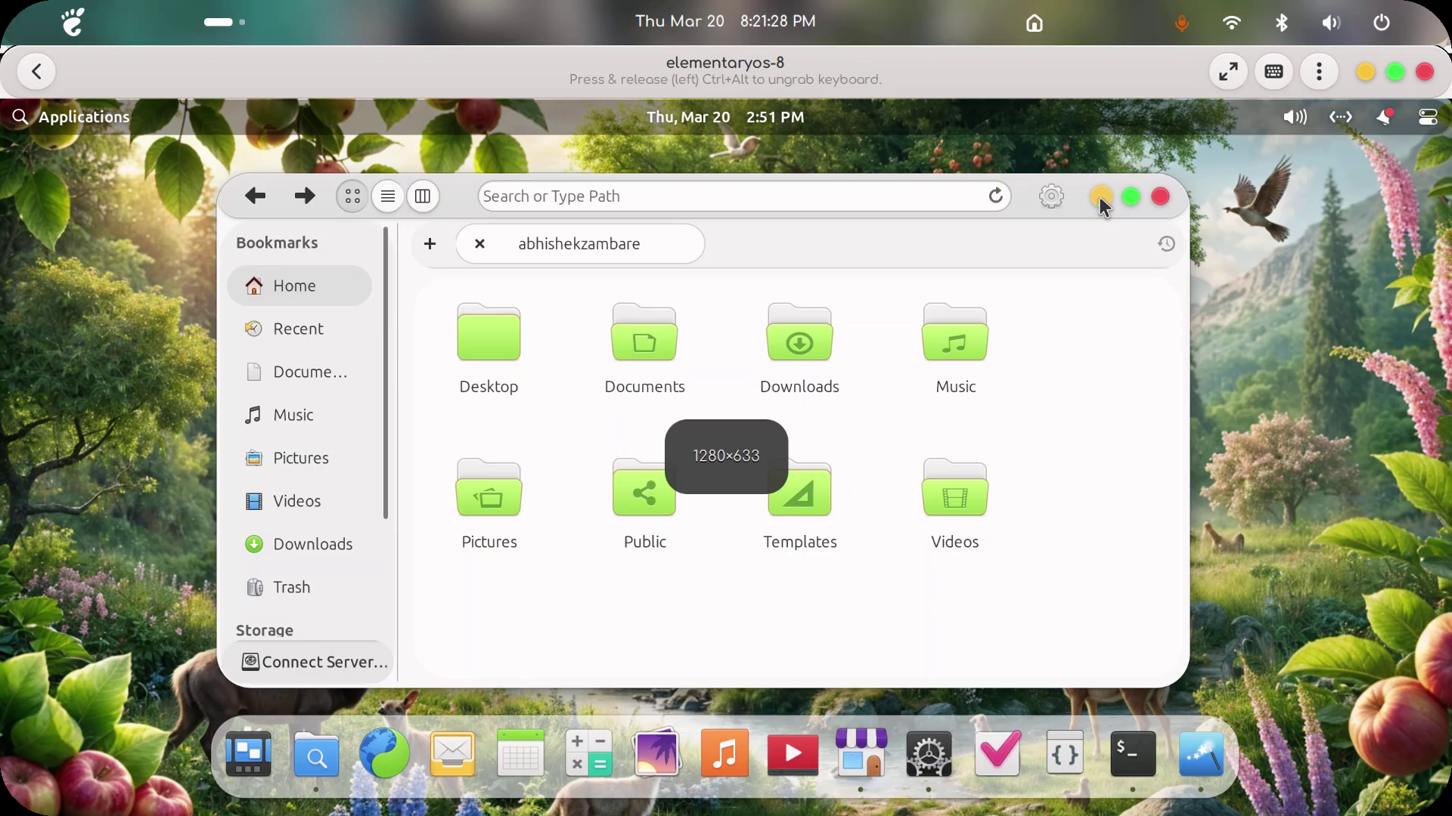
click(1099, 196)
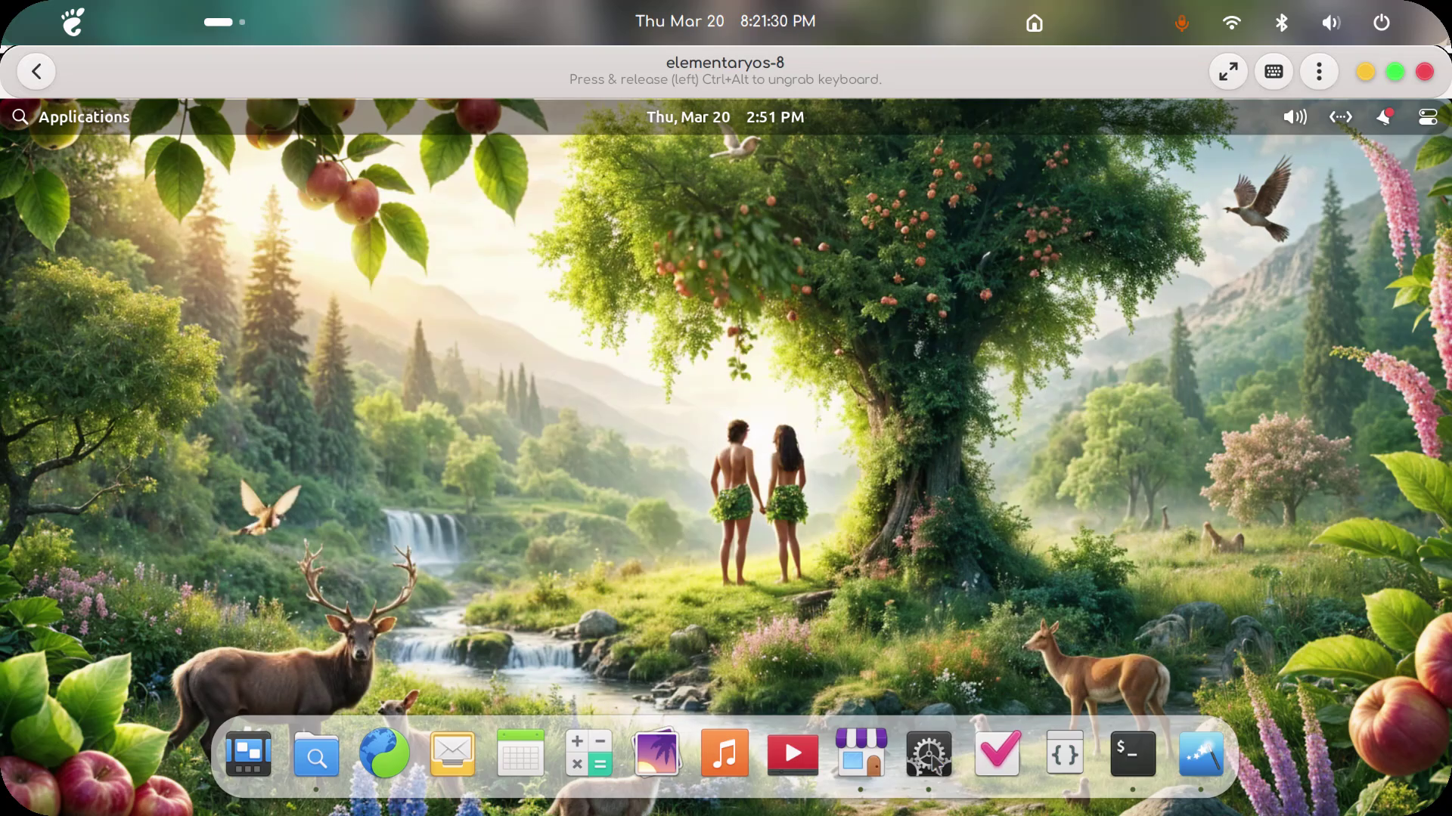
click(932, 759)
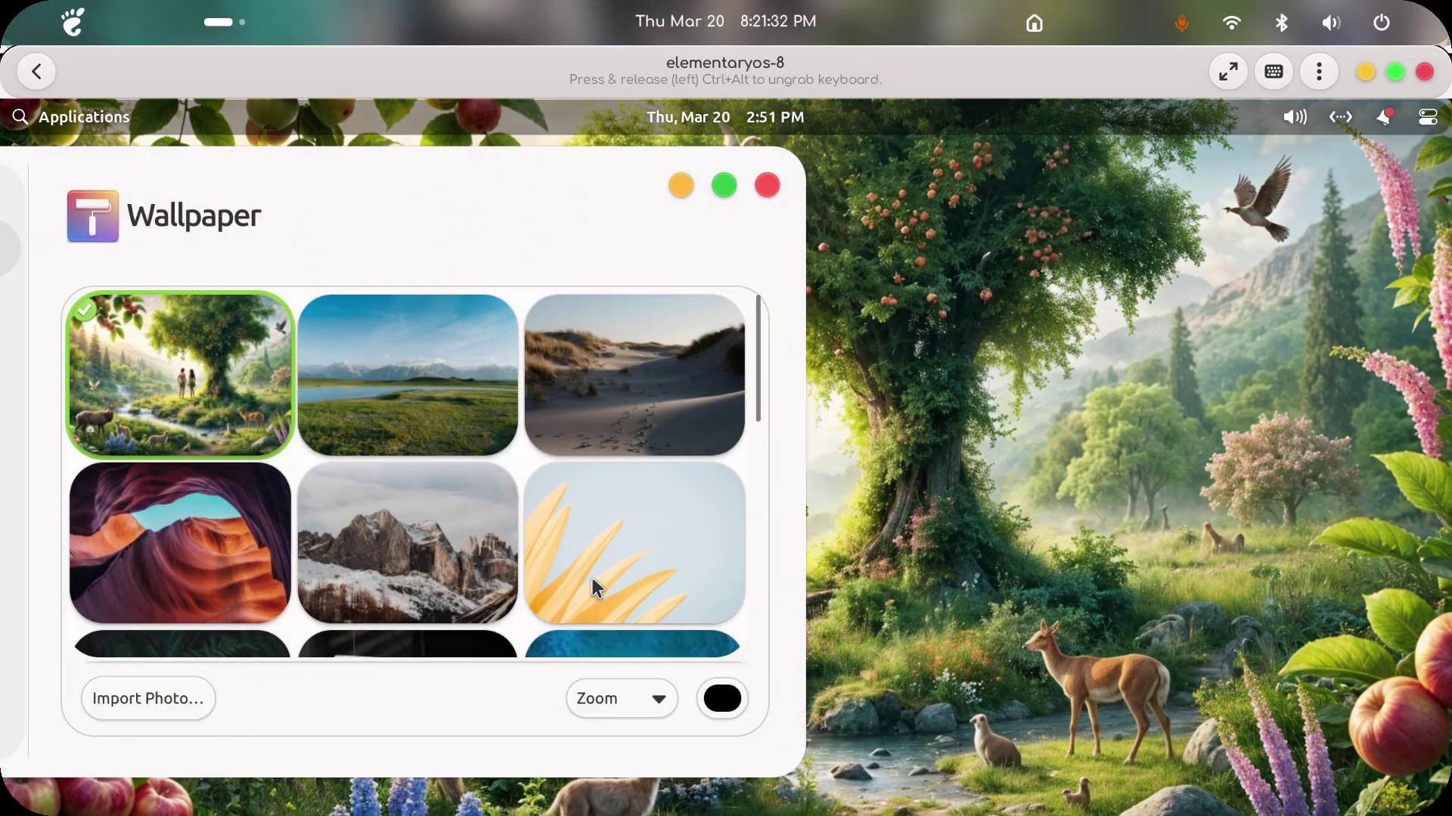
click(664, 542)
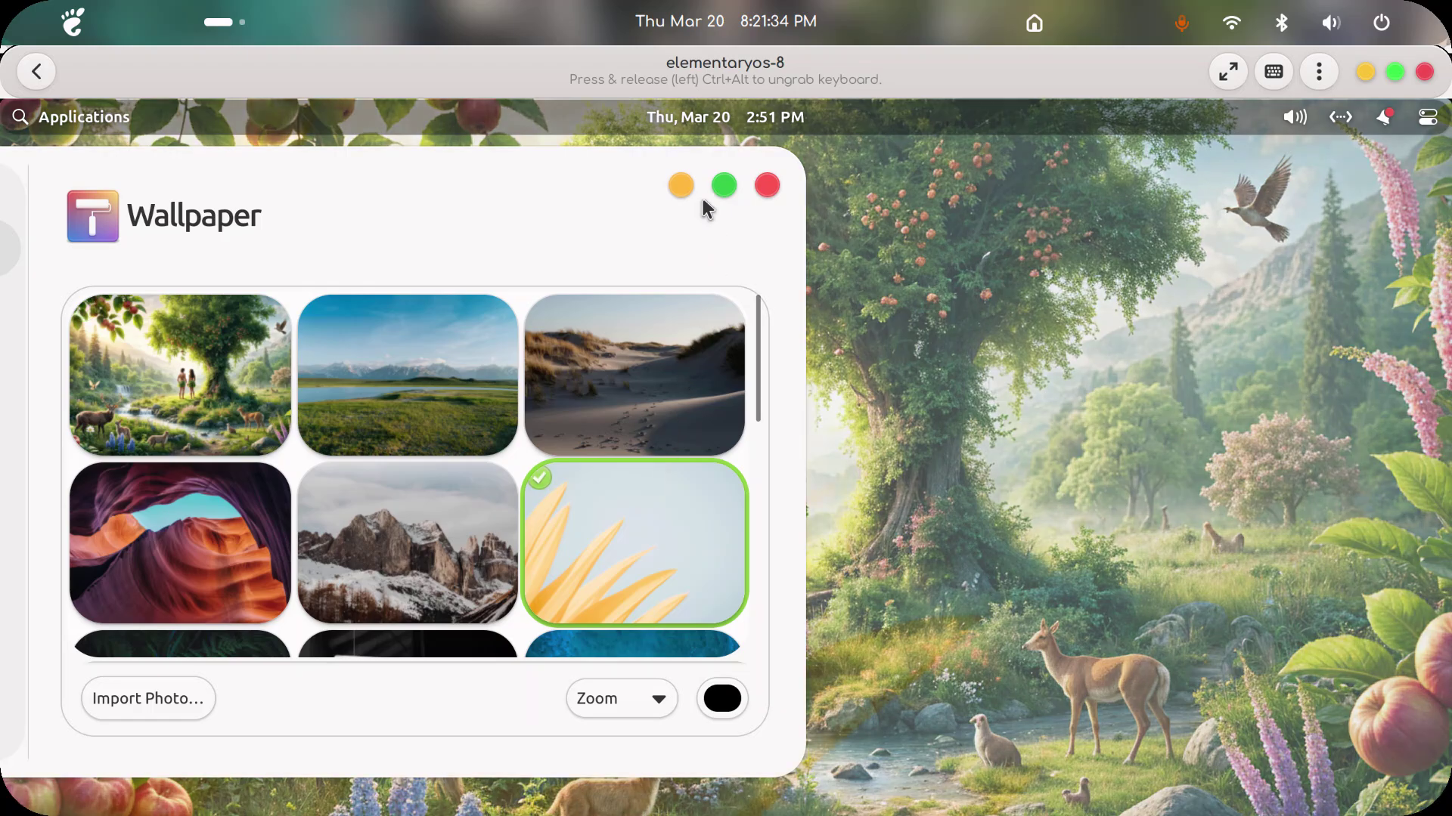
click(681, 185)
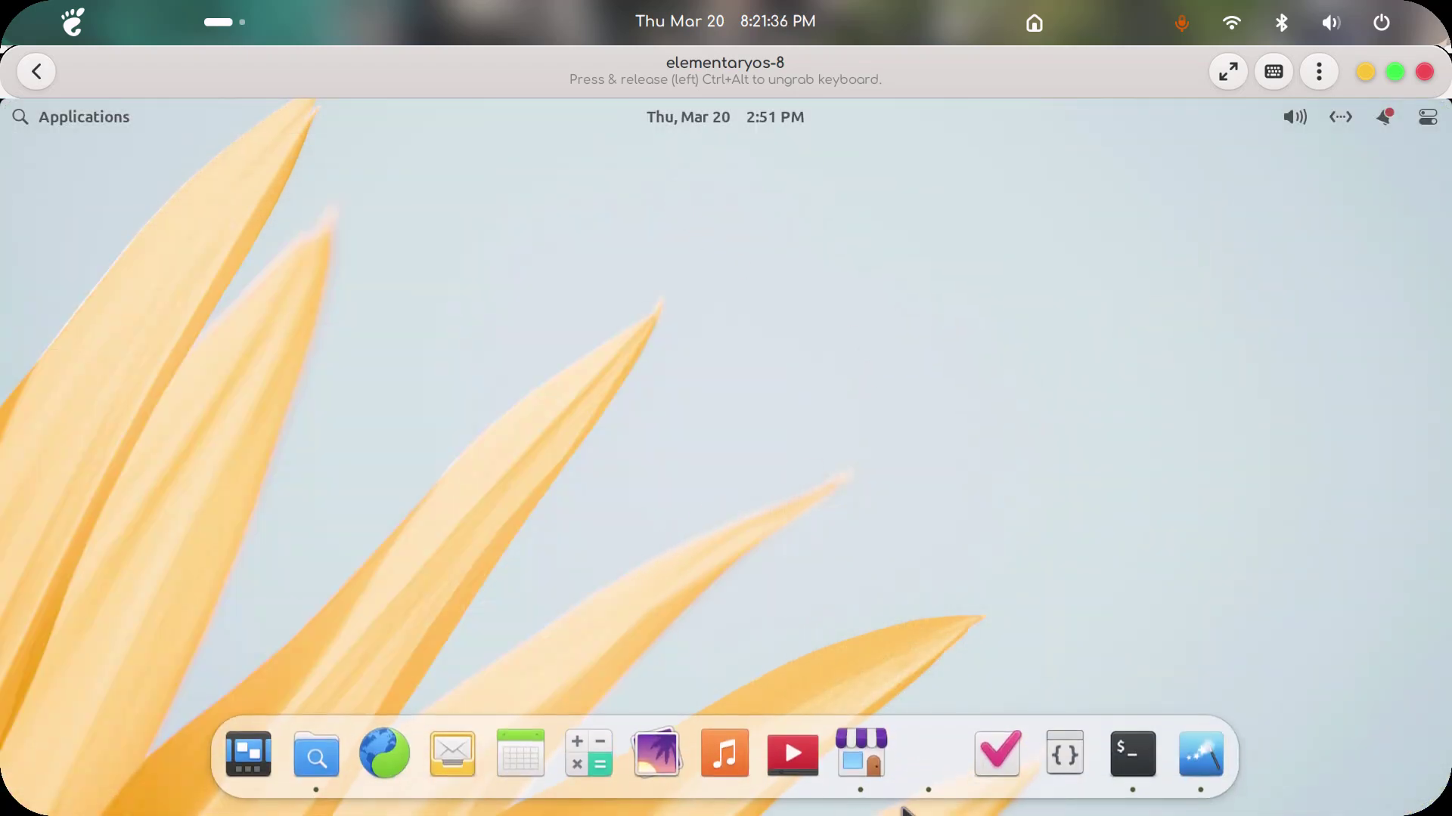
Step: Restore the Pantheon Tweaks window and move it to the screen centre
right_click(935, 764)
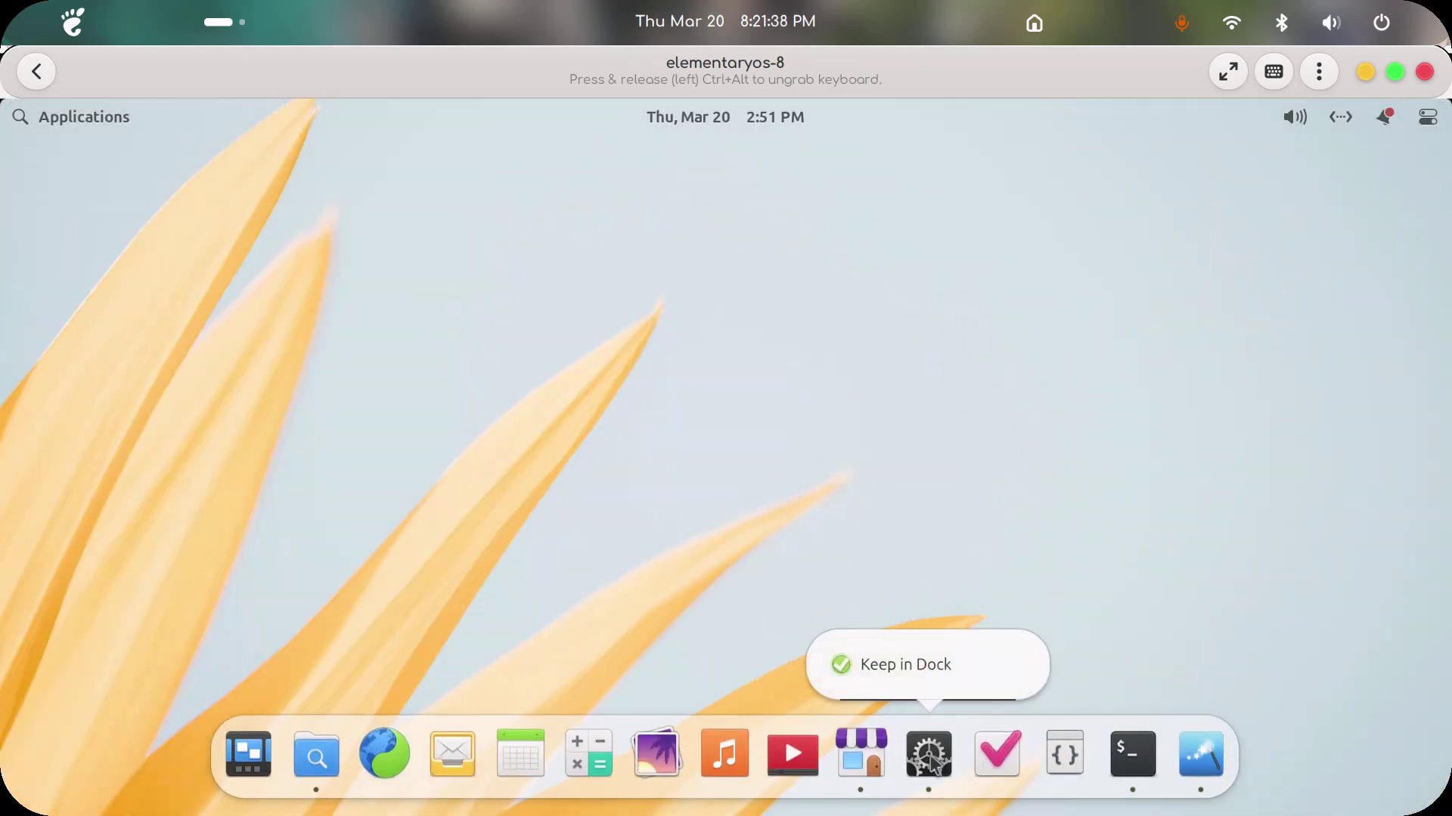
key(Escape)
click(1200, 758)
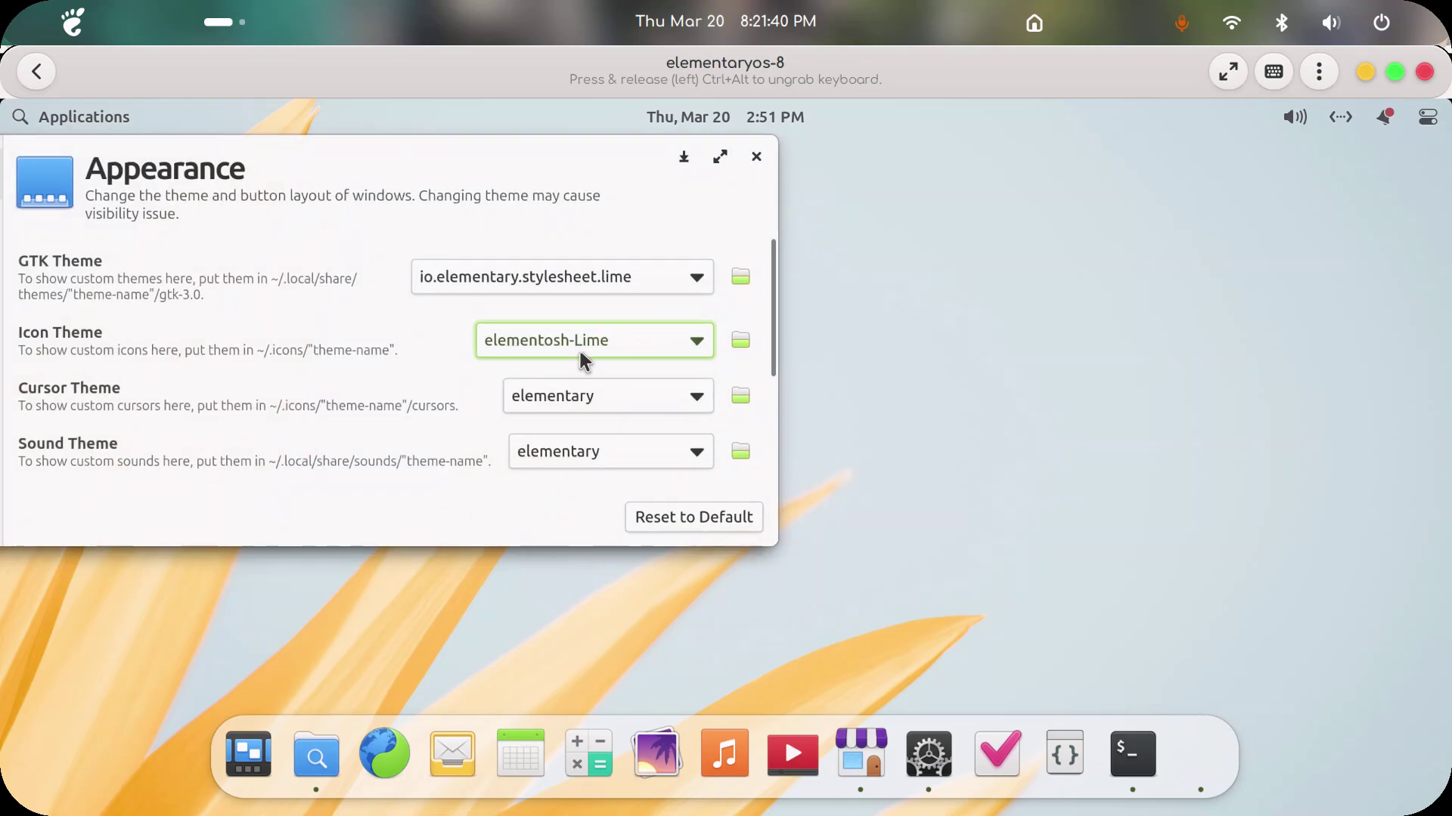
drag(305, 171, 719, 242)
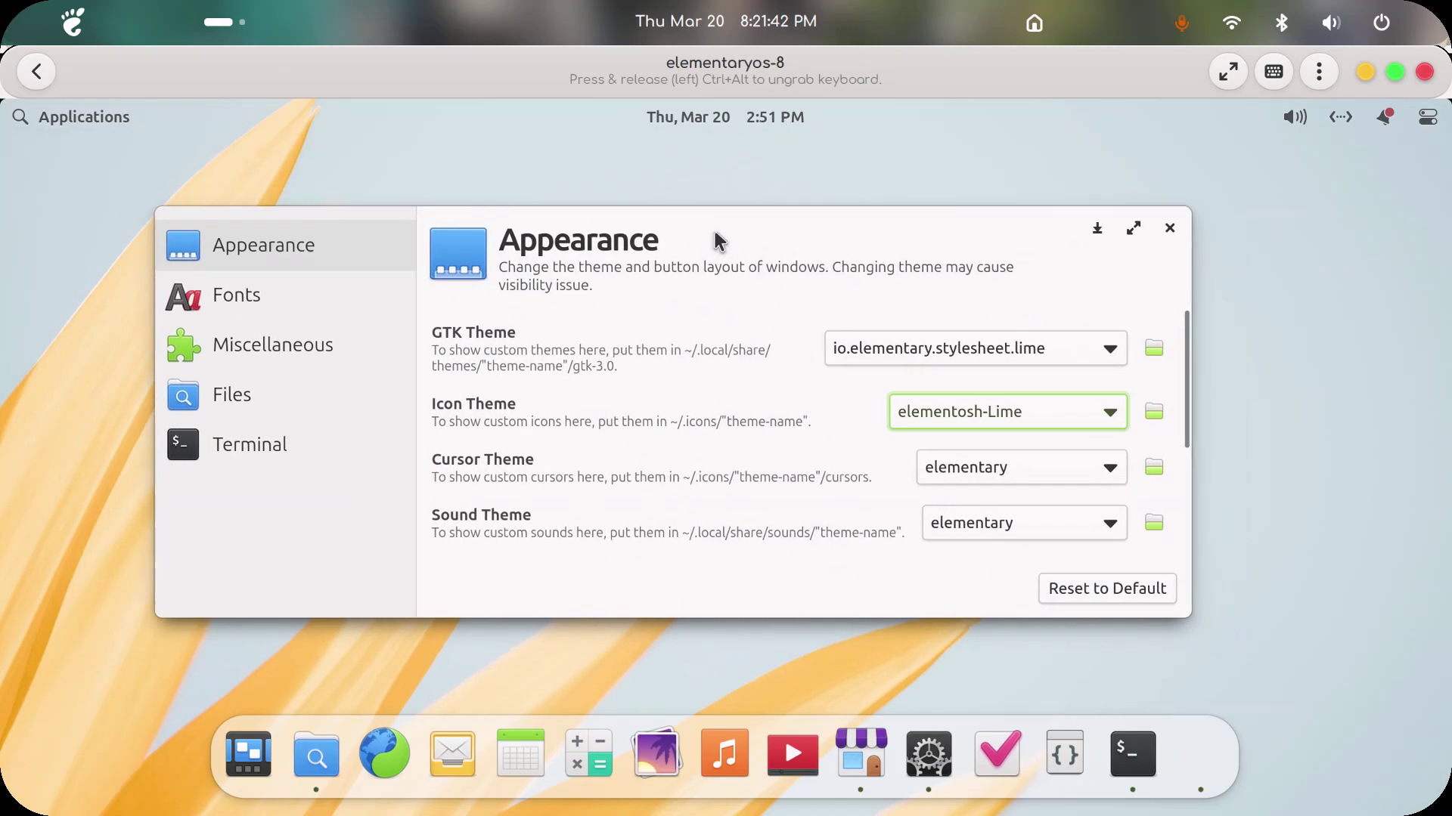
Step: Set GTK theme io.elementary.stylesheet.banana and icon theme elementosh-Banana
click(993, 344)
click(975, 350)
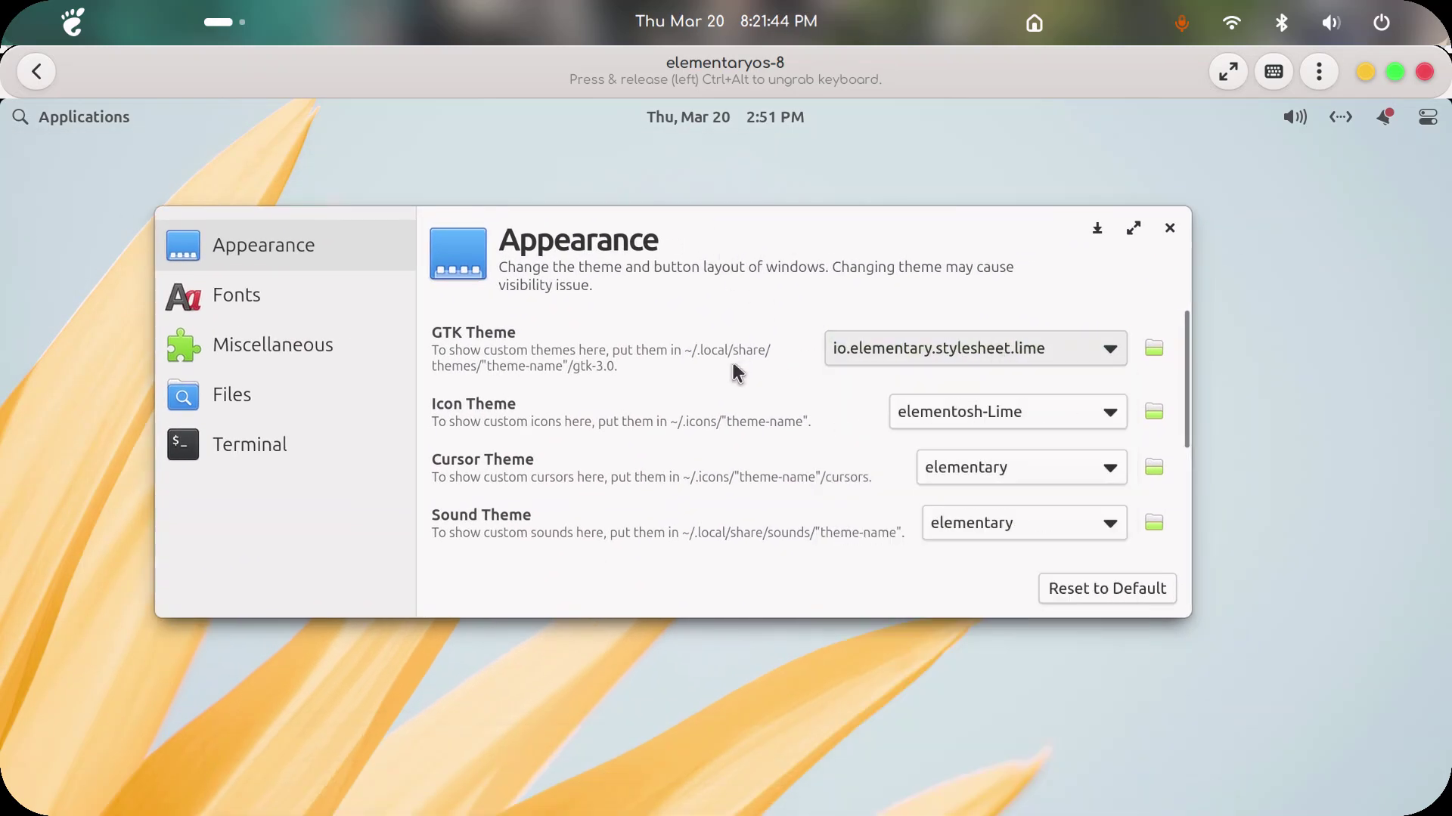
click(1050, 352)
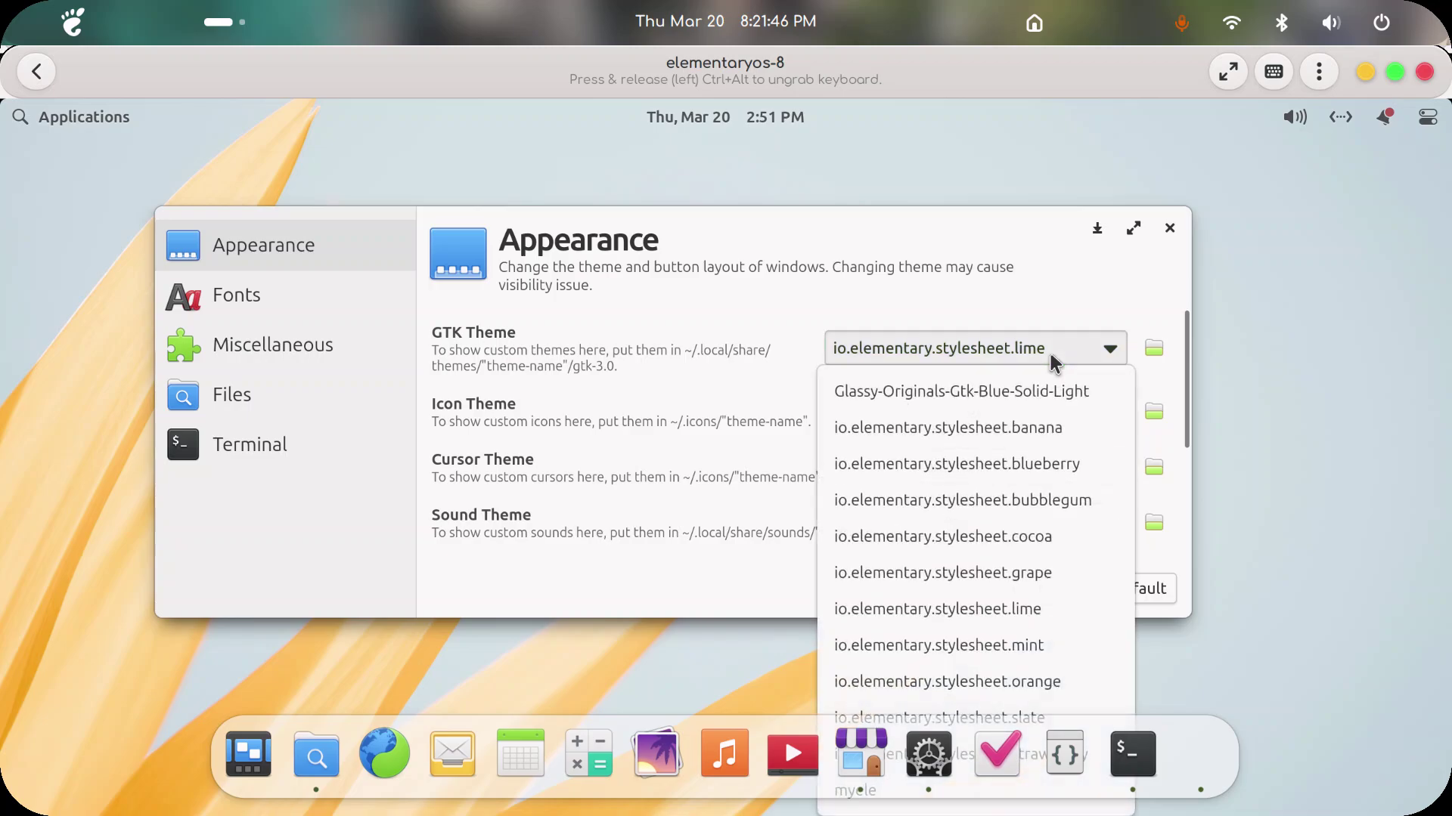
click(1024, 428)
click(1012, 411)
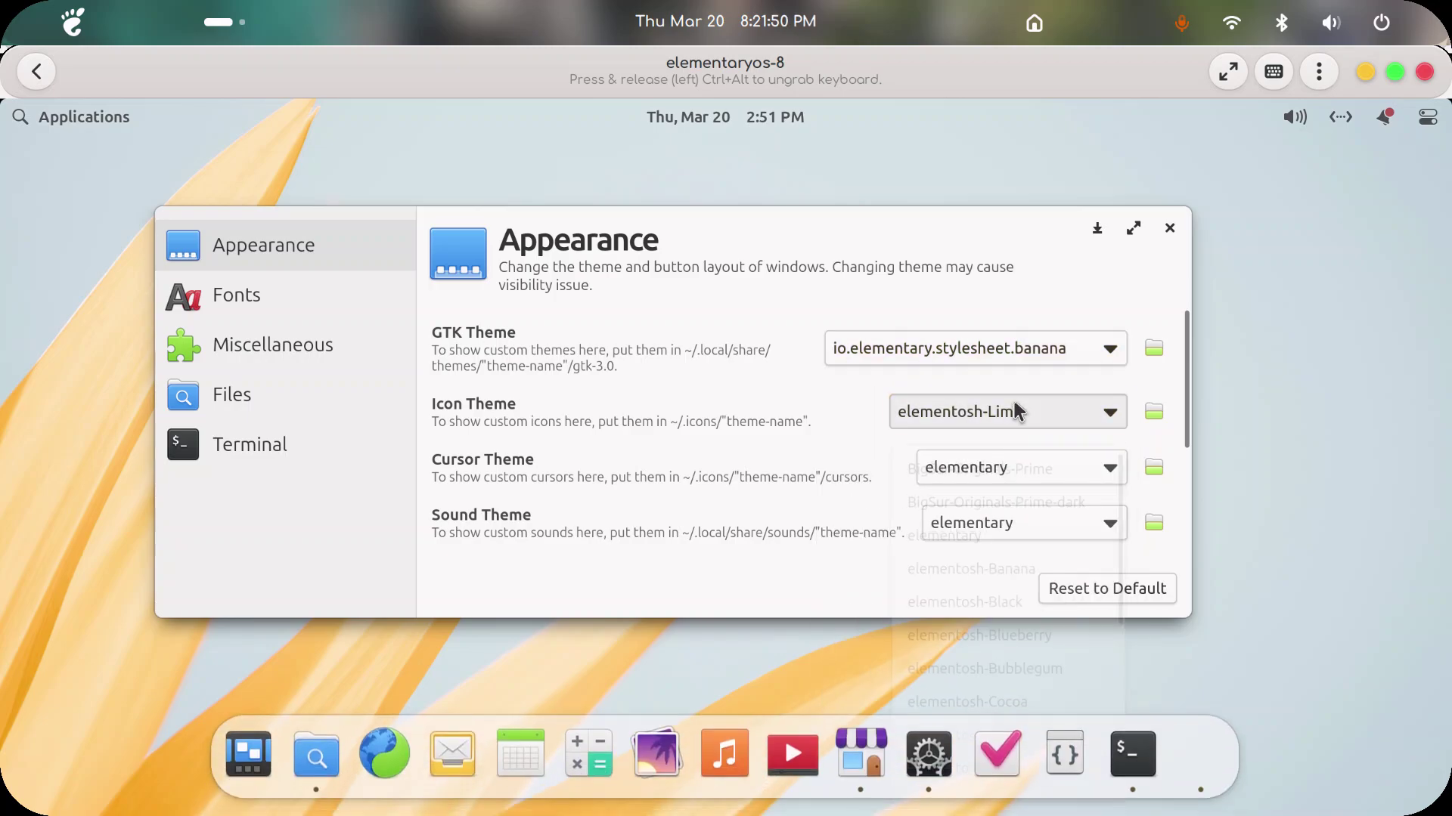
click(1027, 570)
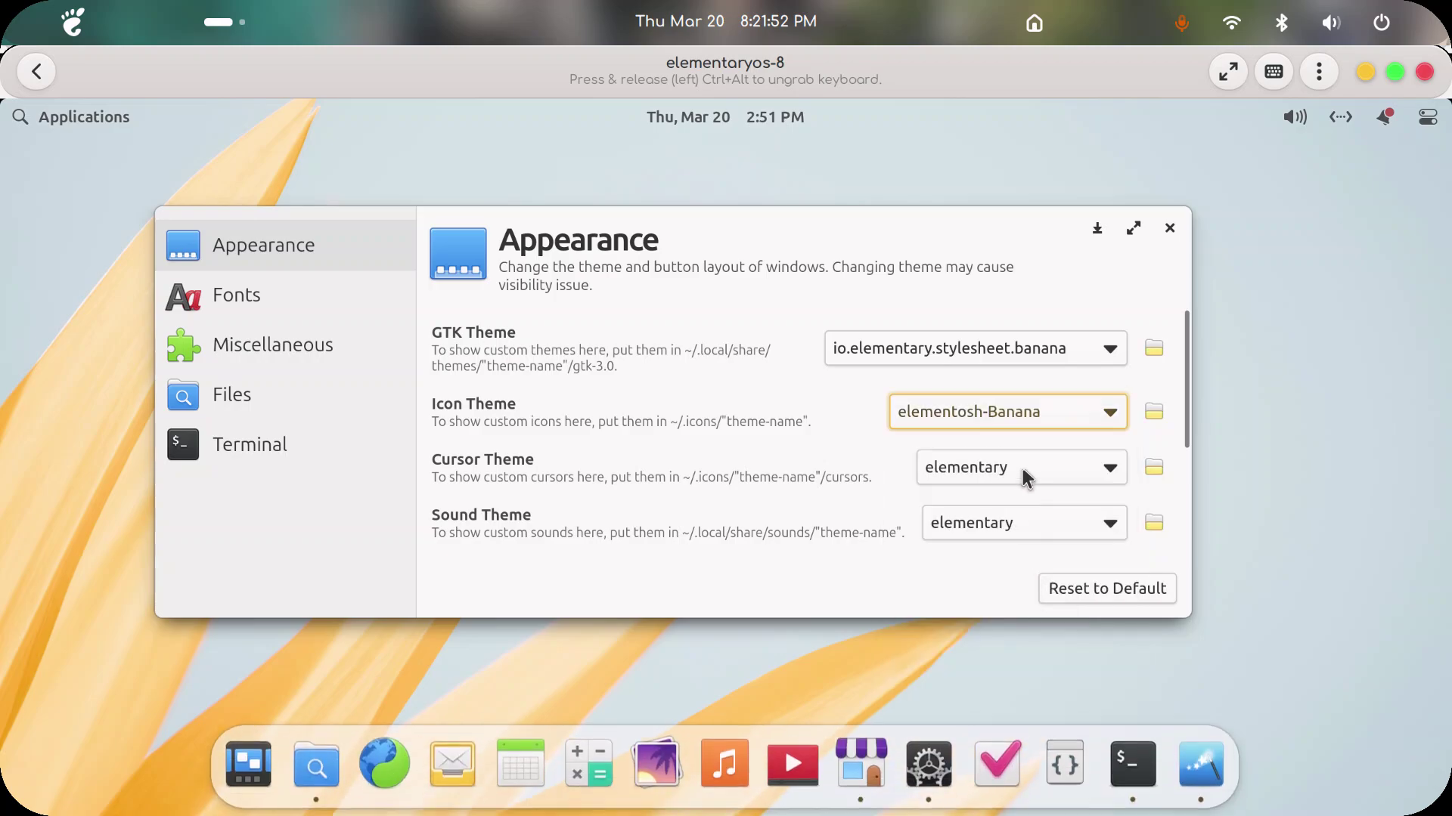
click(1097, 229)
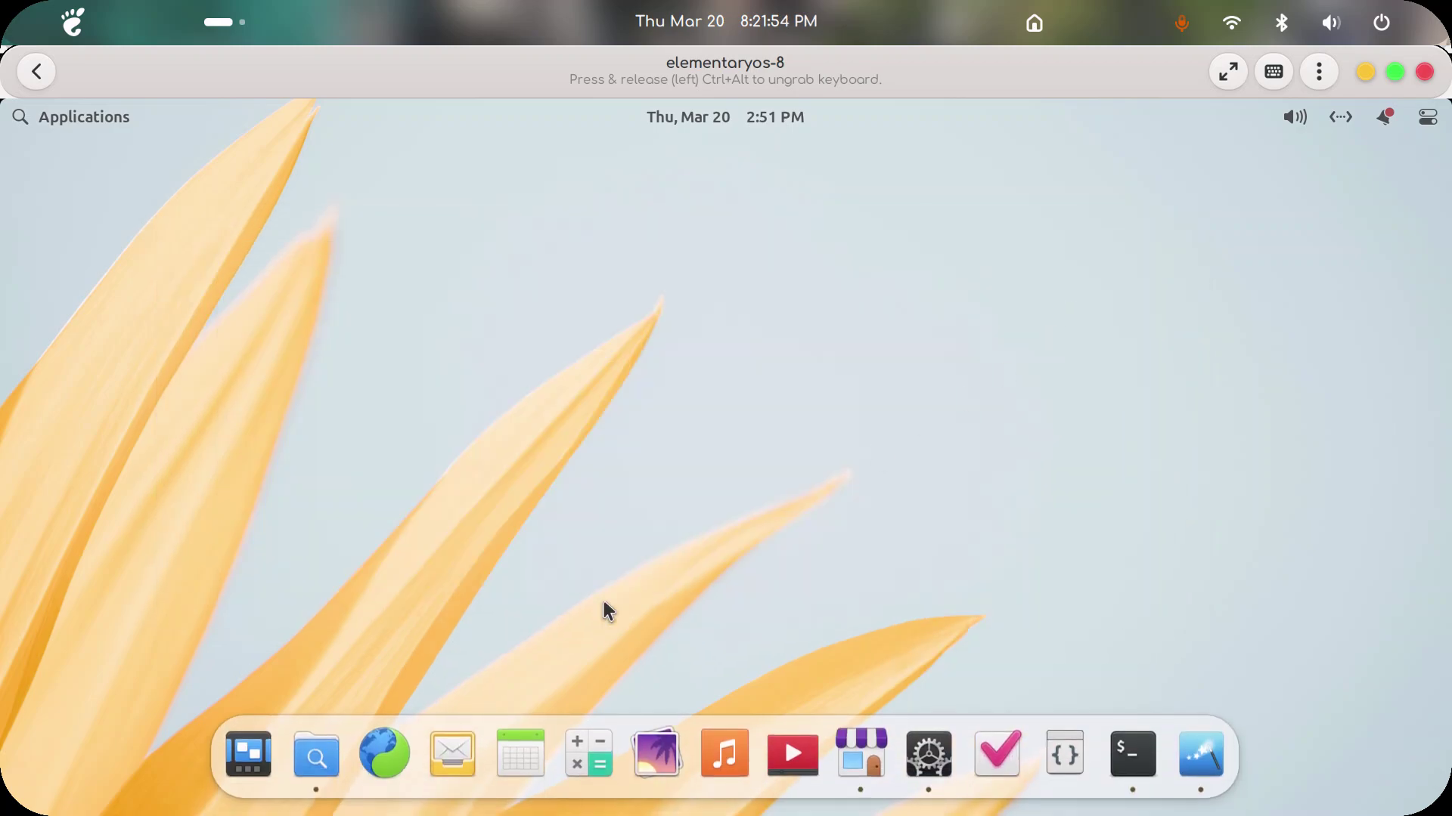
click(317, 783)
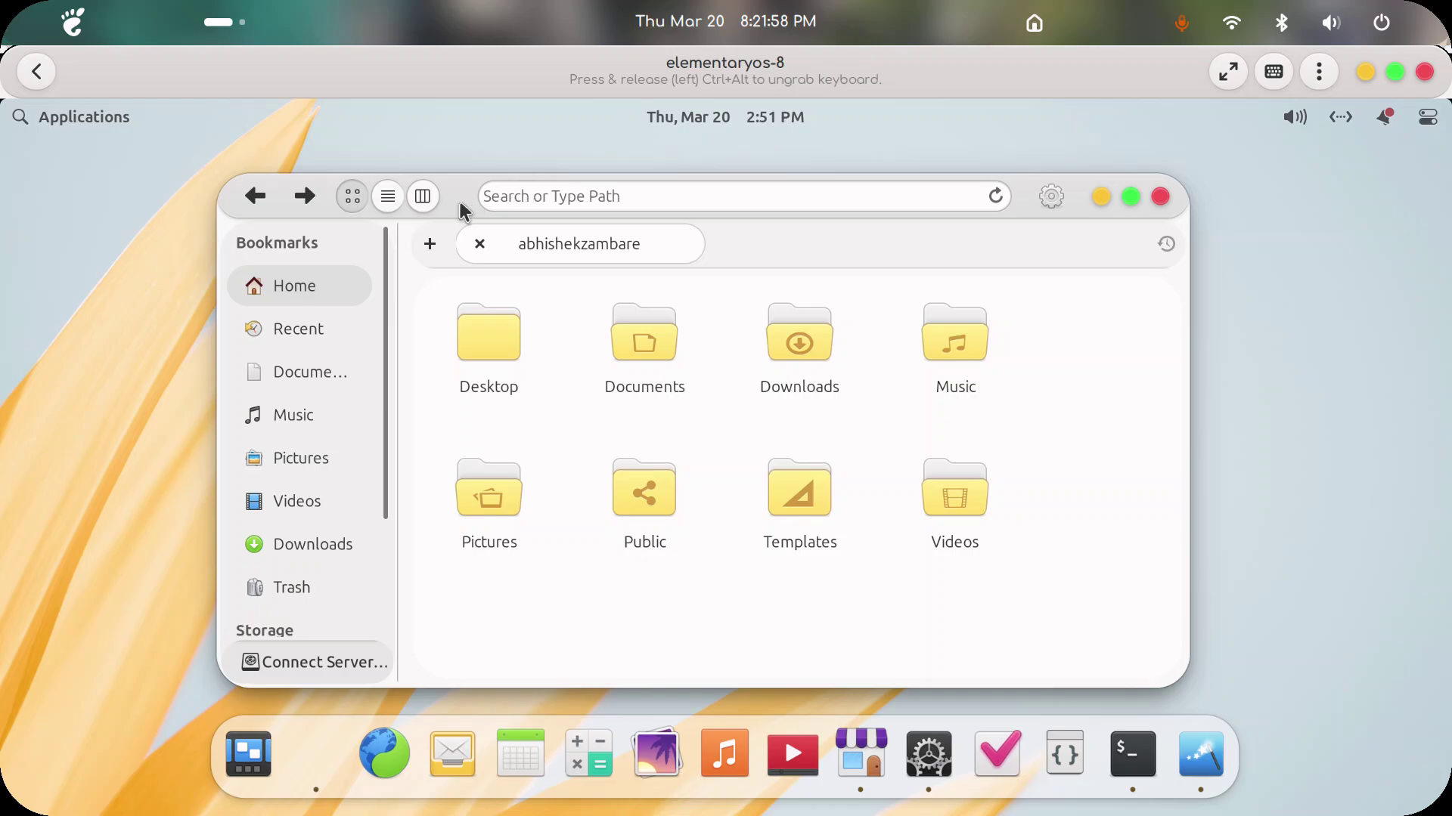
mouse_move(463, 212)
mouse_down()
mouse_move(557, 202)
mouse_move(470, 195)
mouse_move(483, 207)
mouse_up()
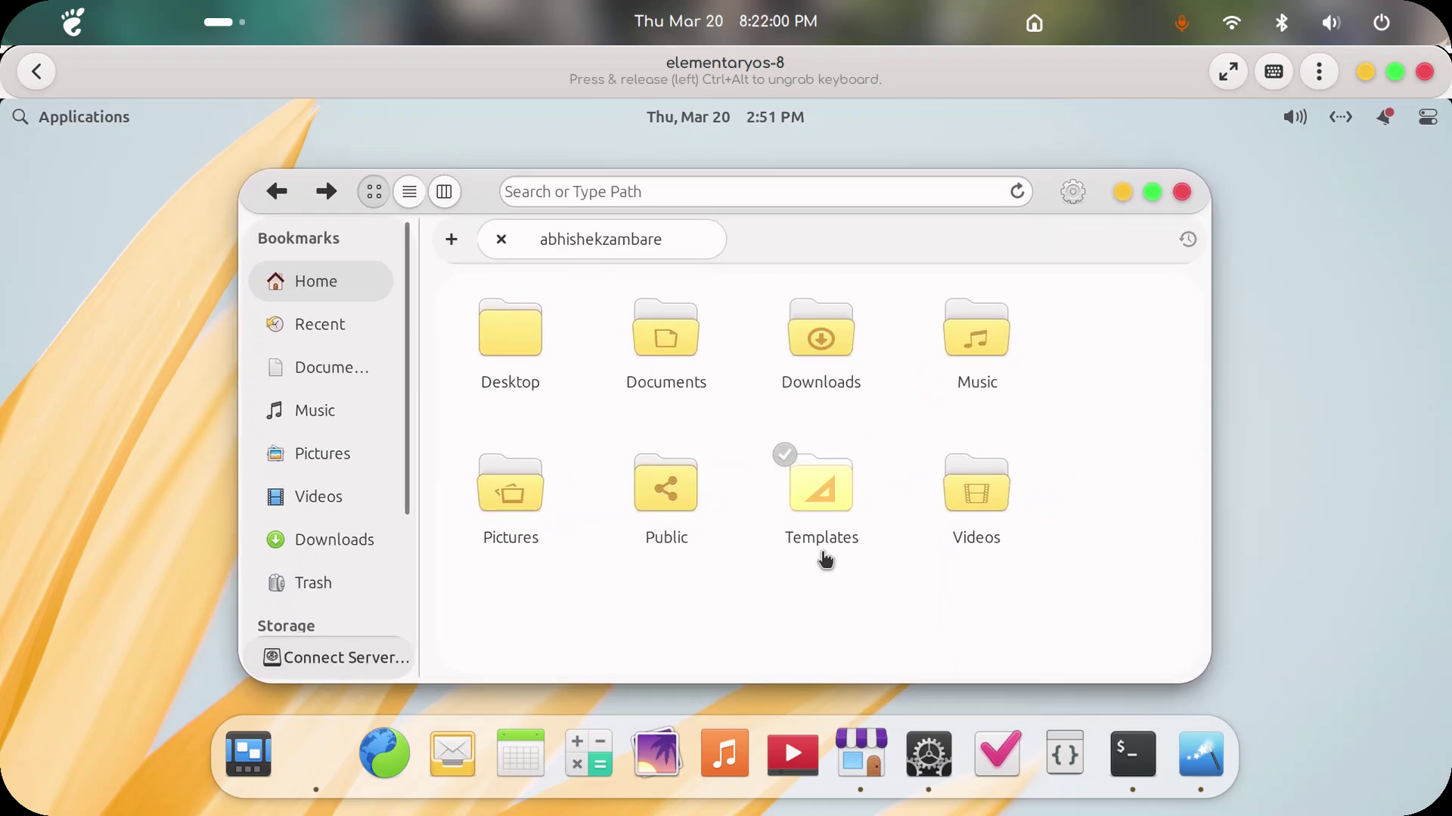
click(924, 764)
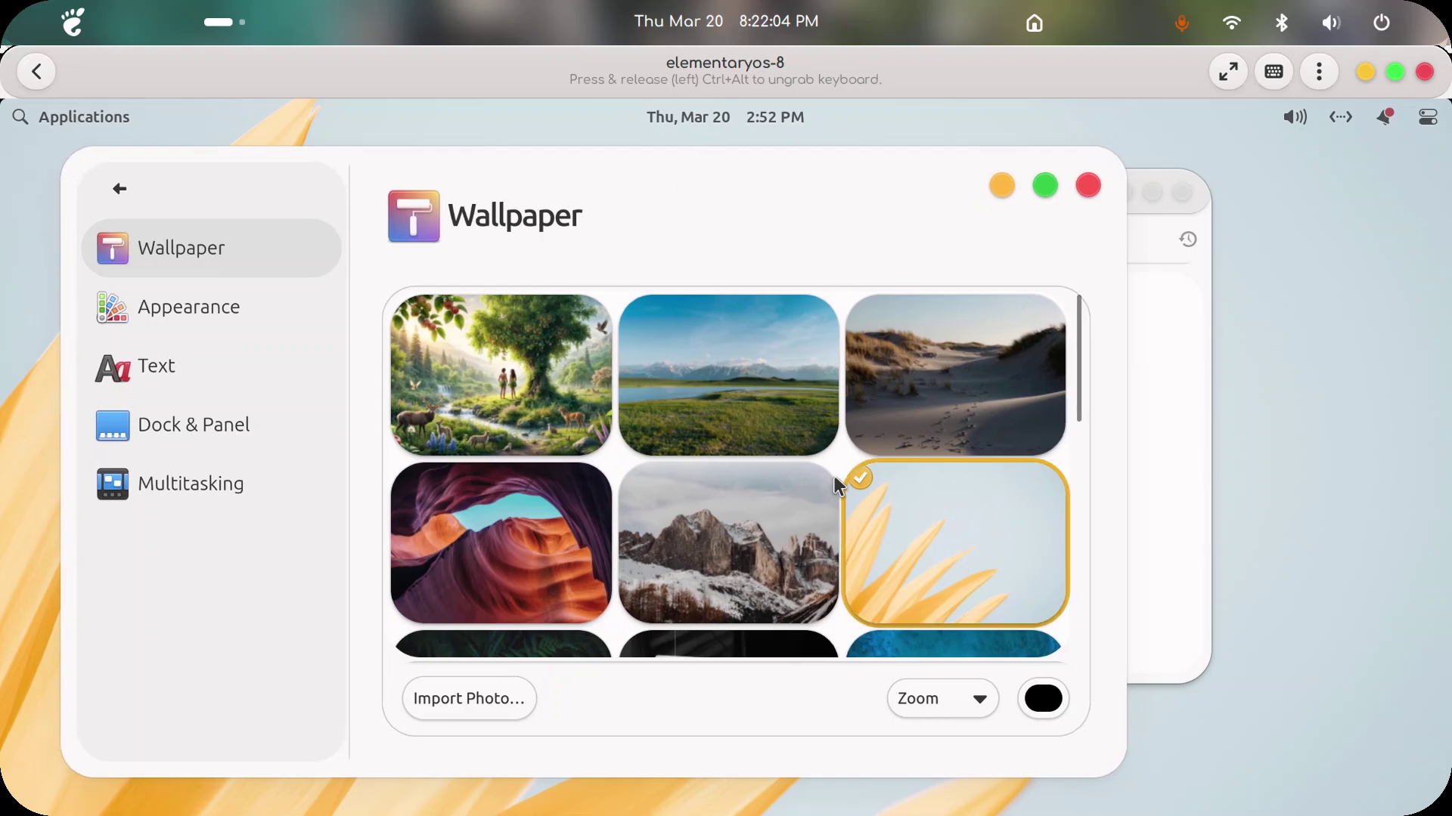
click(259, 339)
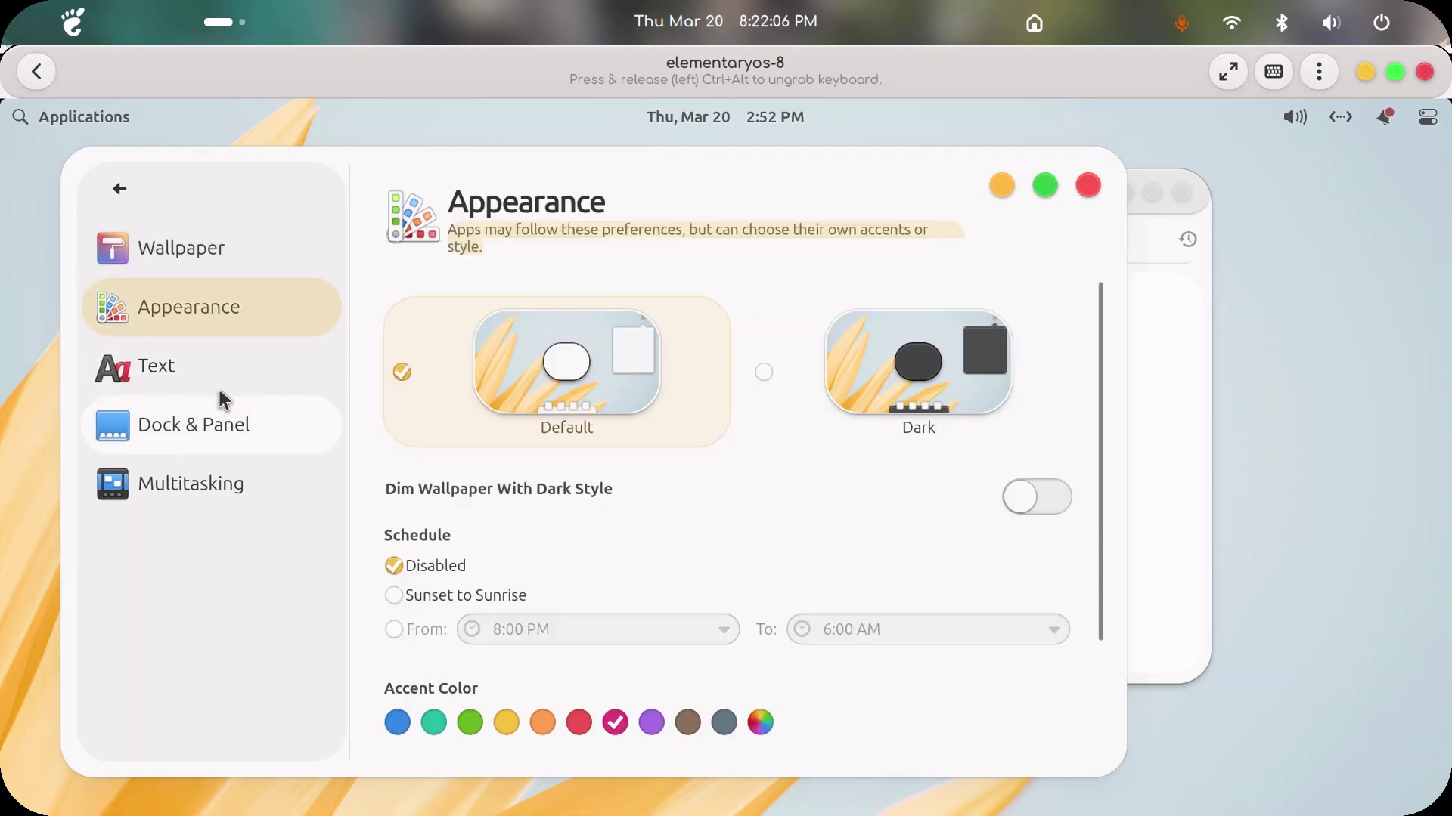
click(178, 375)
click(223, 428)
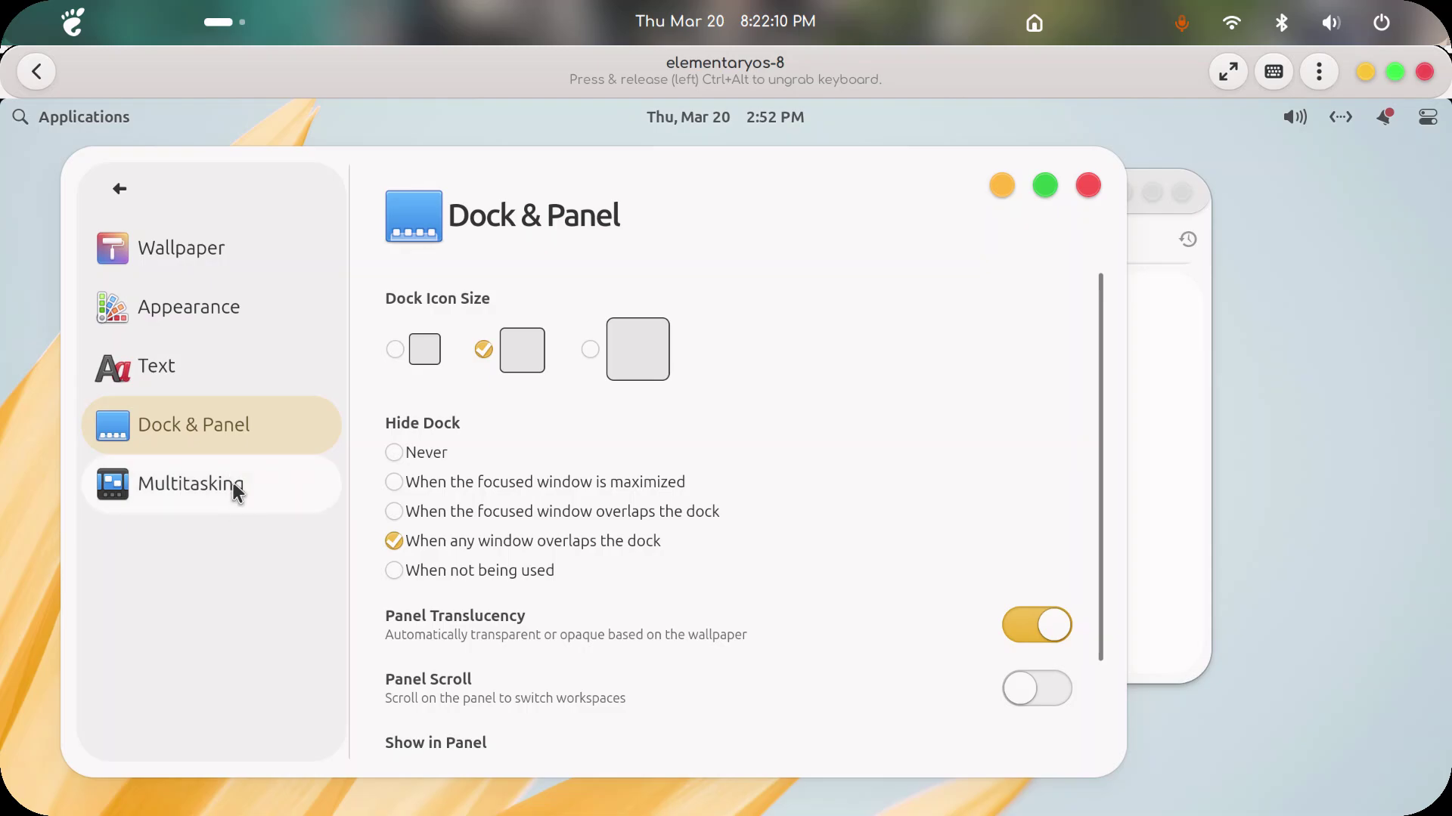
click(236, 488)
click(226, 432)
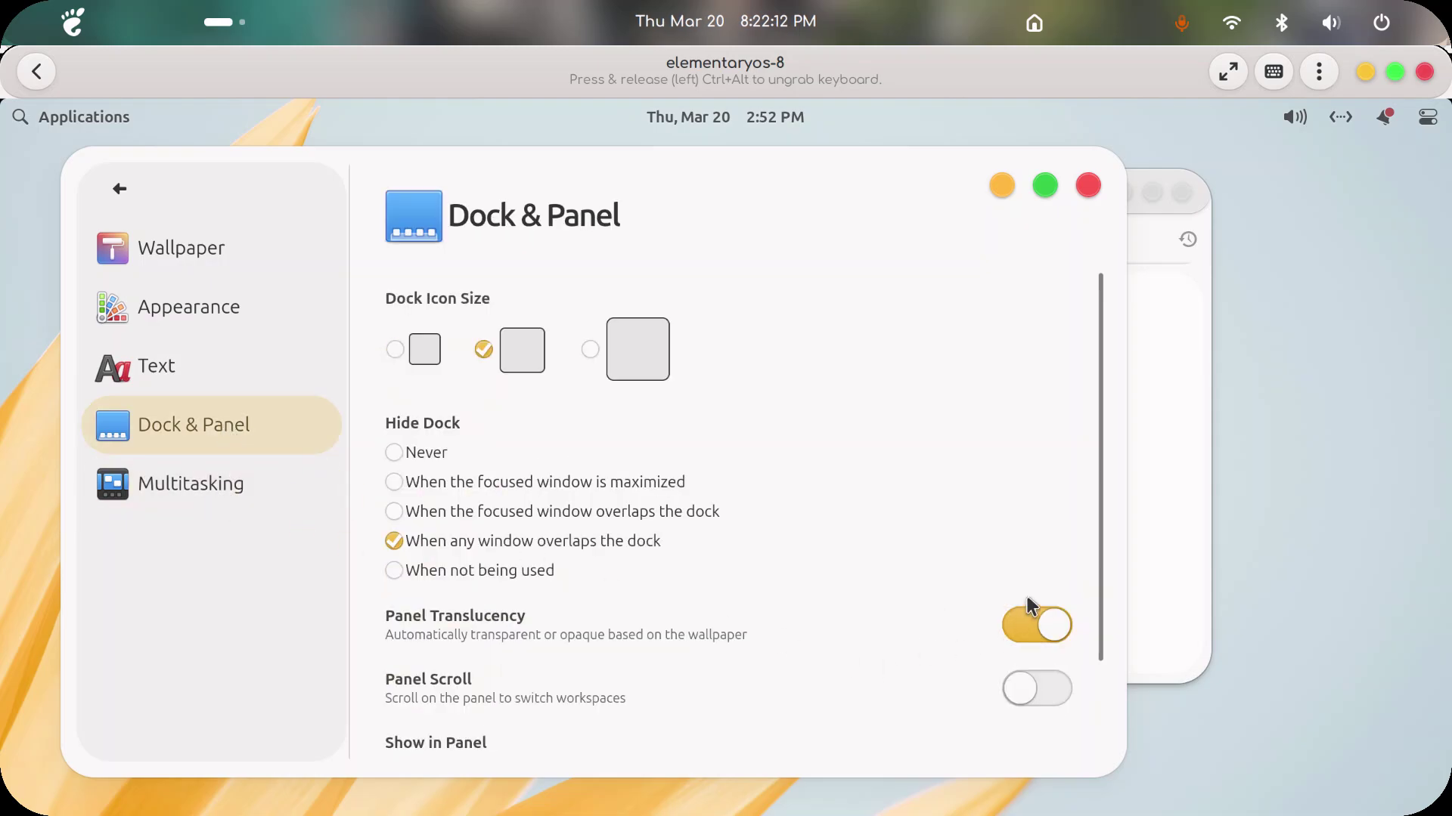
click(1008, 189)
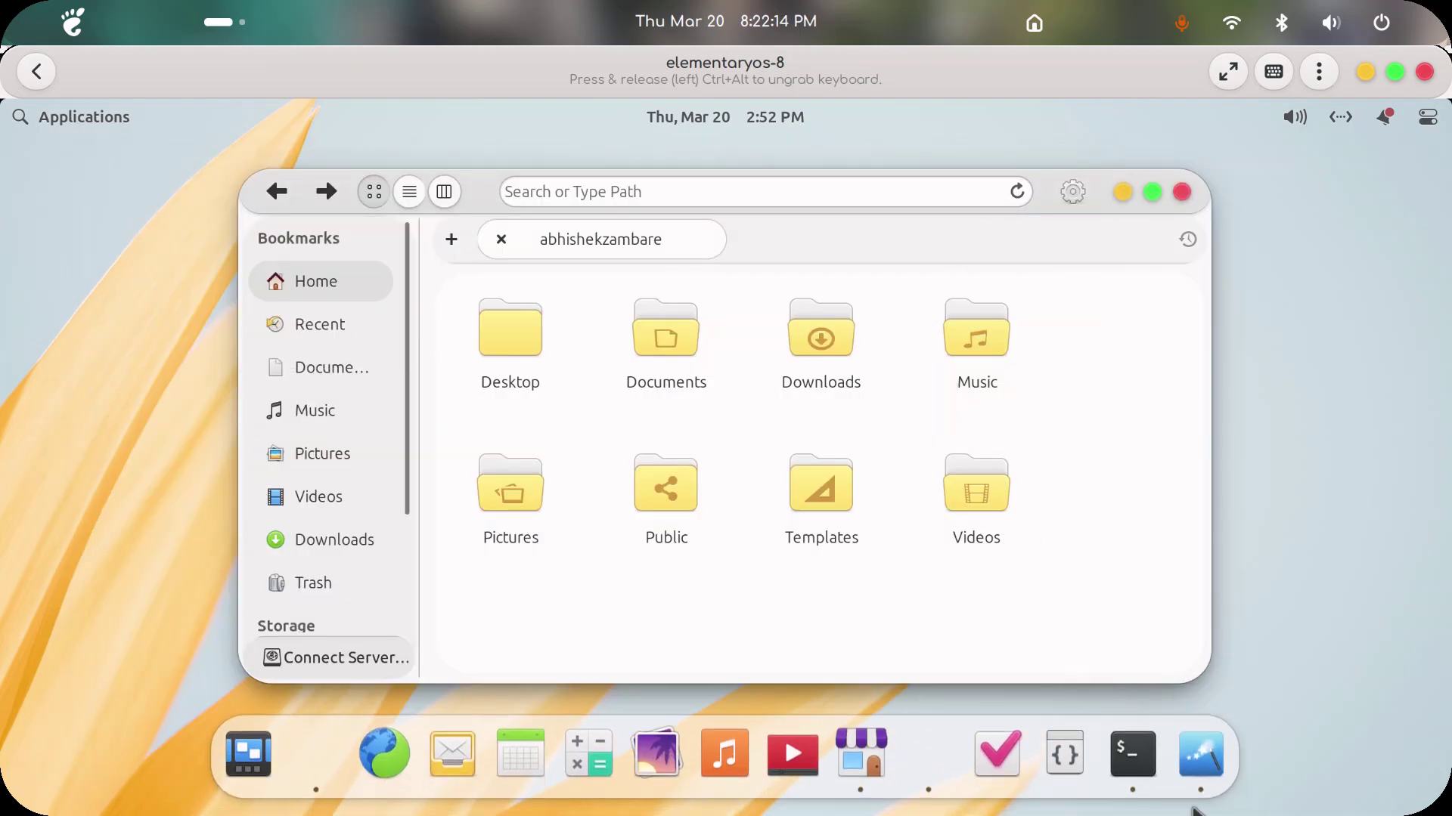
Step: Set GTK theme io.elementary.stylesheet.blueberry and icon theme elementosh-Blueberry
click(1209, 754)
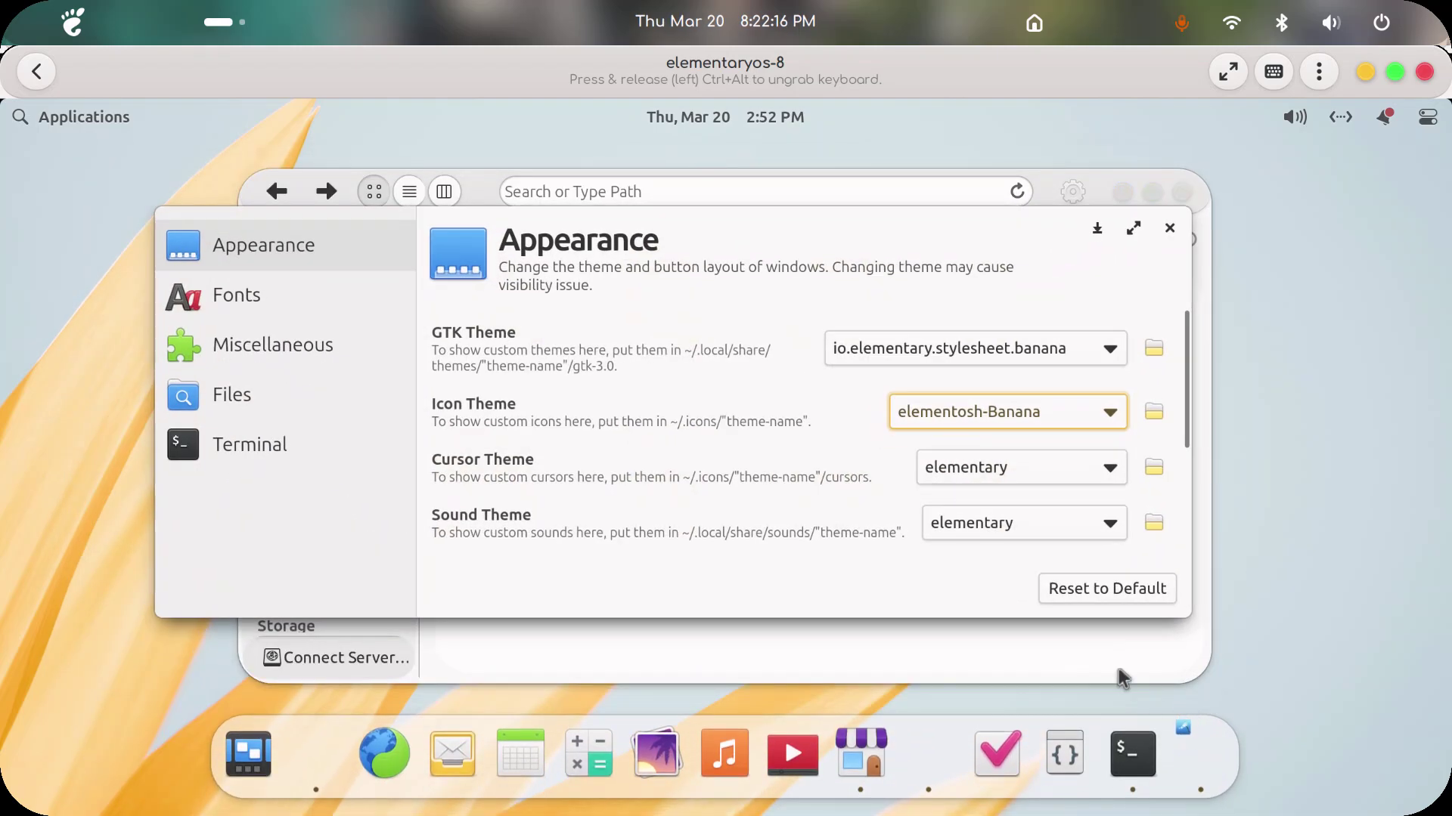
click(1050, 356)
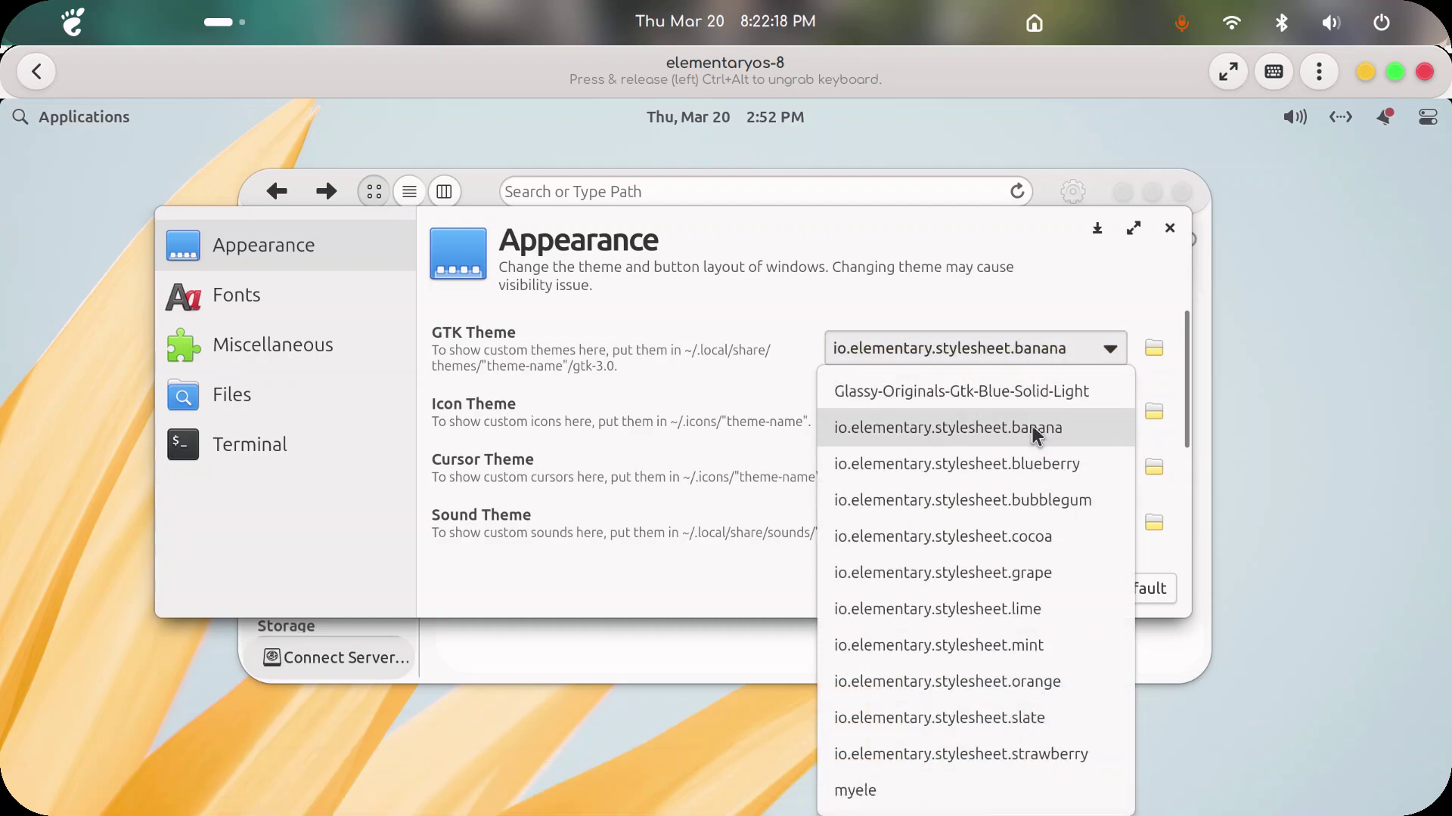
click(1048, 463)
click(1050, 415)
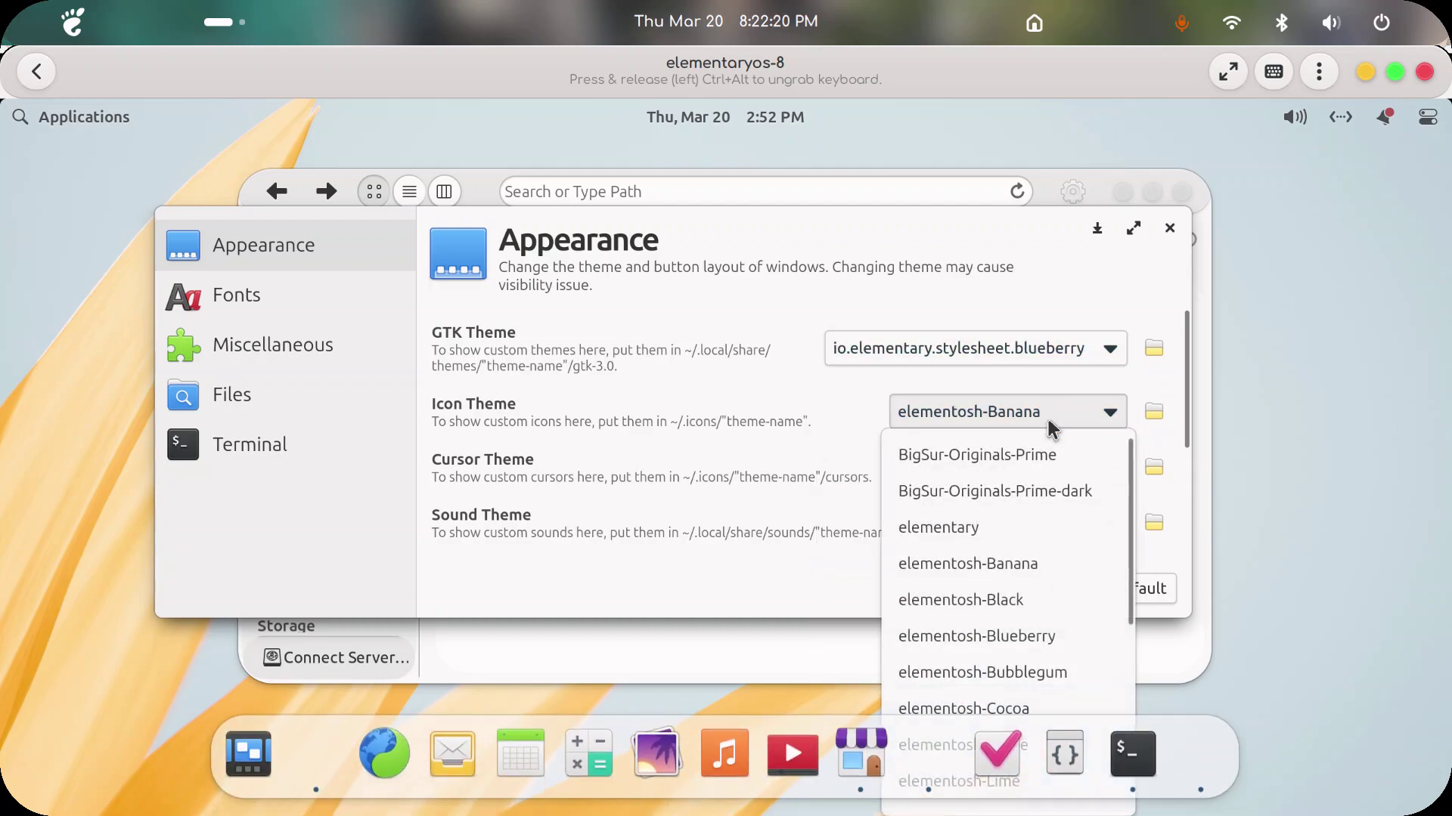
click(1030, 635)
click(1096, 232)
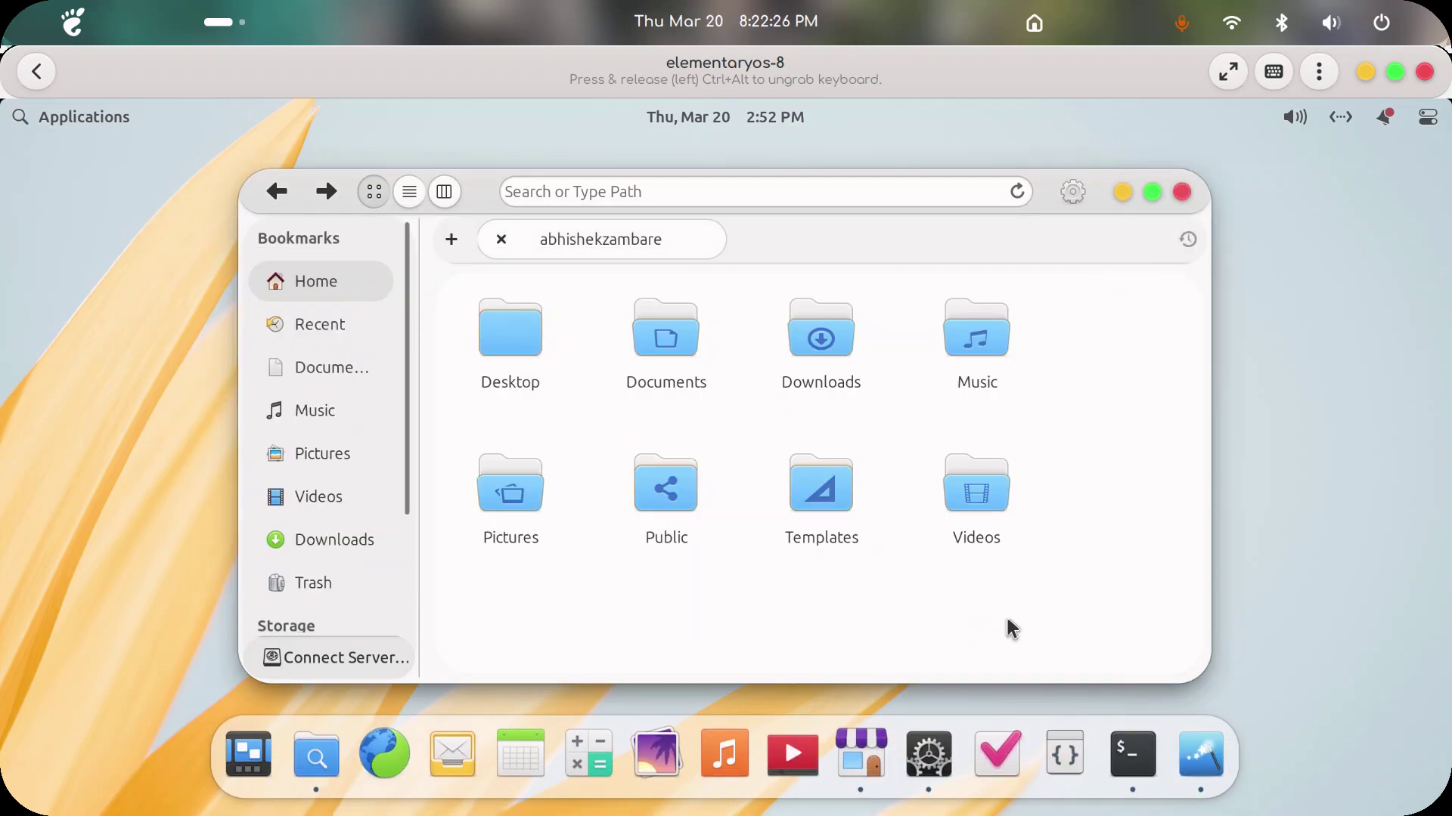
Step: Check the restyled System Settings window, then bring Tweaks back
click(930, 756)
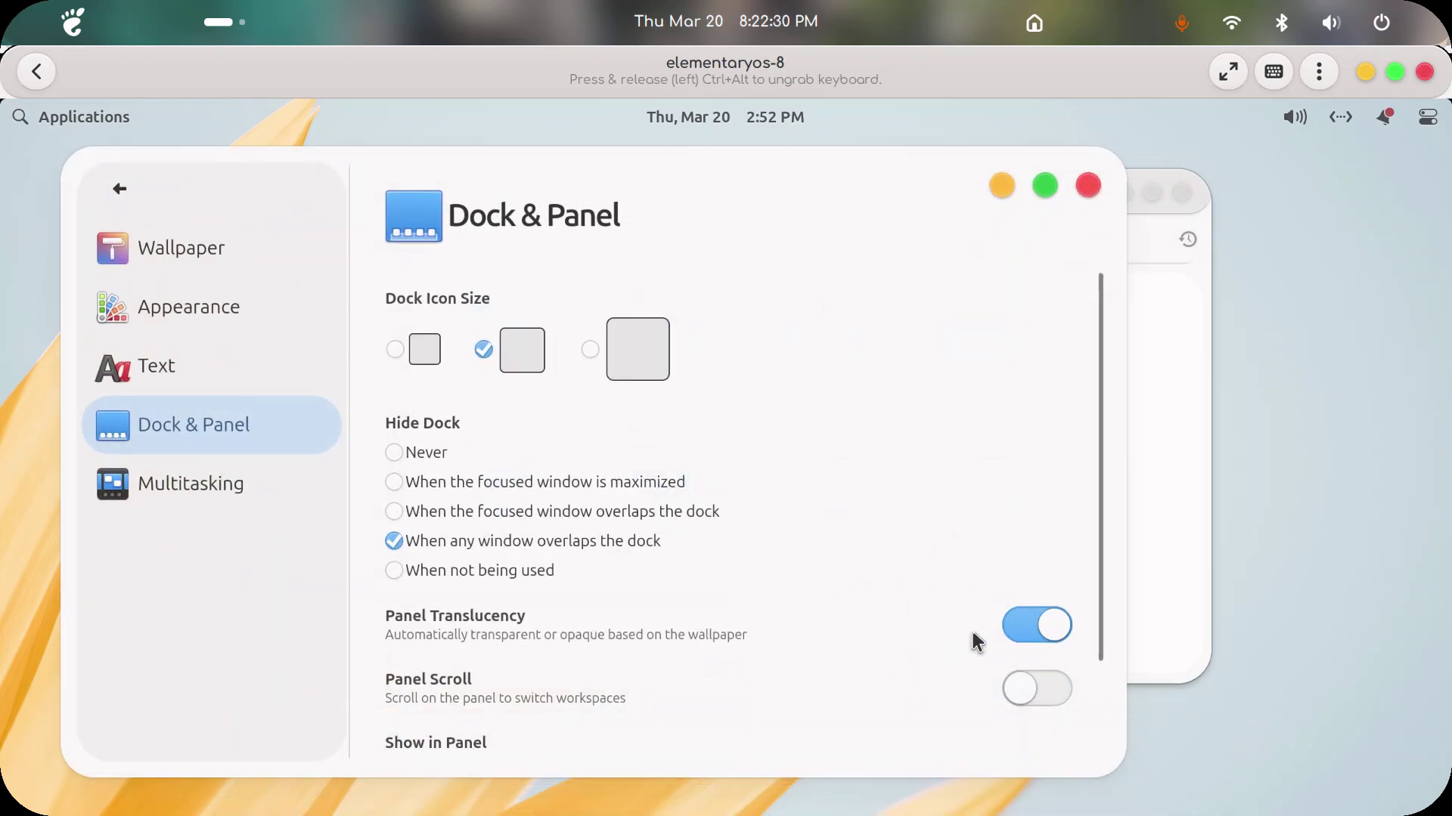
click(1001, 189)
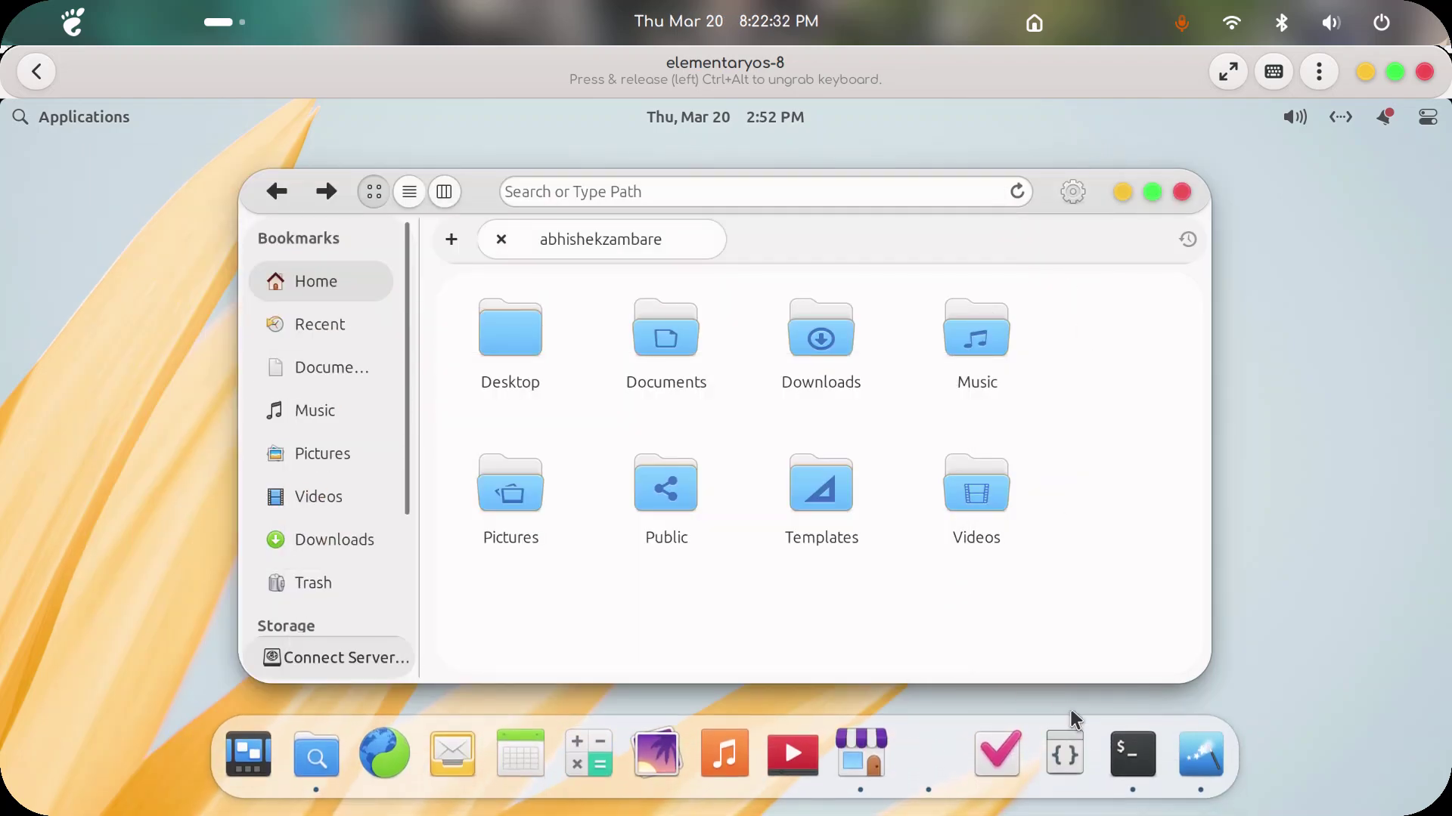
click(1206, 764)
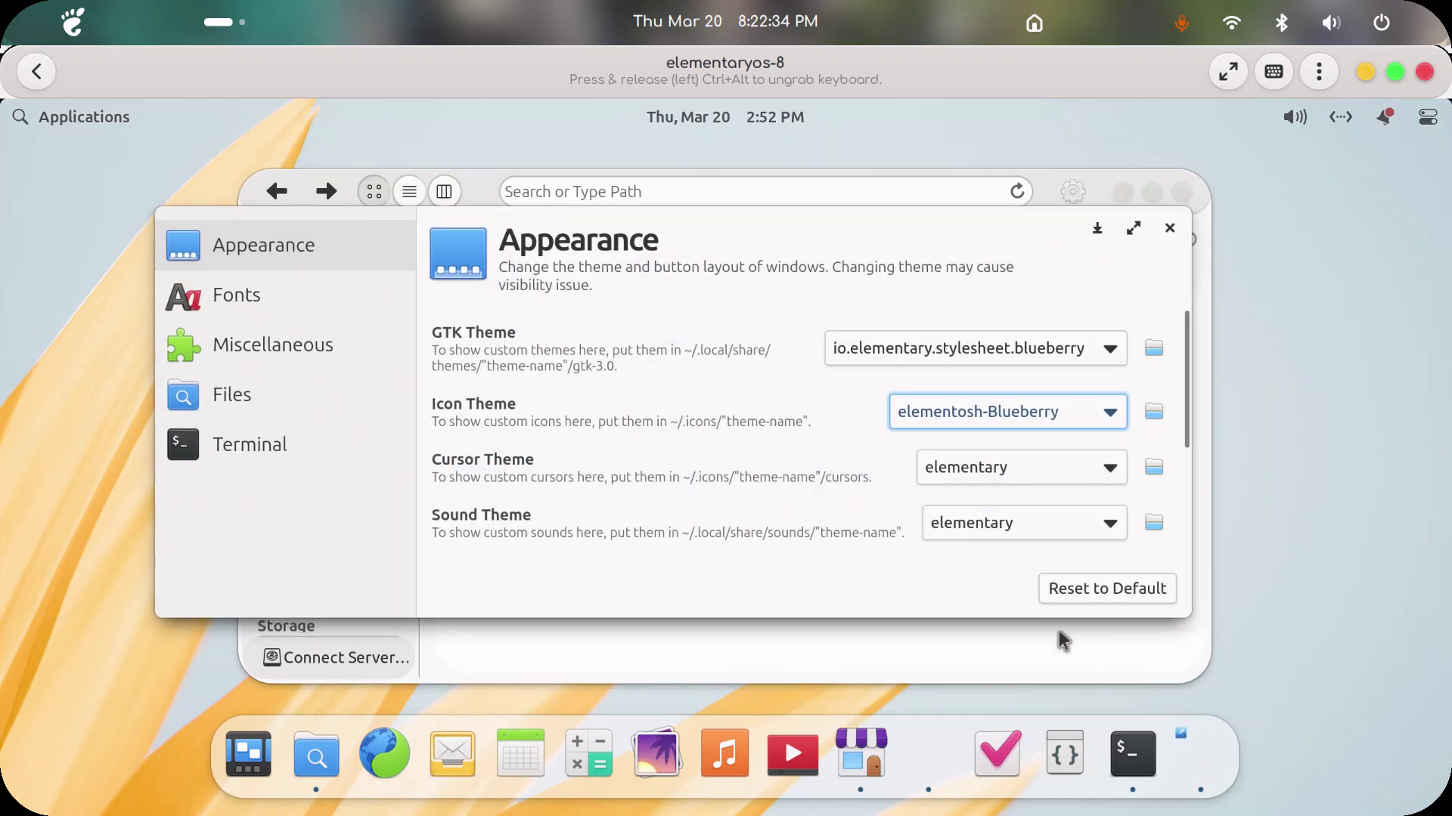
Step: Set GTK theme io.elementary.stylesheet.bubblegum and icon theme elementosh-Bubblegum
click(1072, 355)
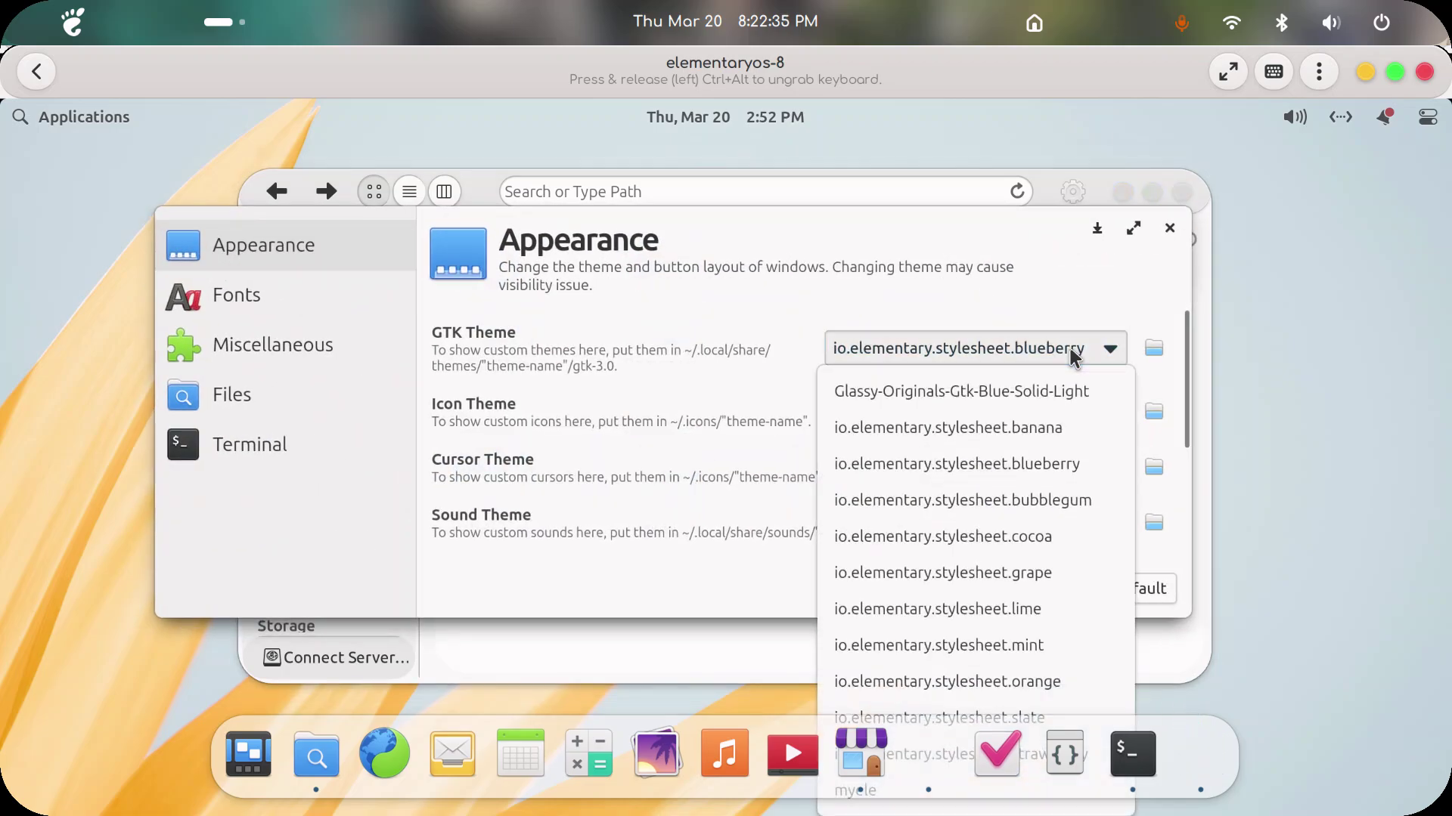
click(1047, 502)
click(1028, 414)
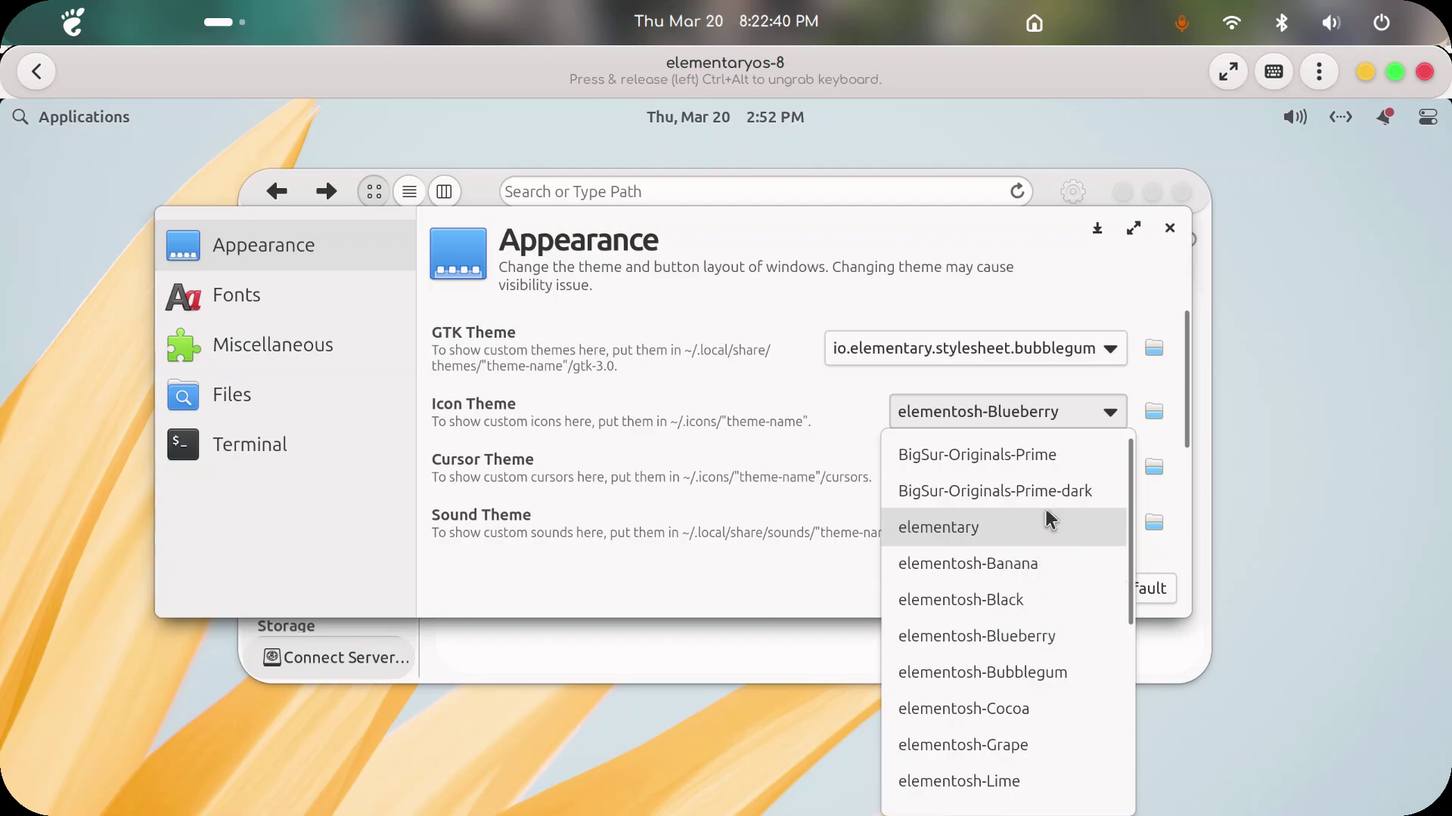
click(1054, 644)
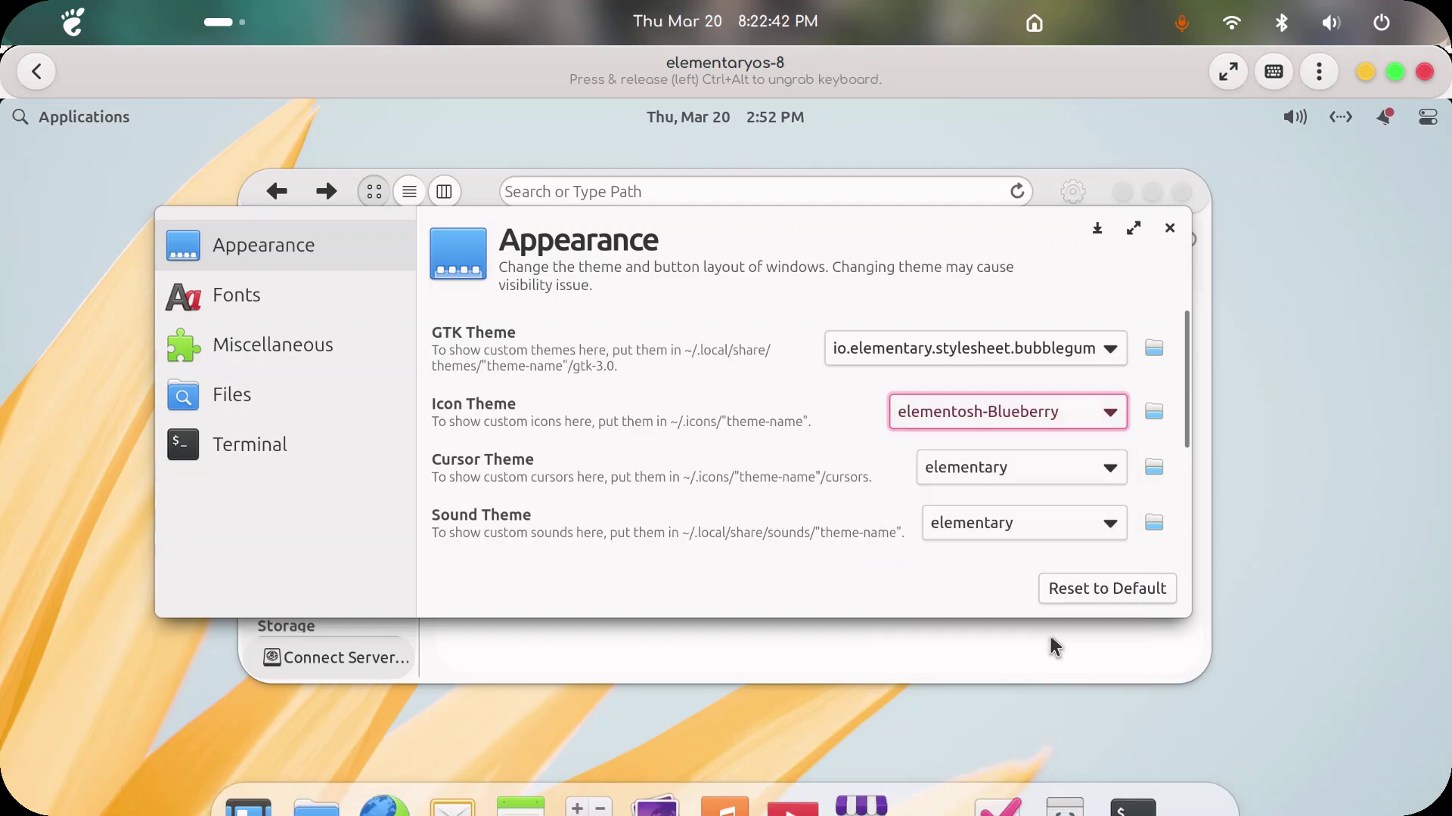
click(1047, 425)
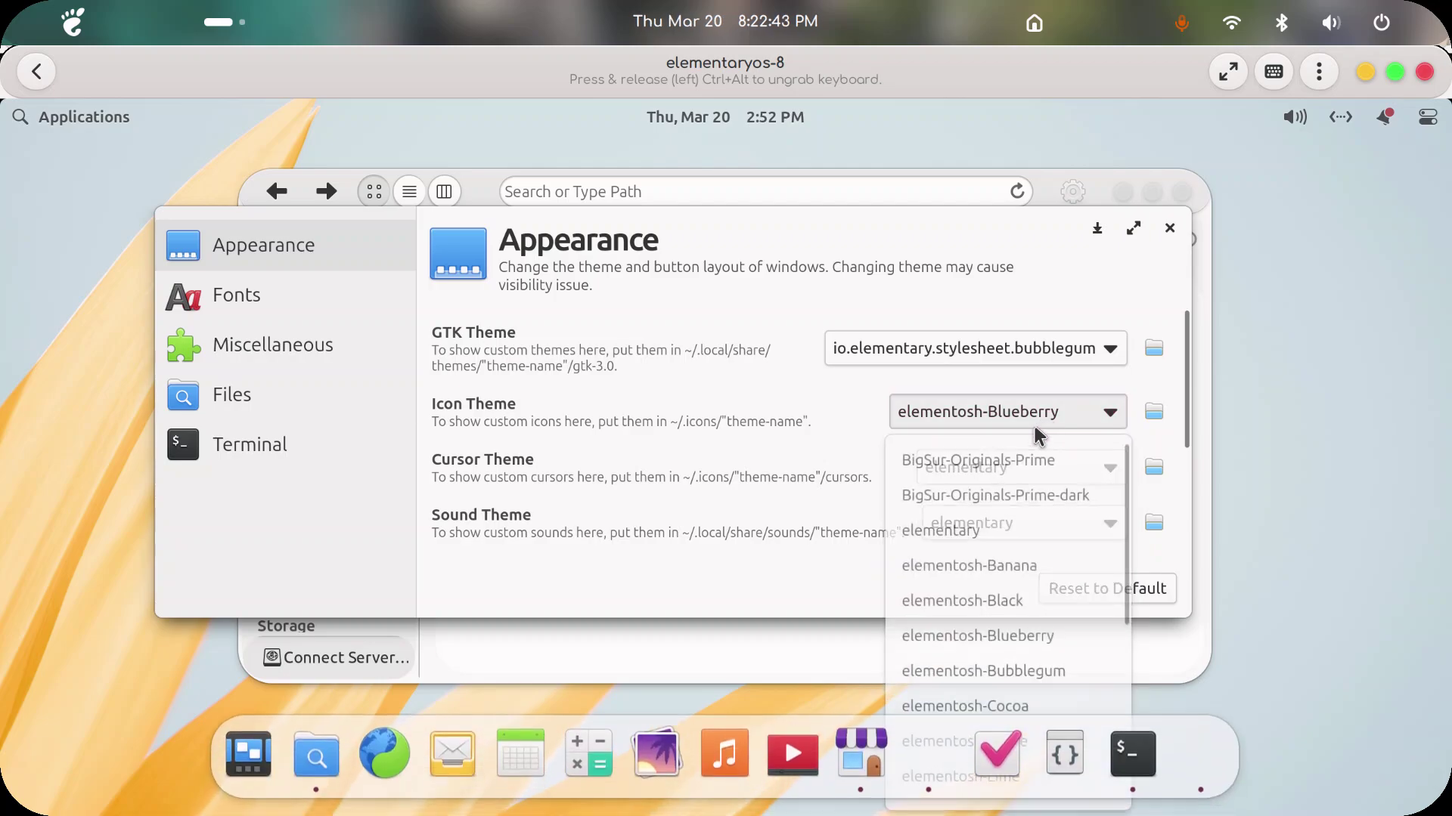
click(1055, 672)
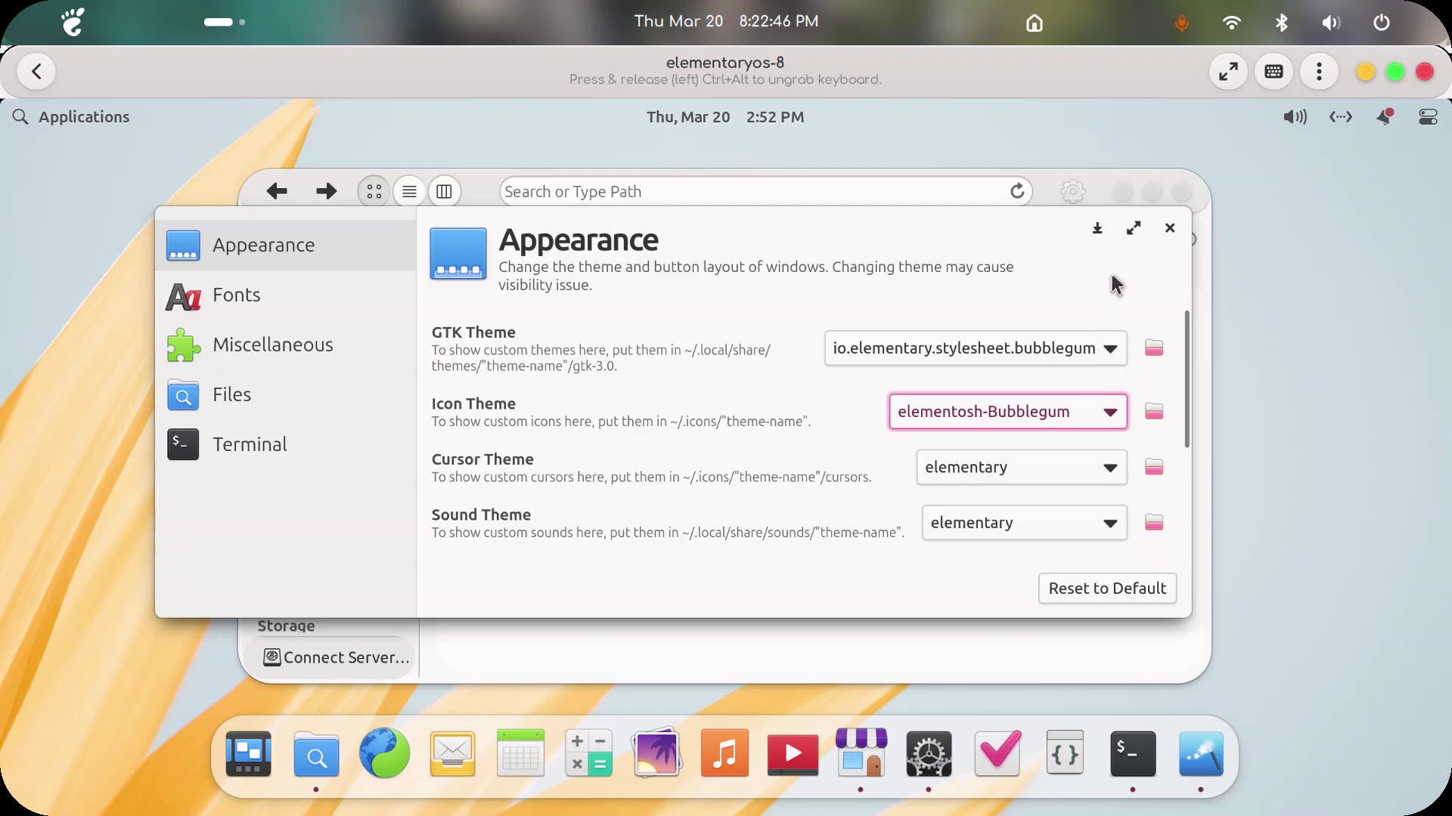
click(1097, 229)
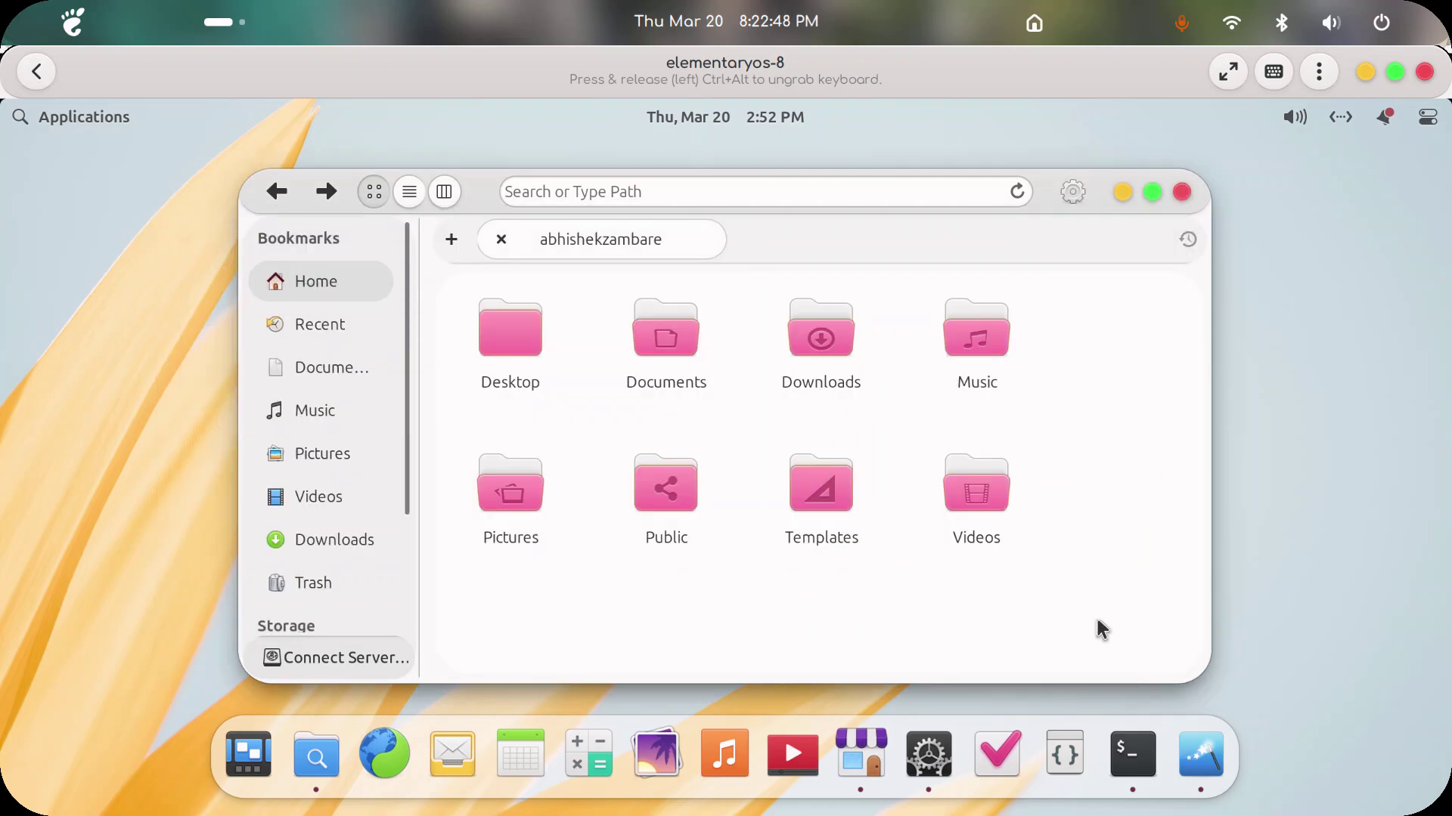
Step: Preview the pink-styled quick settings and panel indicator menus
click(1427, 121)
mouse_move(1295, 117)
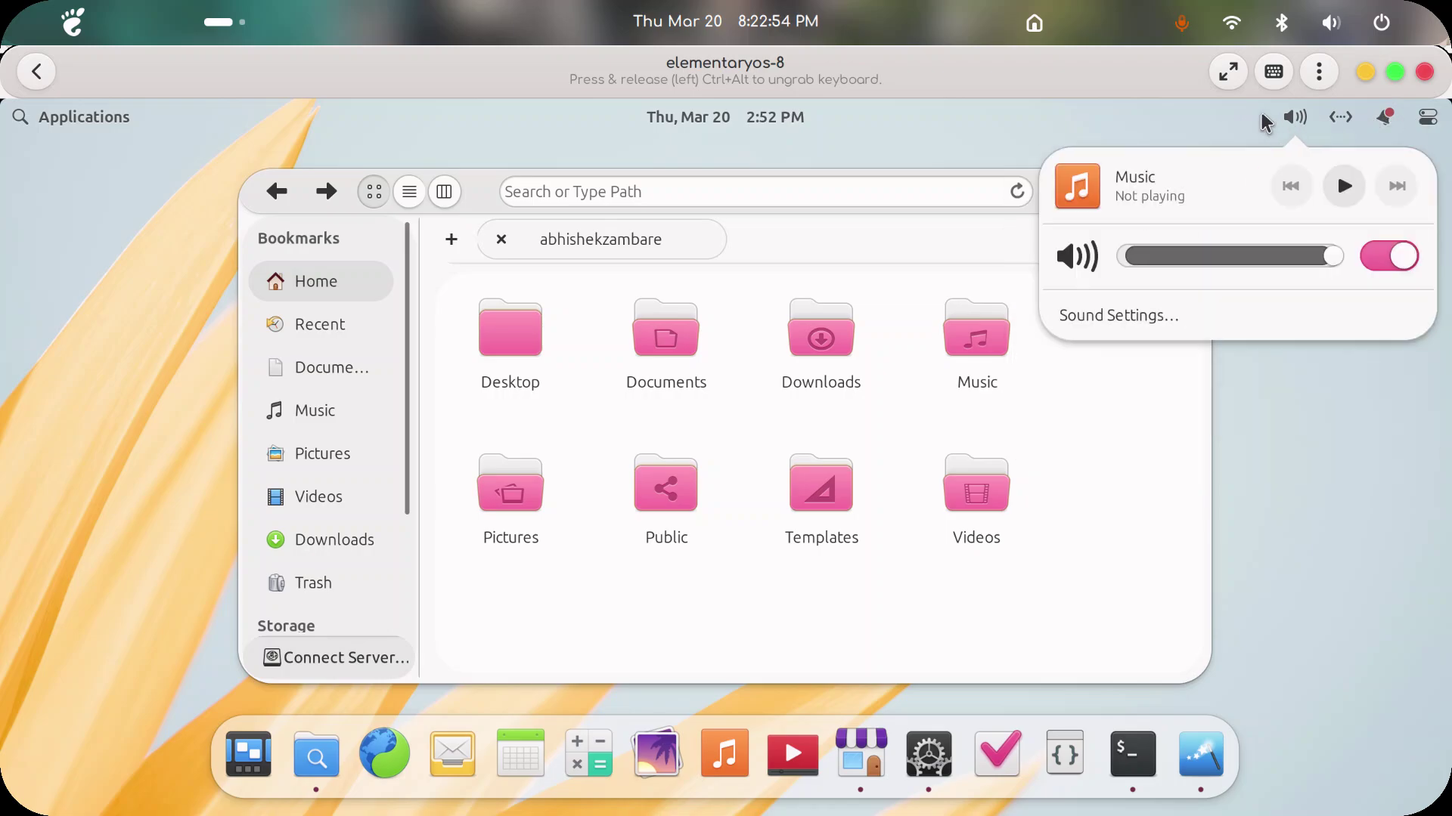
mouse_move(786, 129)
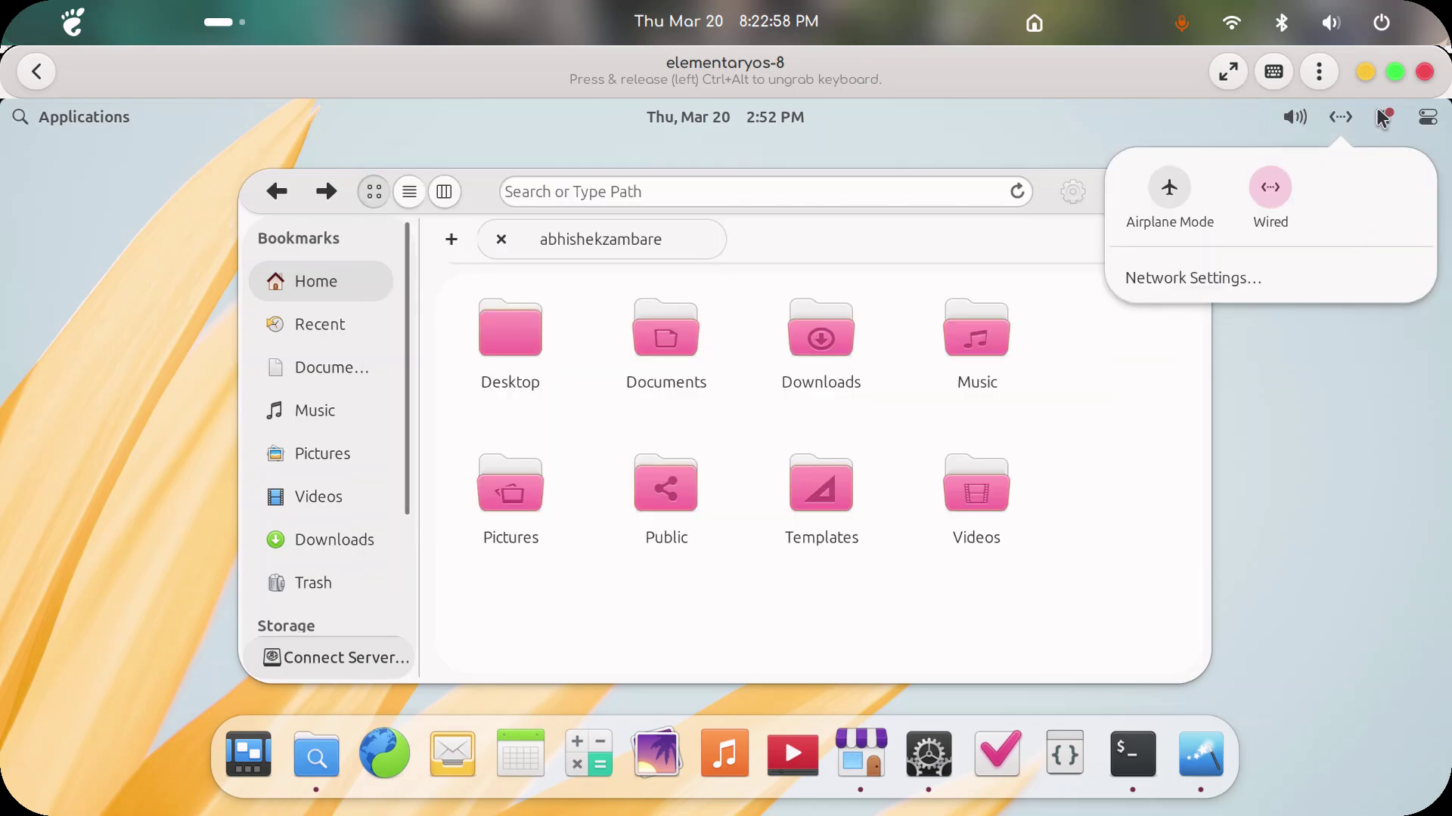
Step: Set GTK theme io.elementary.stylesheet.cocoa and icon theme elementosh-Cocoa
mouse_move(1446, 117)
click(1200, 754)
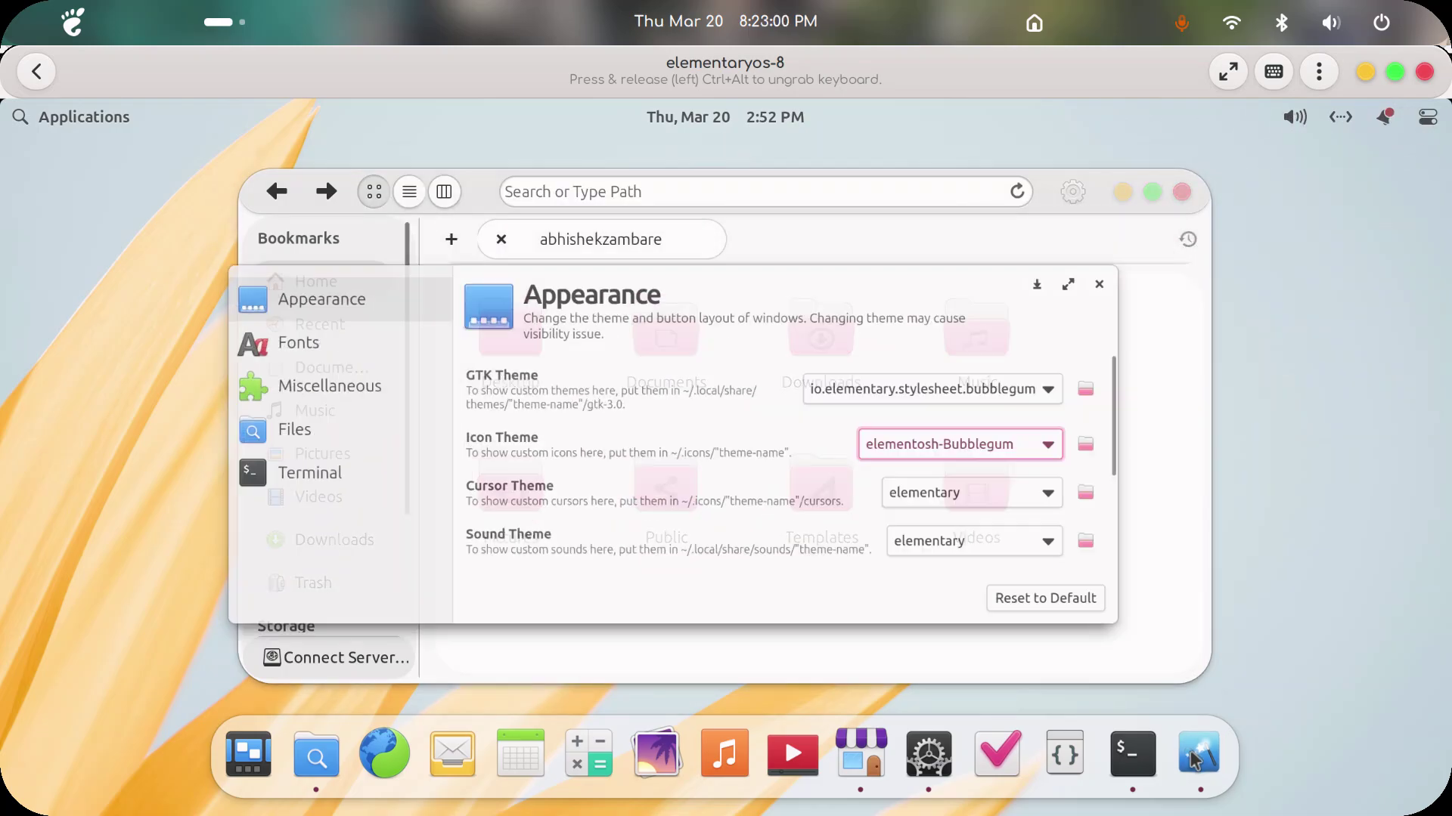
click(1019, 353)
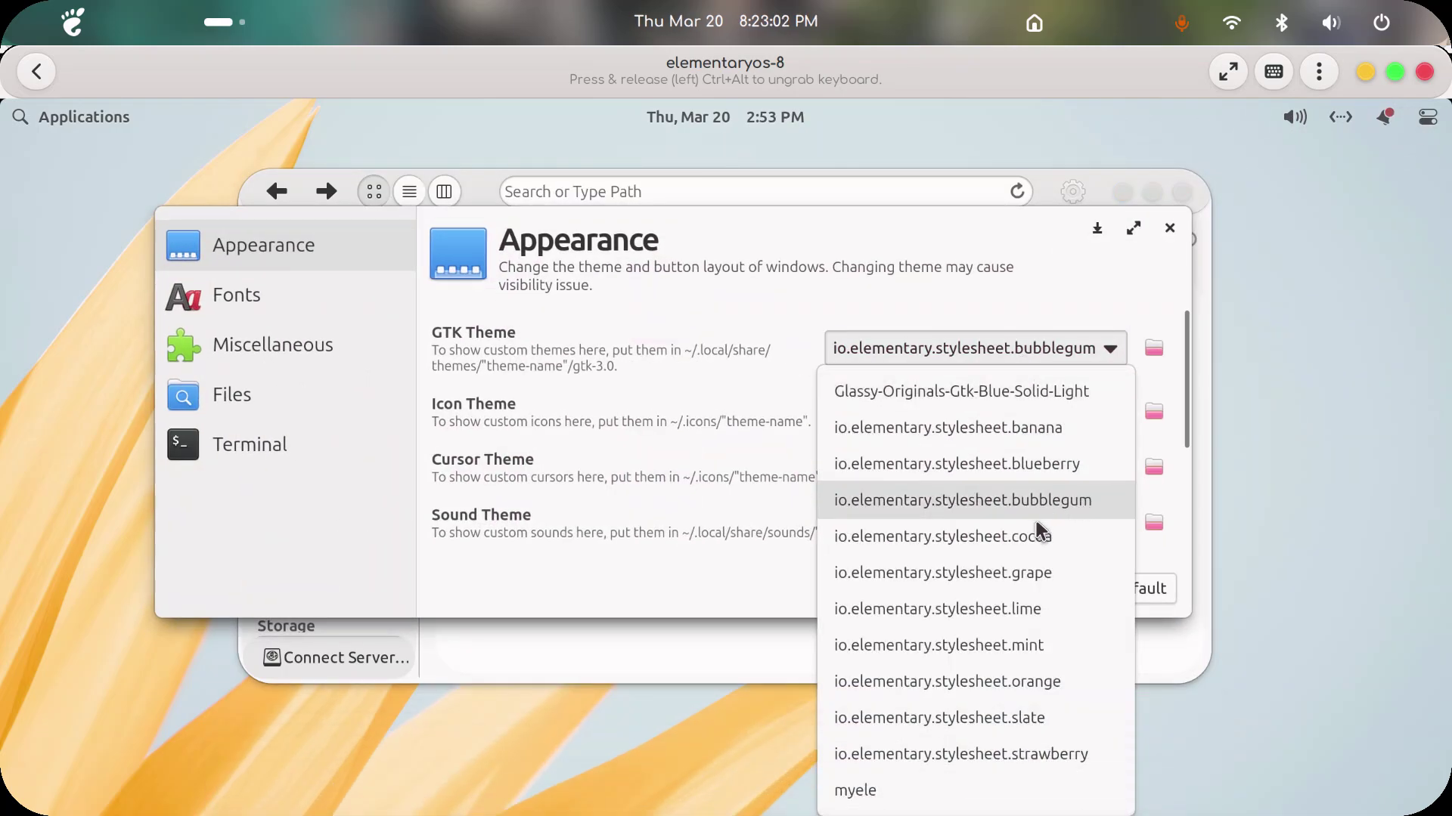
click(1087, 534)
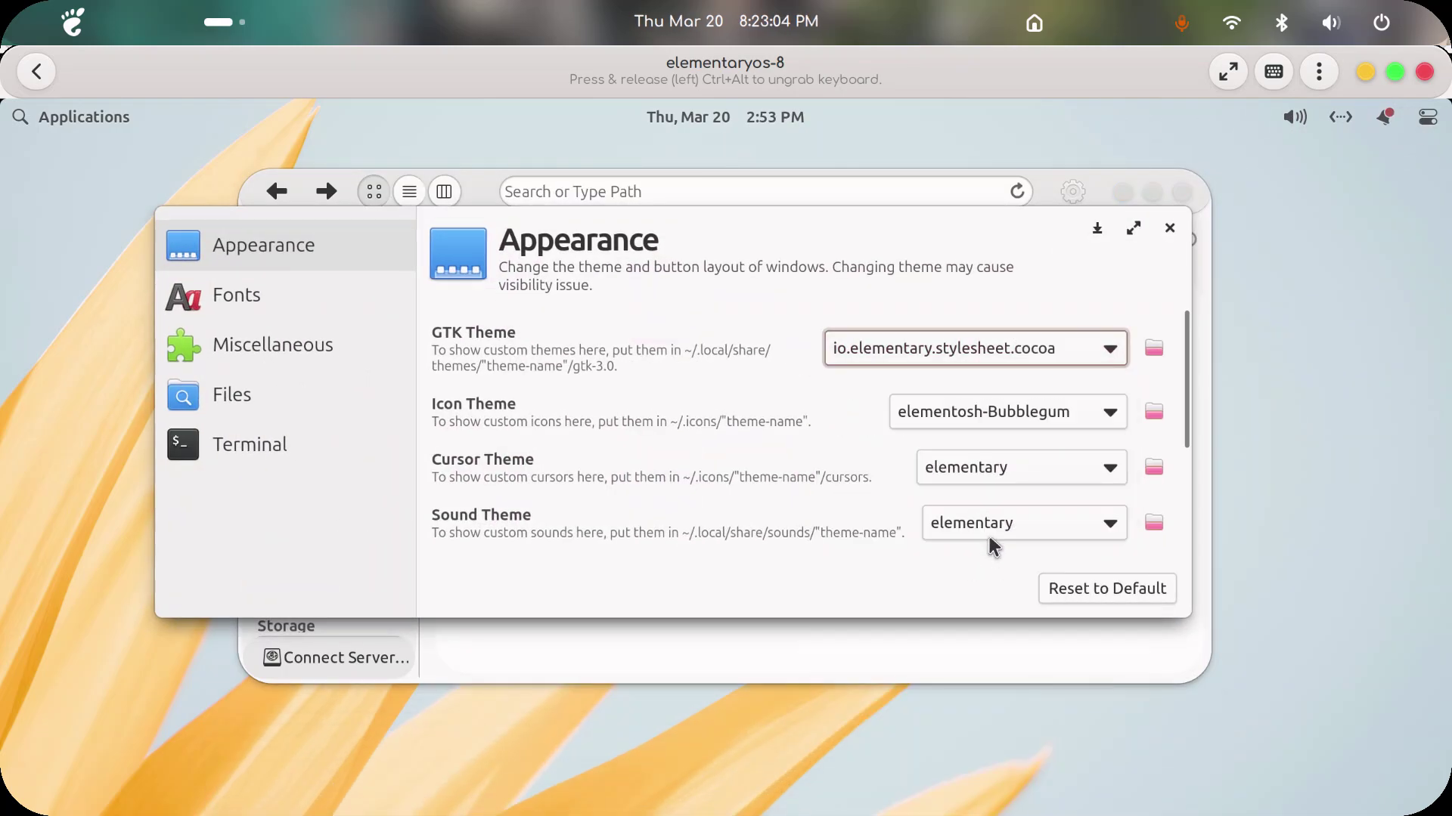
click(1053, 415)
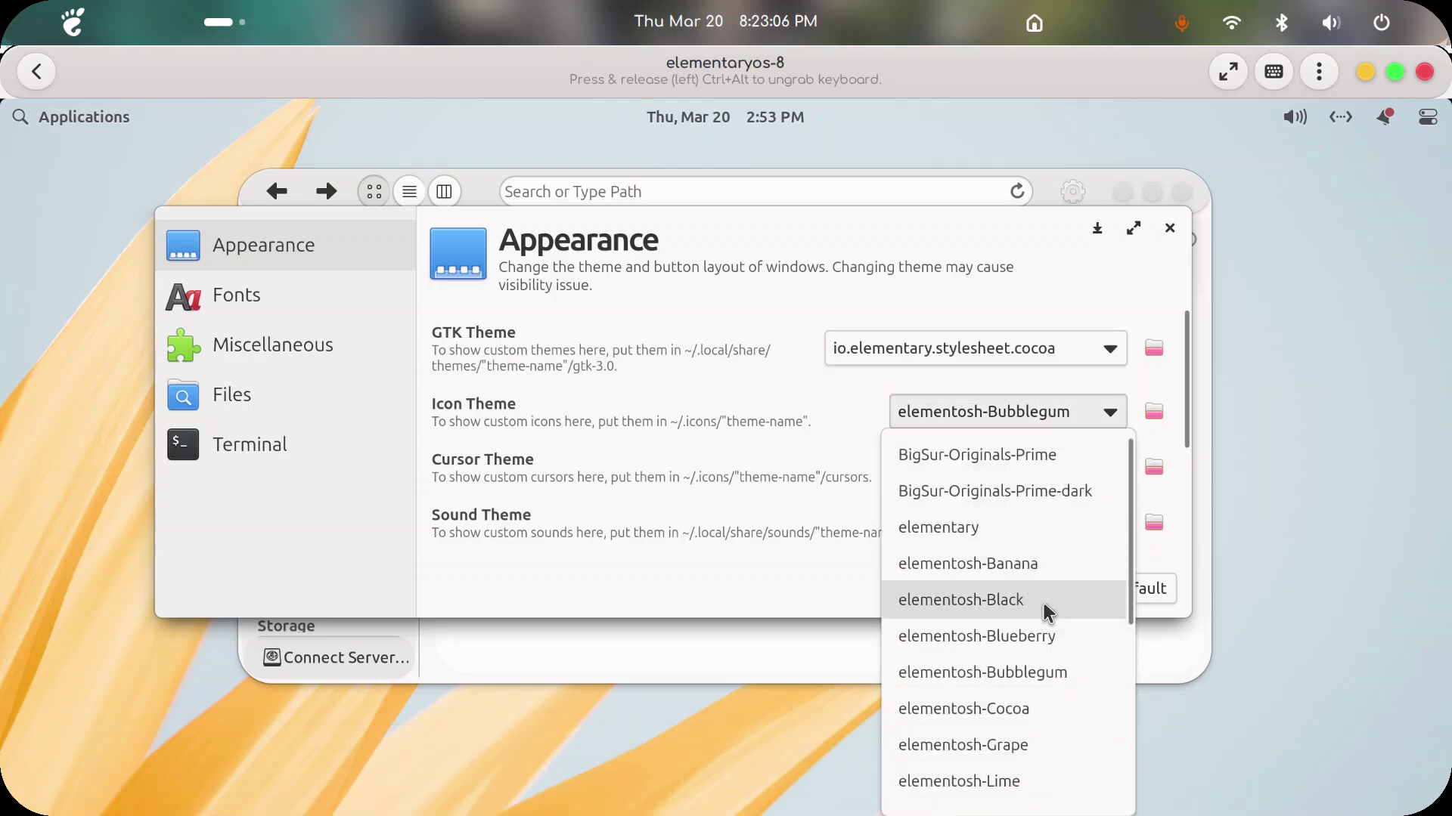
click(1020, 714)
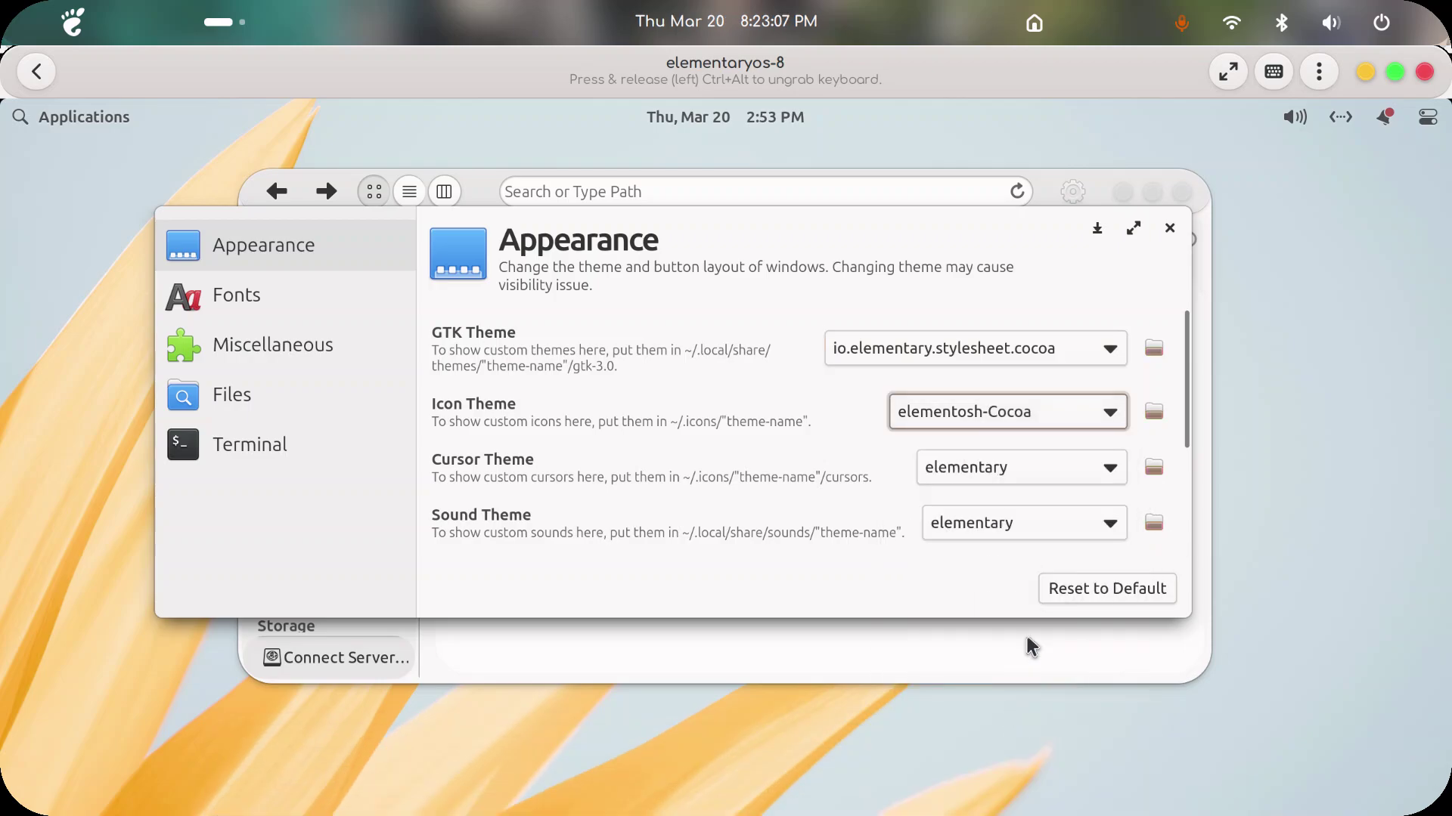
click(1097, 234)
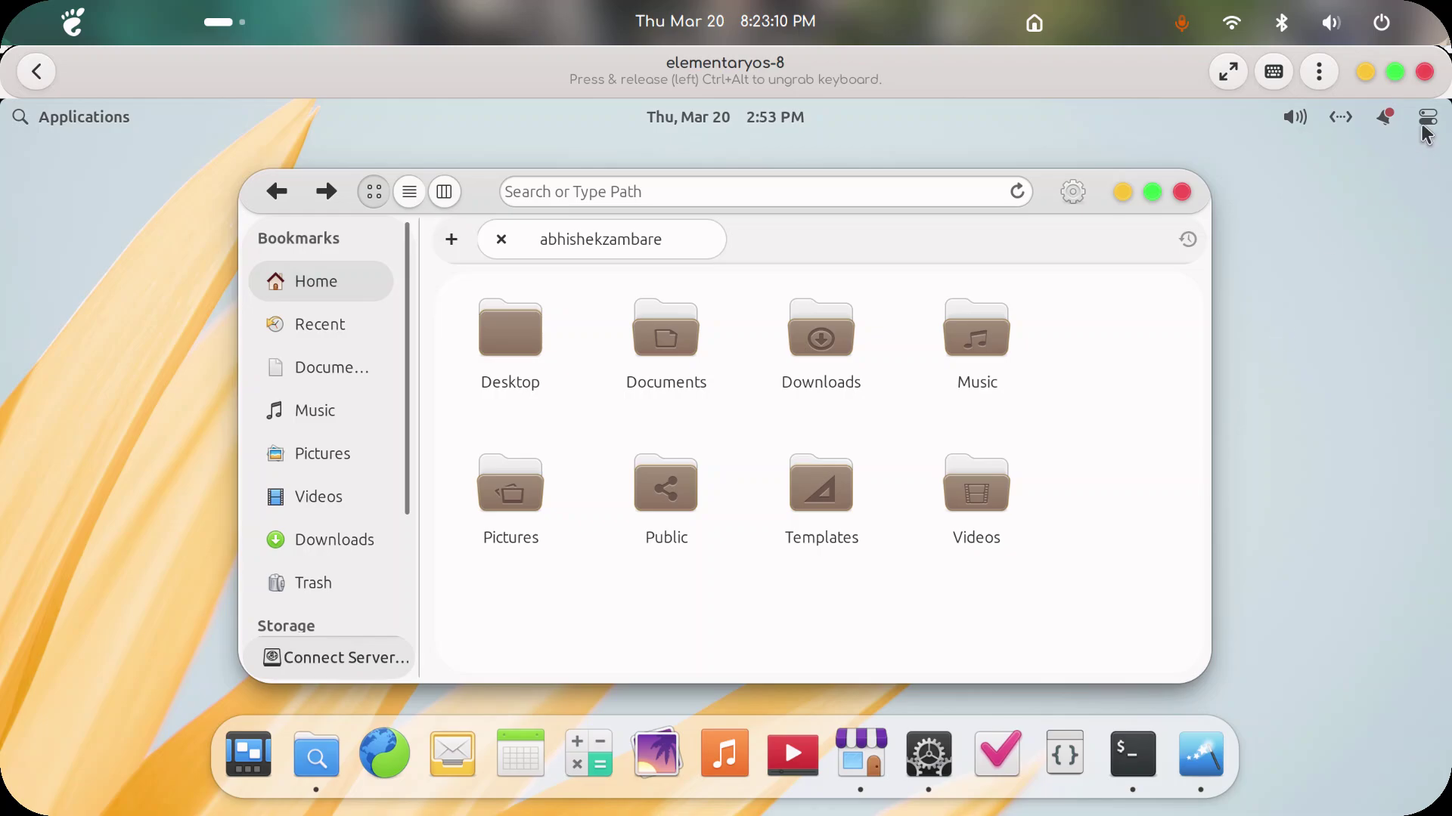
Step: Turn on dark mode from the quick settings menu
click(1424, 122)
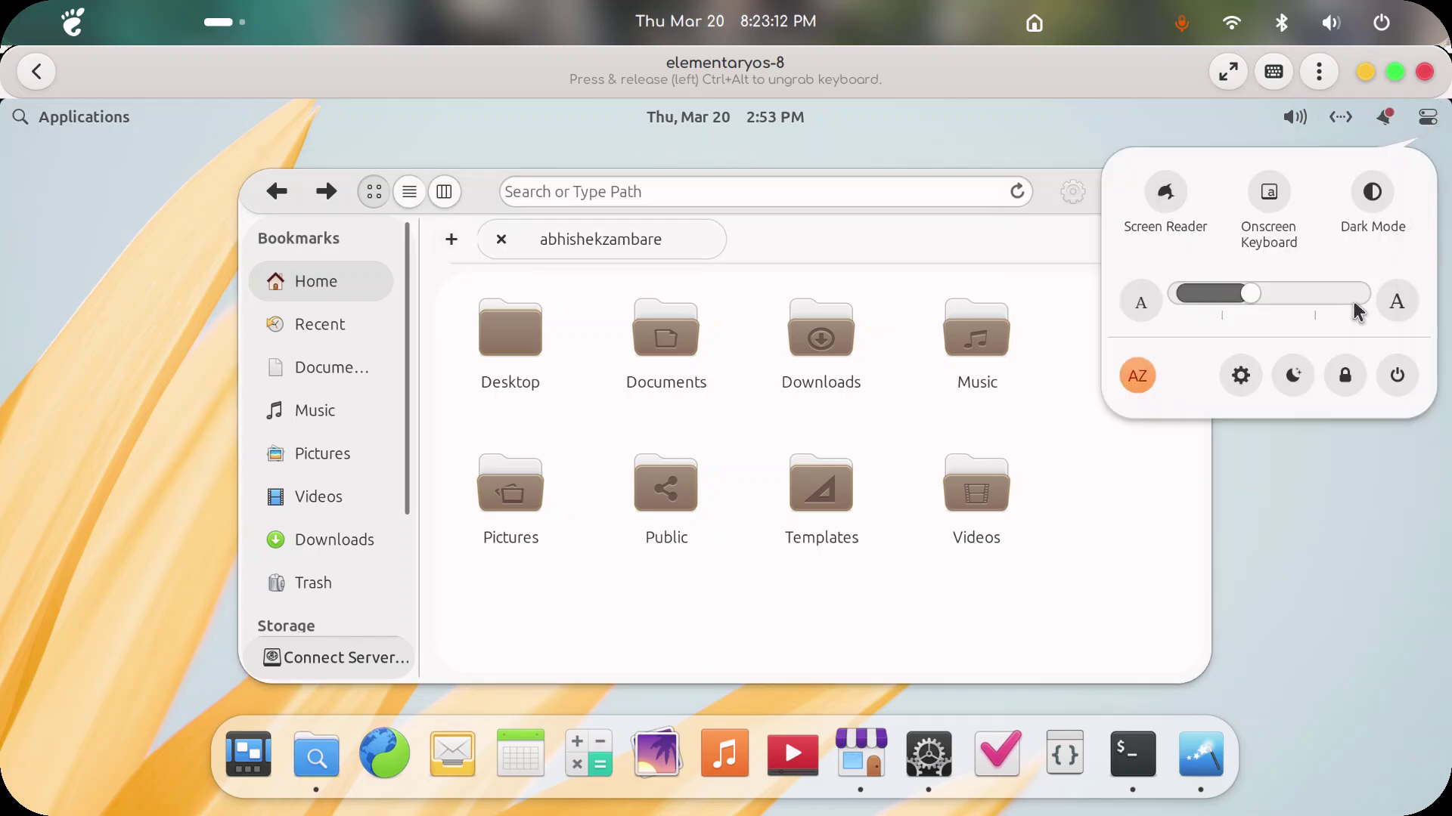
click(1373, 193)
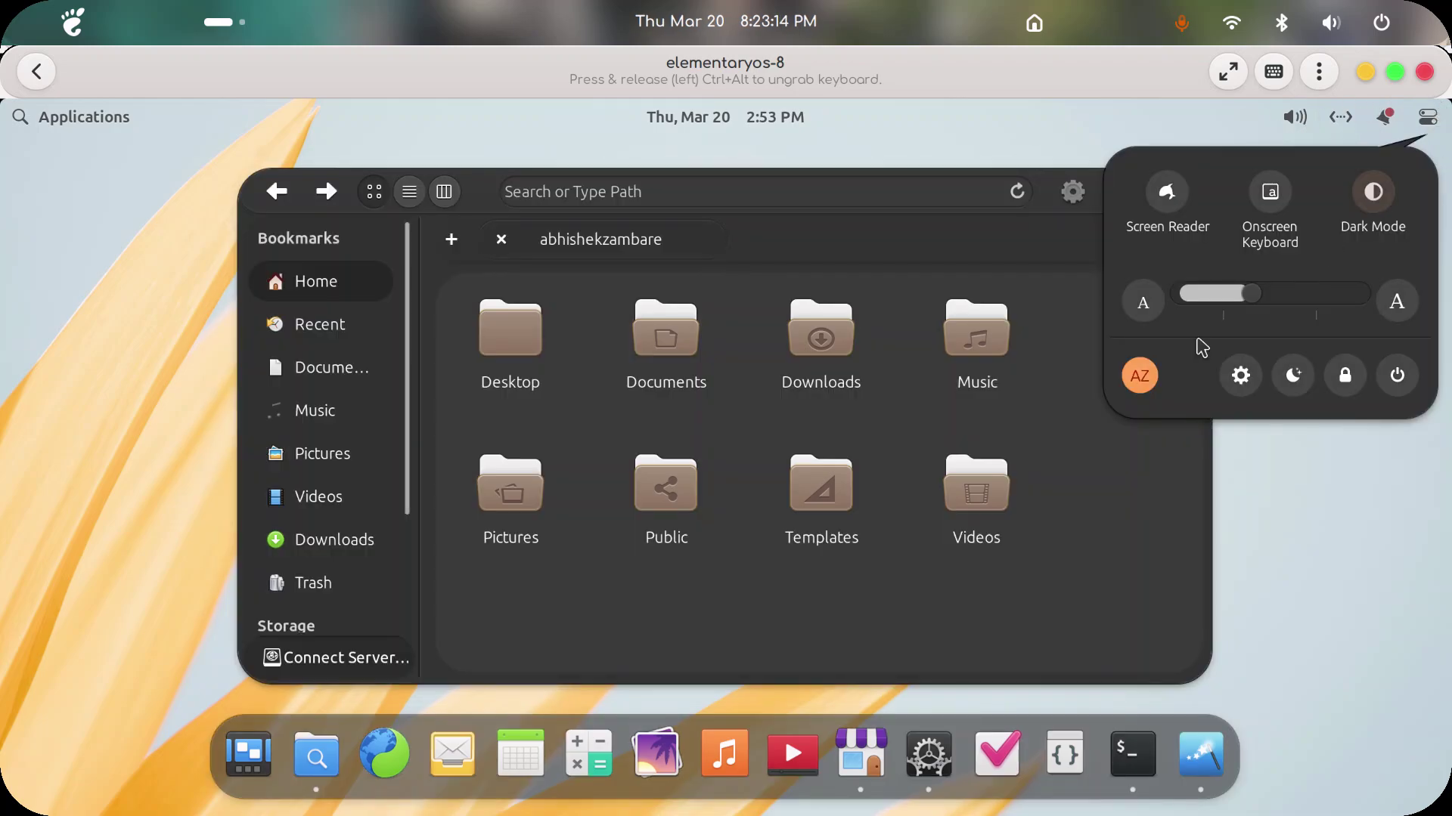
click(1072, 563)
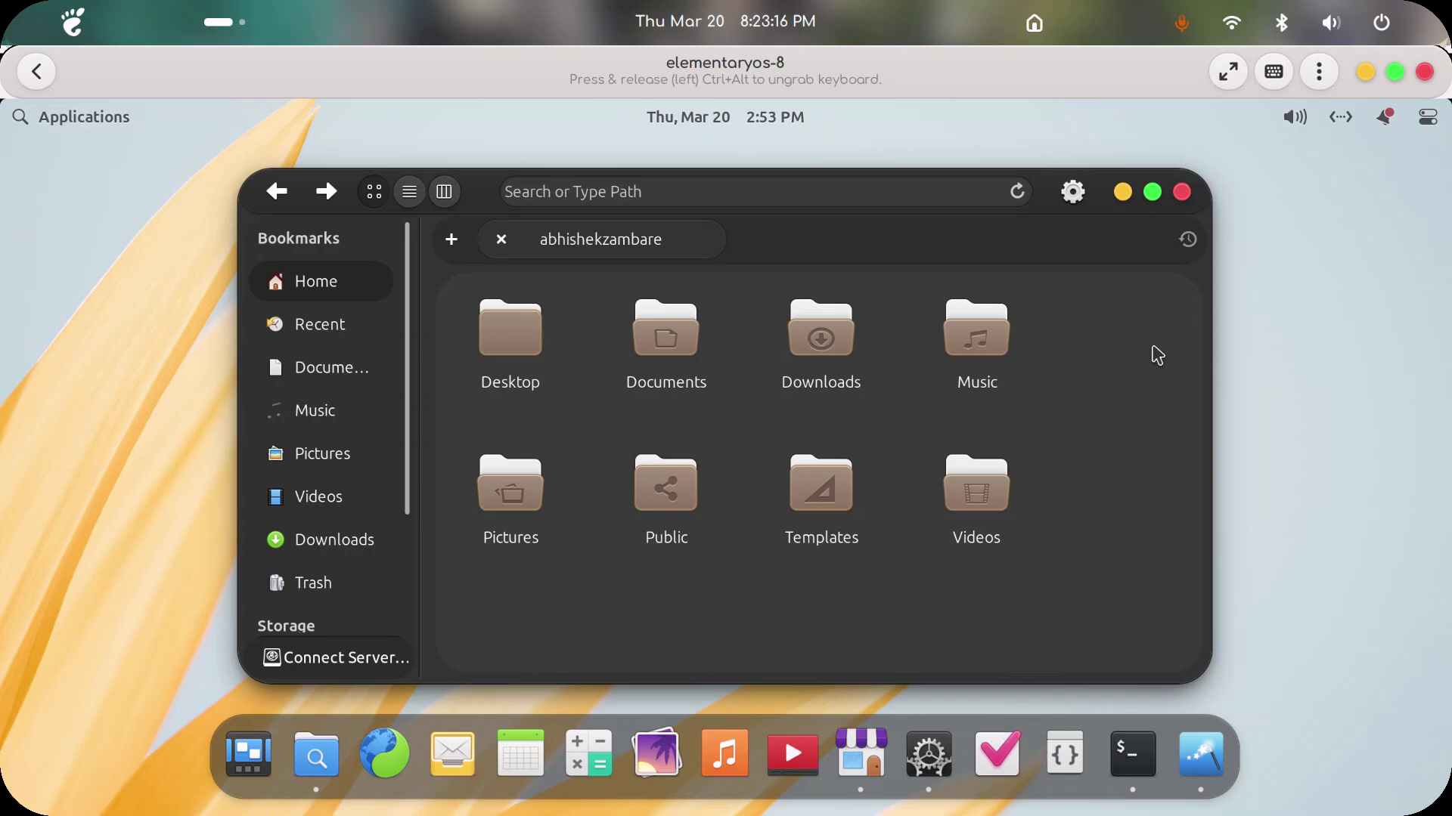
Step: Set the black-and-white hanging lantern photo as wallpaper
click(933, 739)
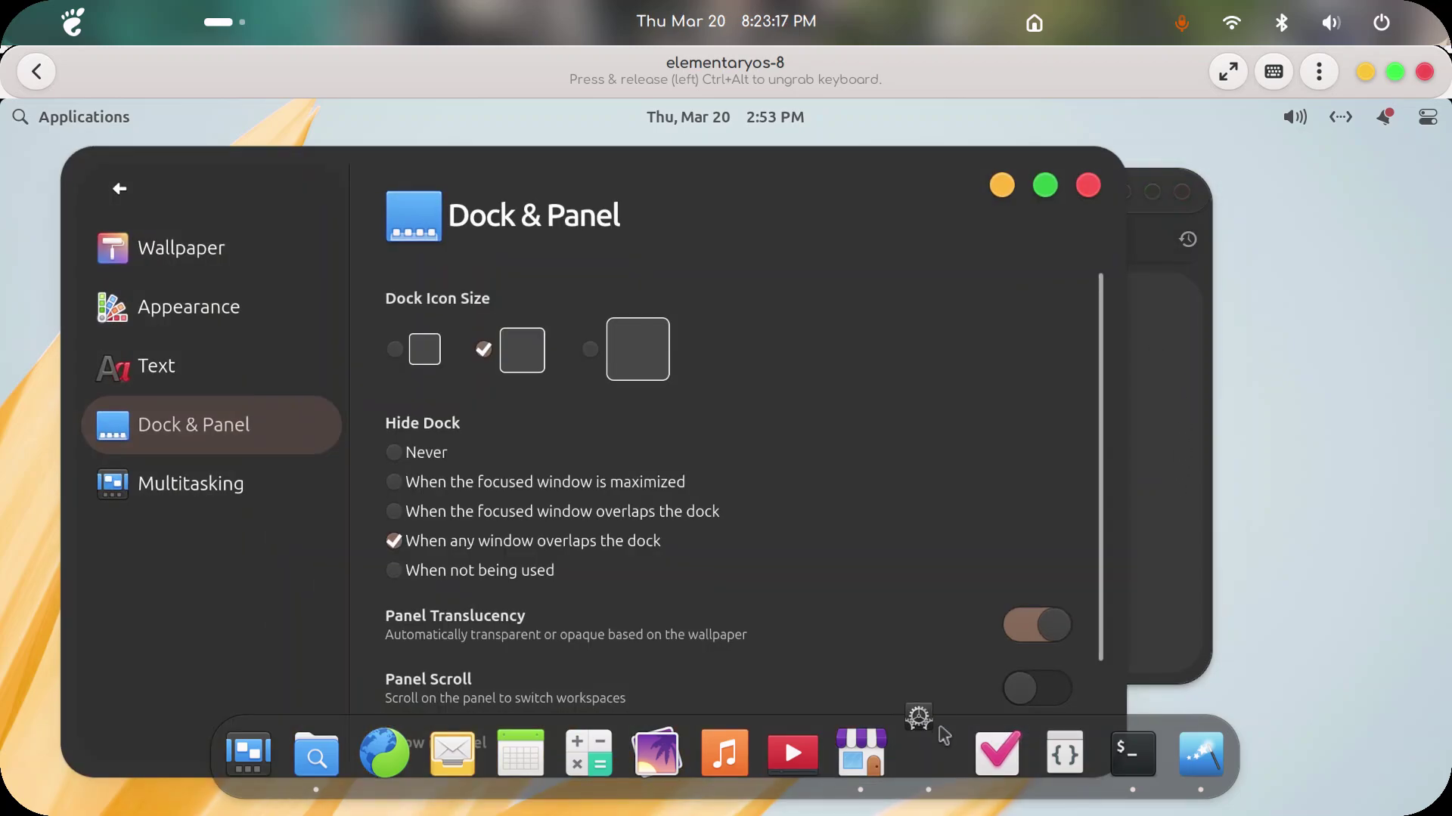
click(182, 234)
scroll(701, 583, down, 3)
click(761, 614)
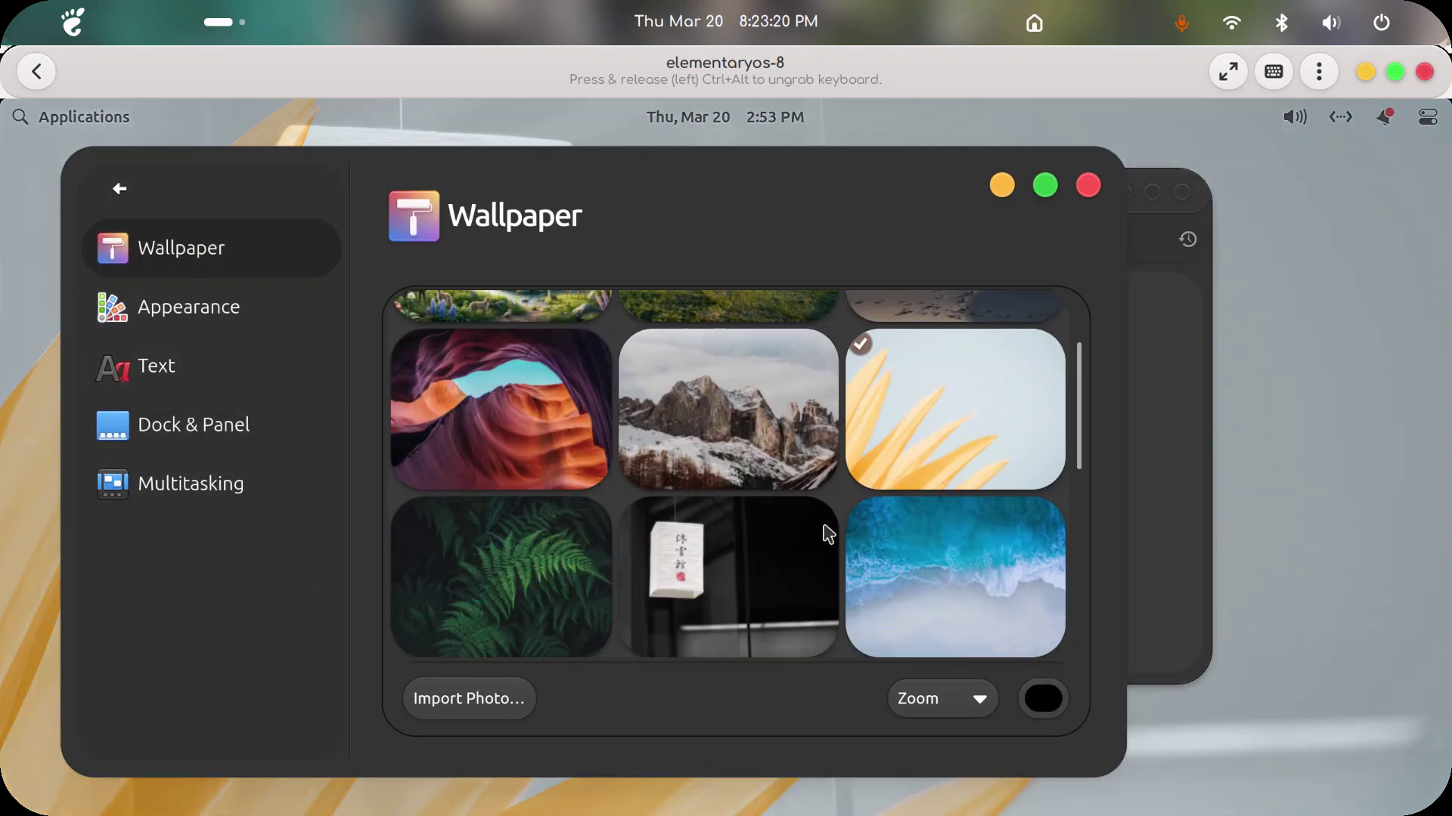
click(1004, 187)
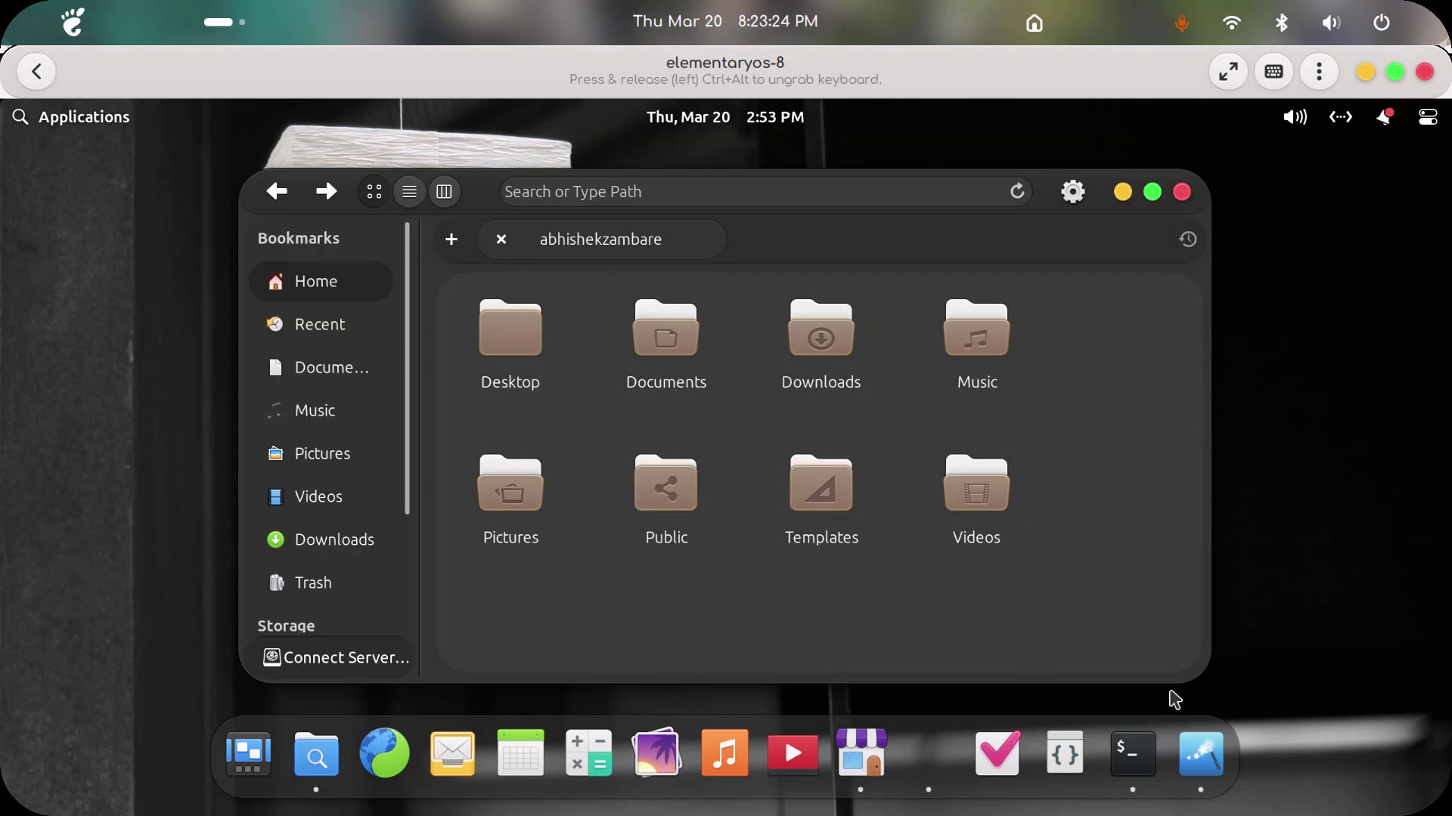
click(1210, 754)
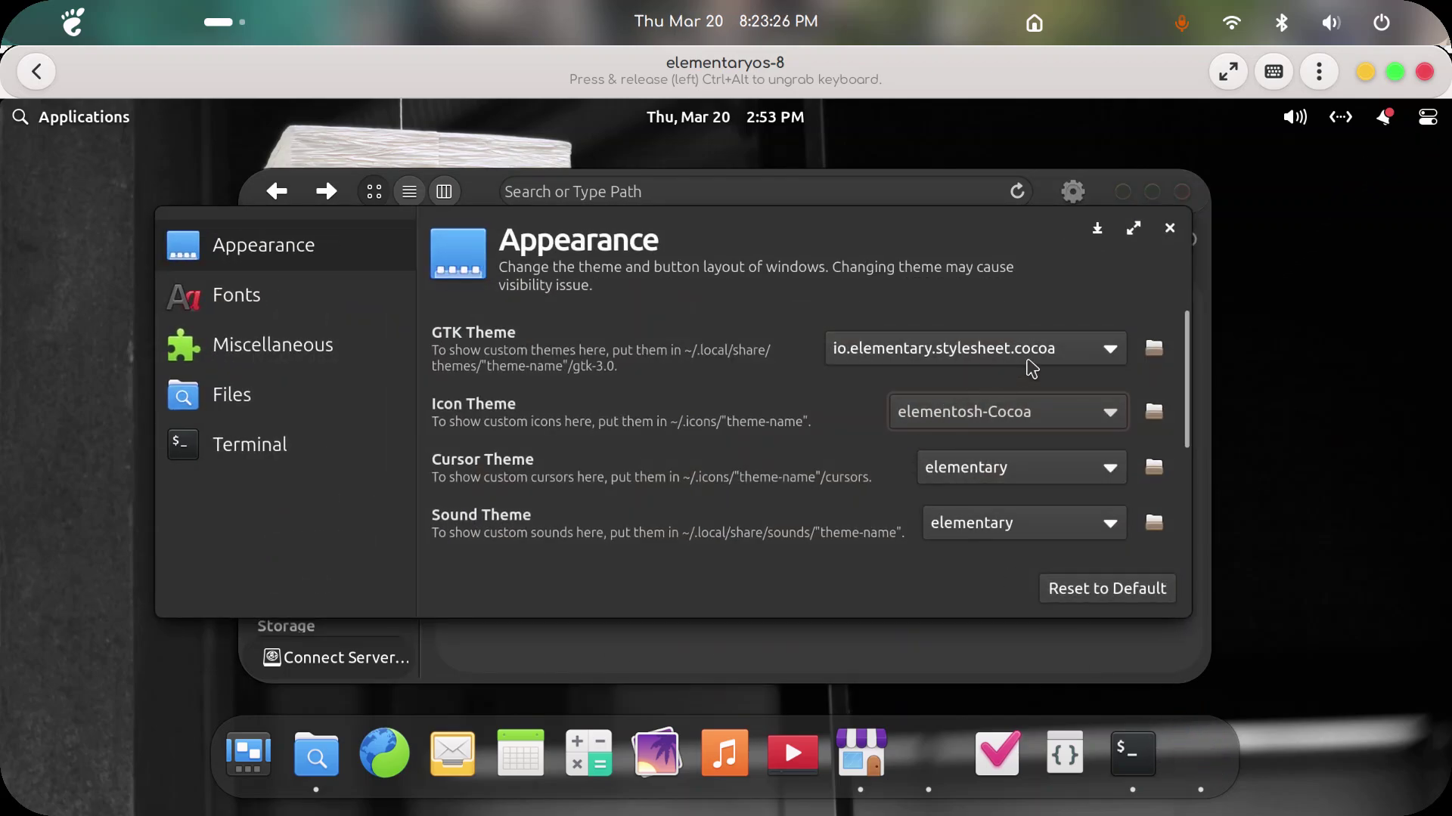
Step: Set the slate GTK stylesheet and the elementosh-Slate icon theme
click(1032, 369)
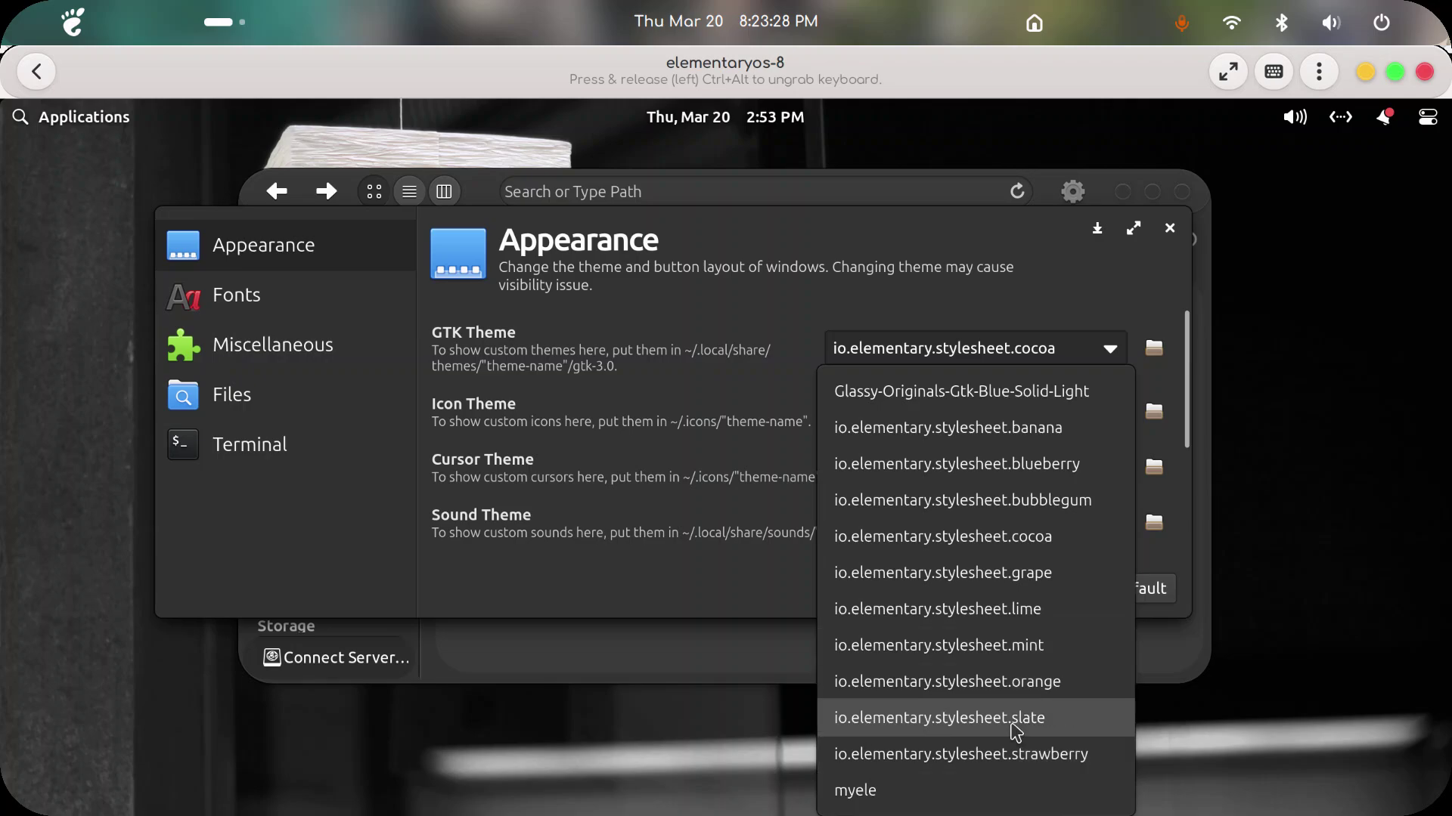
click(1016, 728)
click(1011, 415)
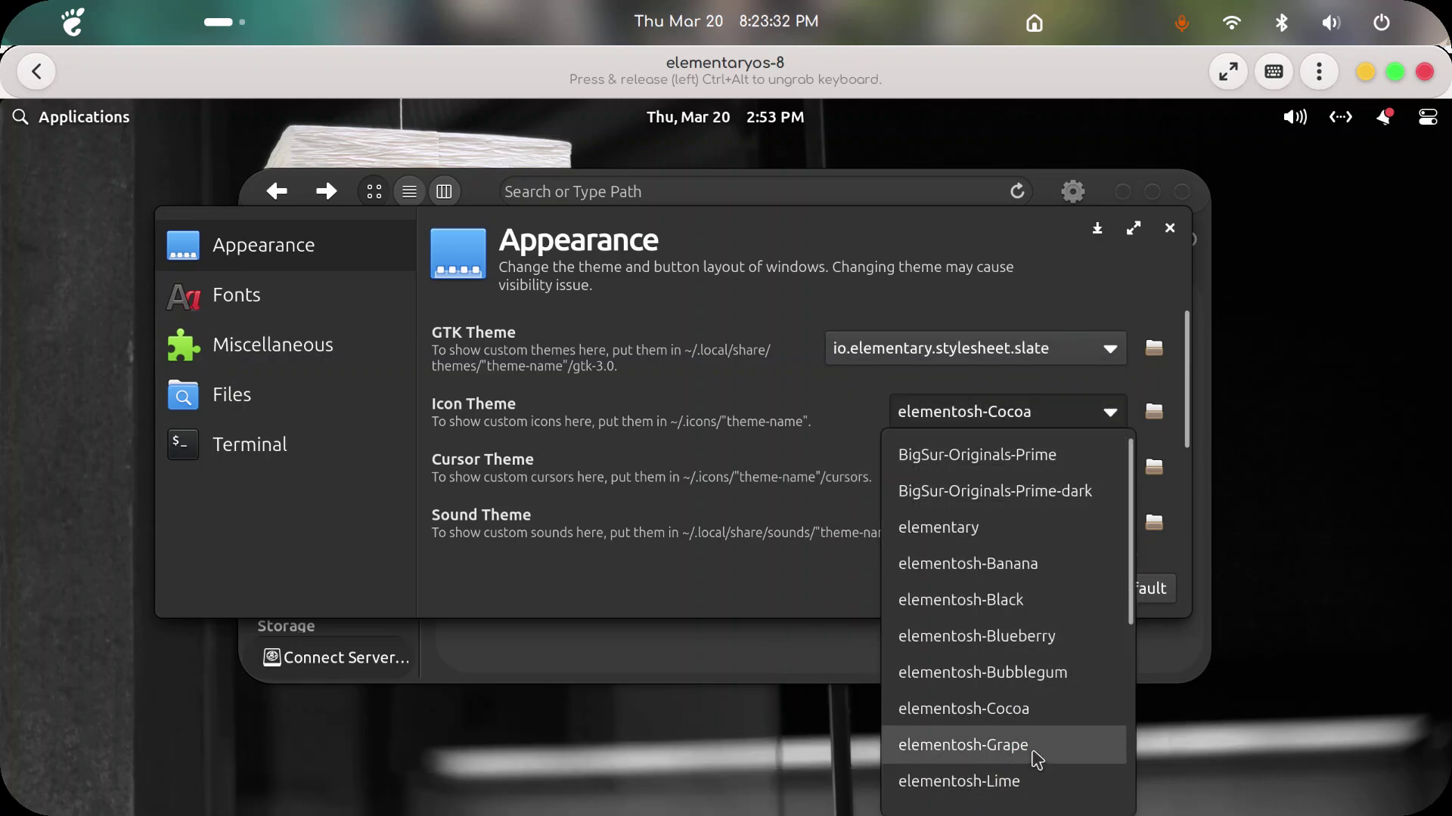
scroll(1033, 760, down, 5)
click(1025, 600)
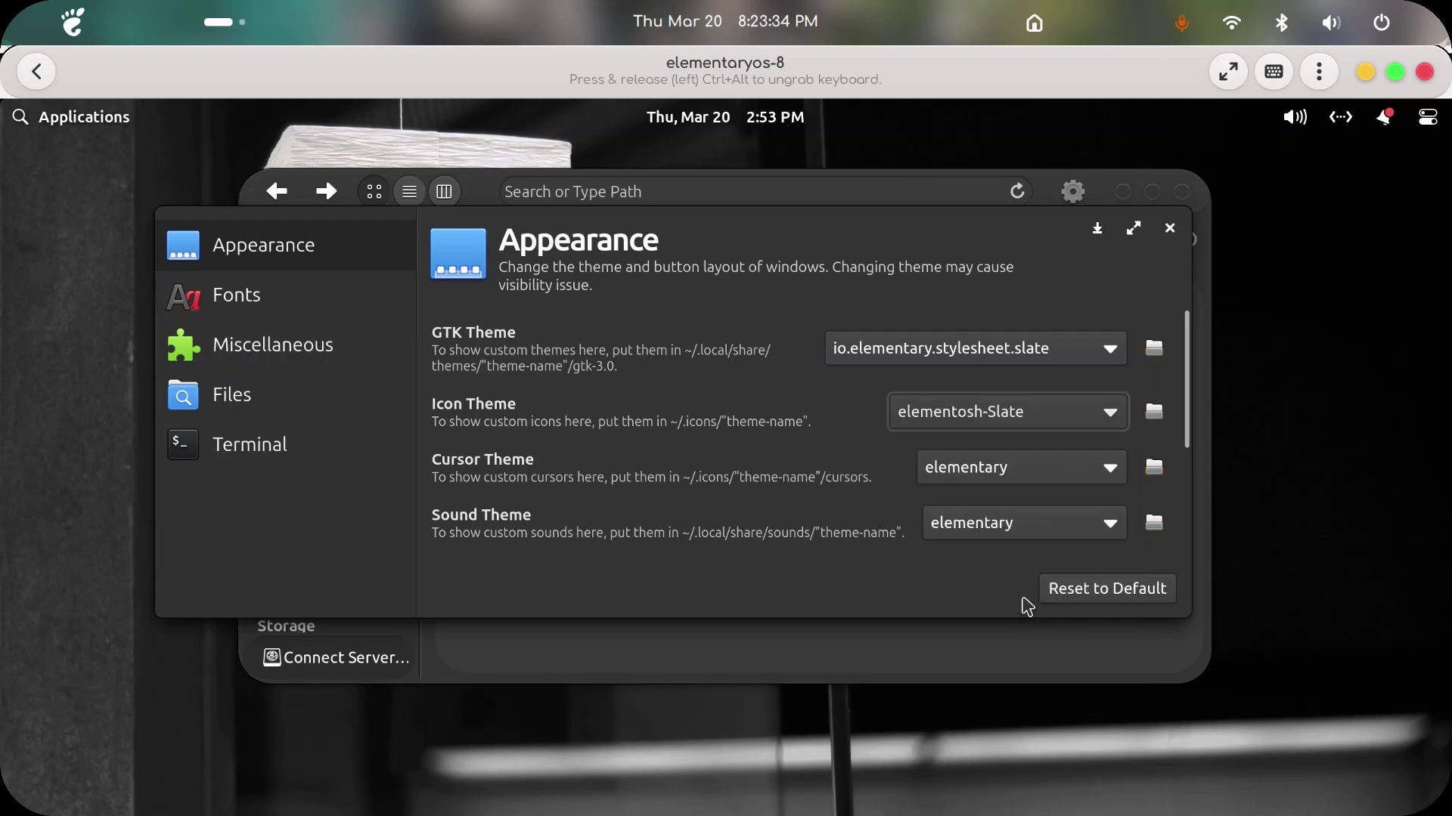
click(1098, 230)
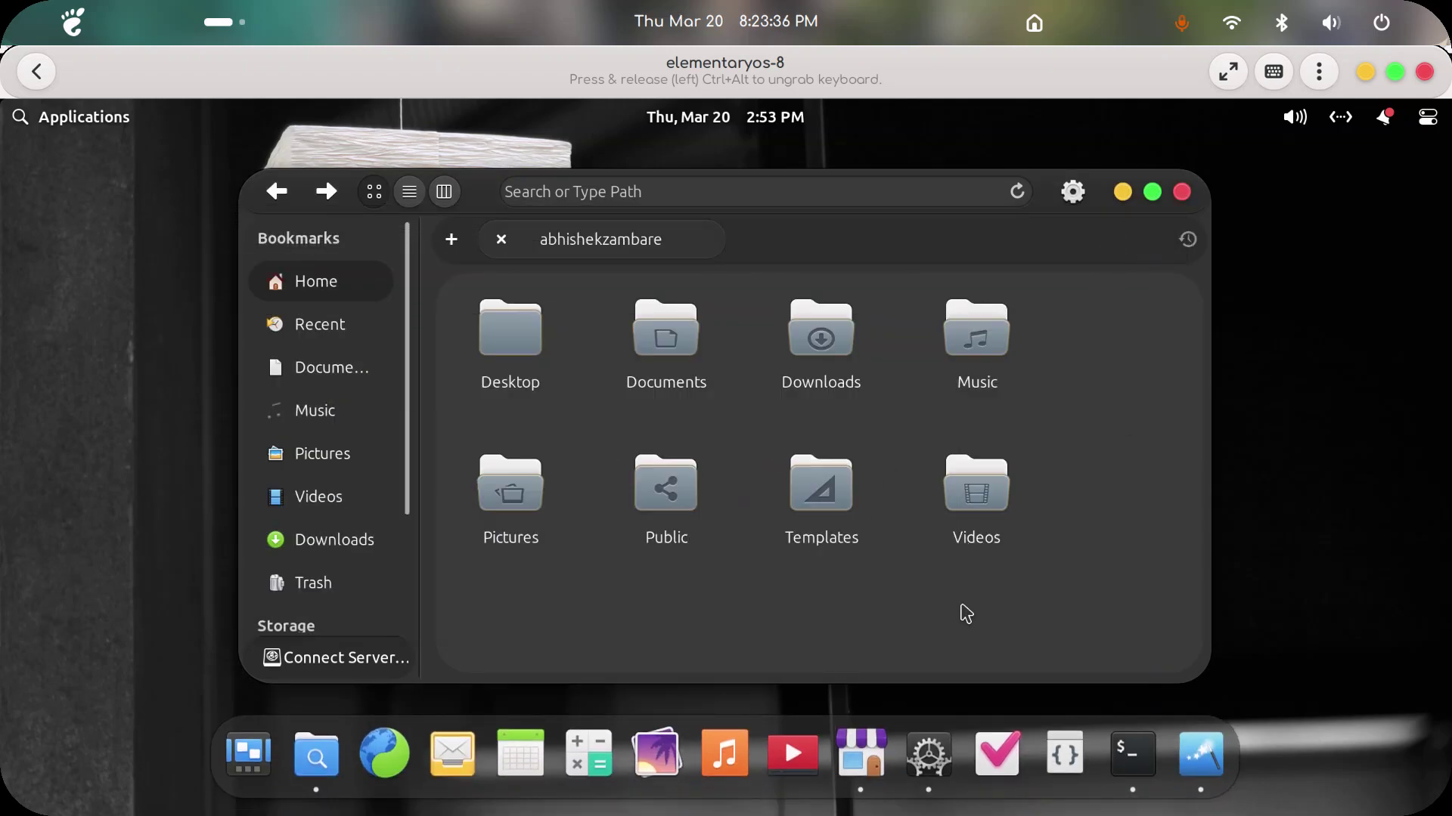
Step: Glance at Recent in Files, return home, and turn dark mode off
click(356, 325)
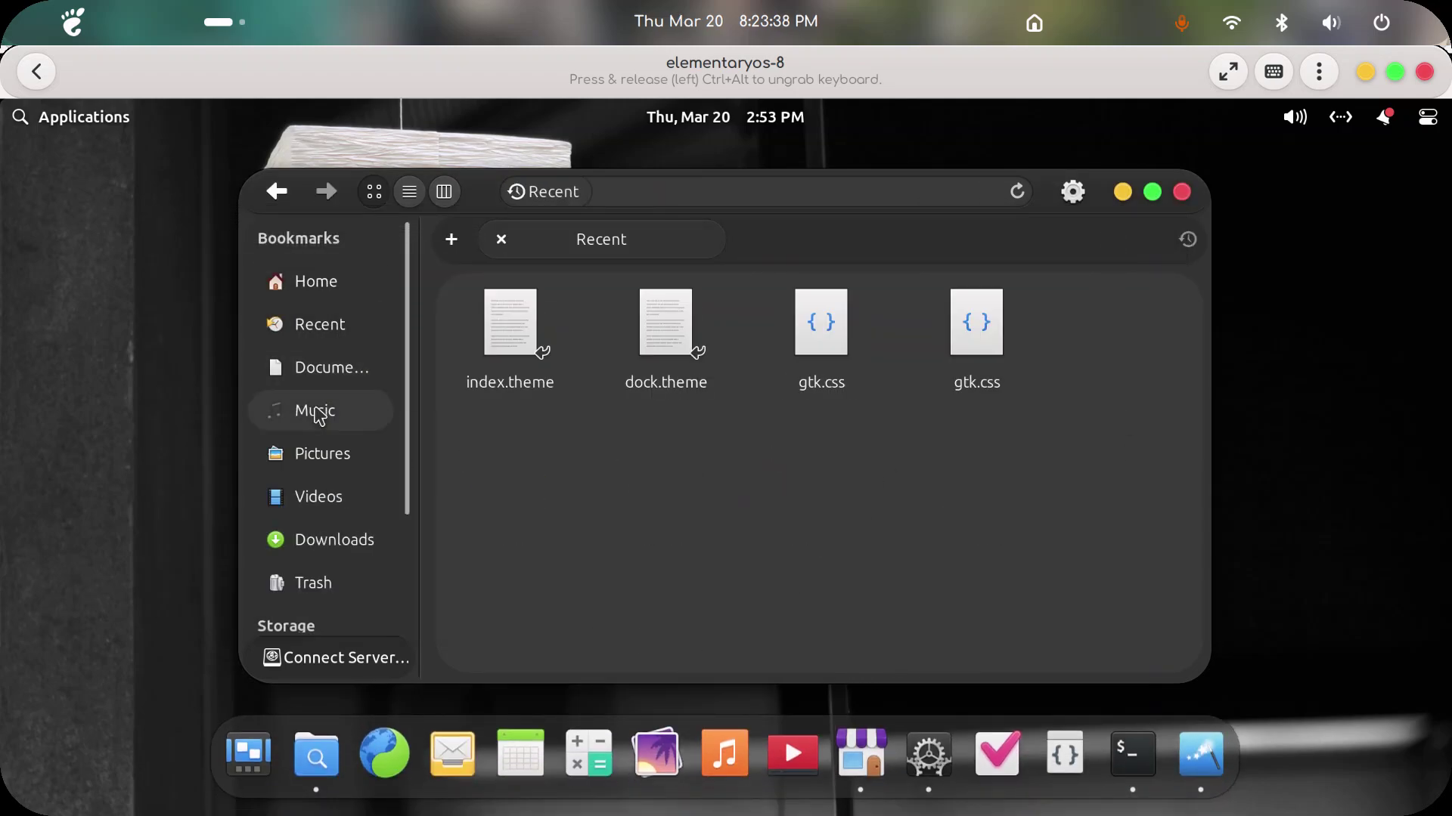
click(302, 294)
click(1428, 120)
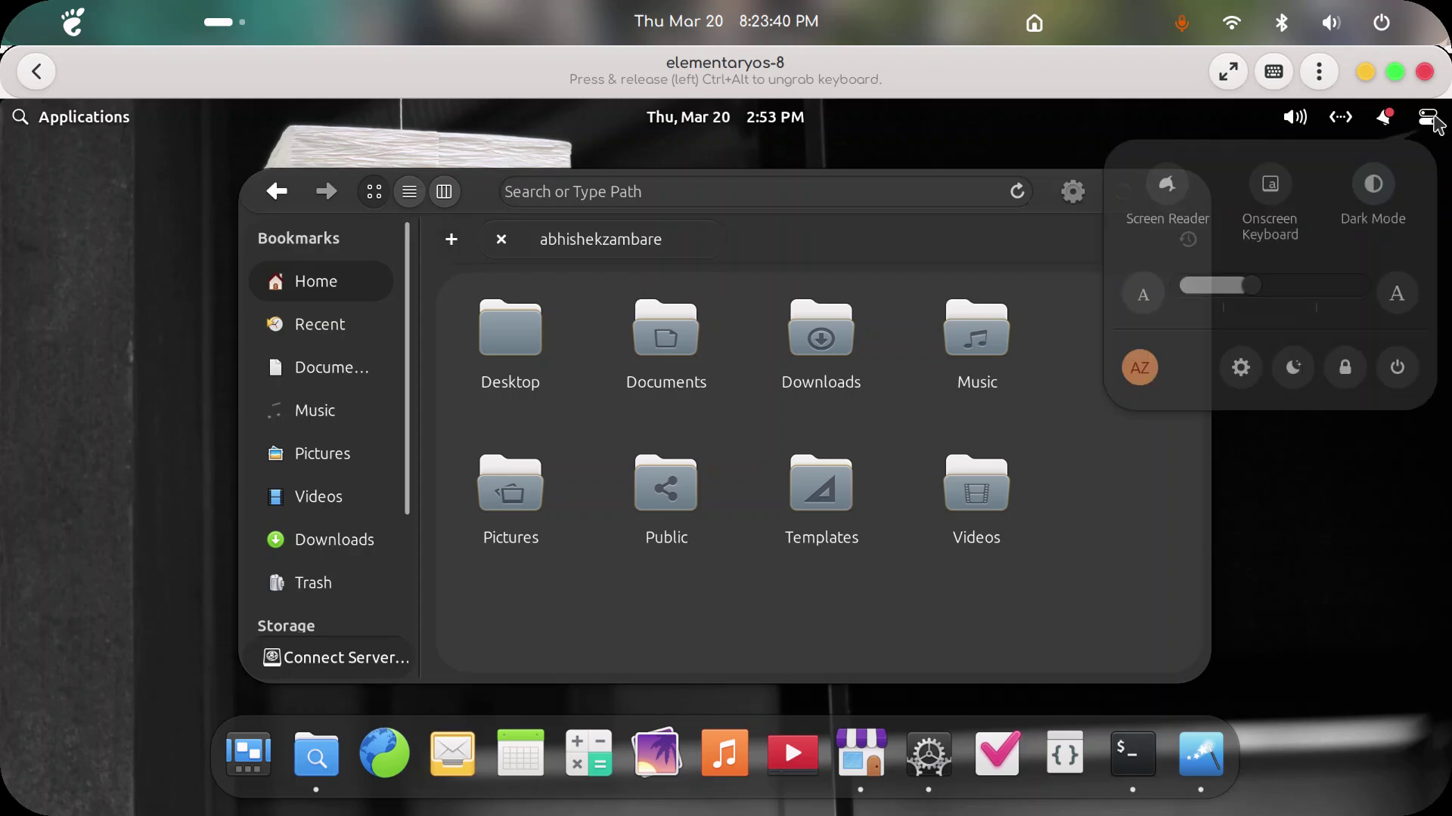
click(1364, 222)
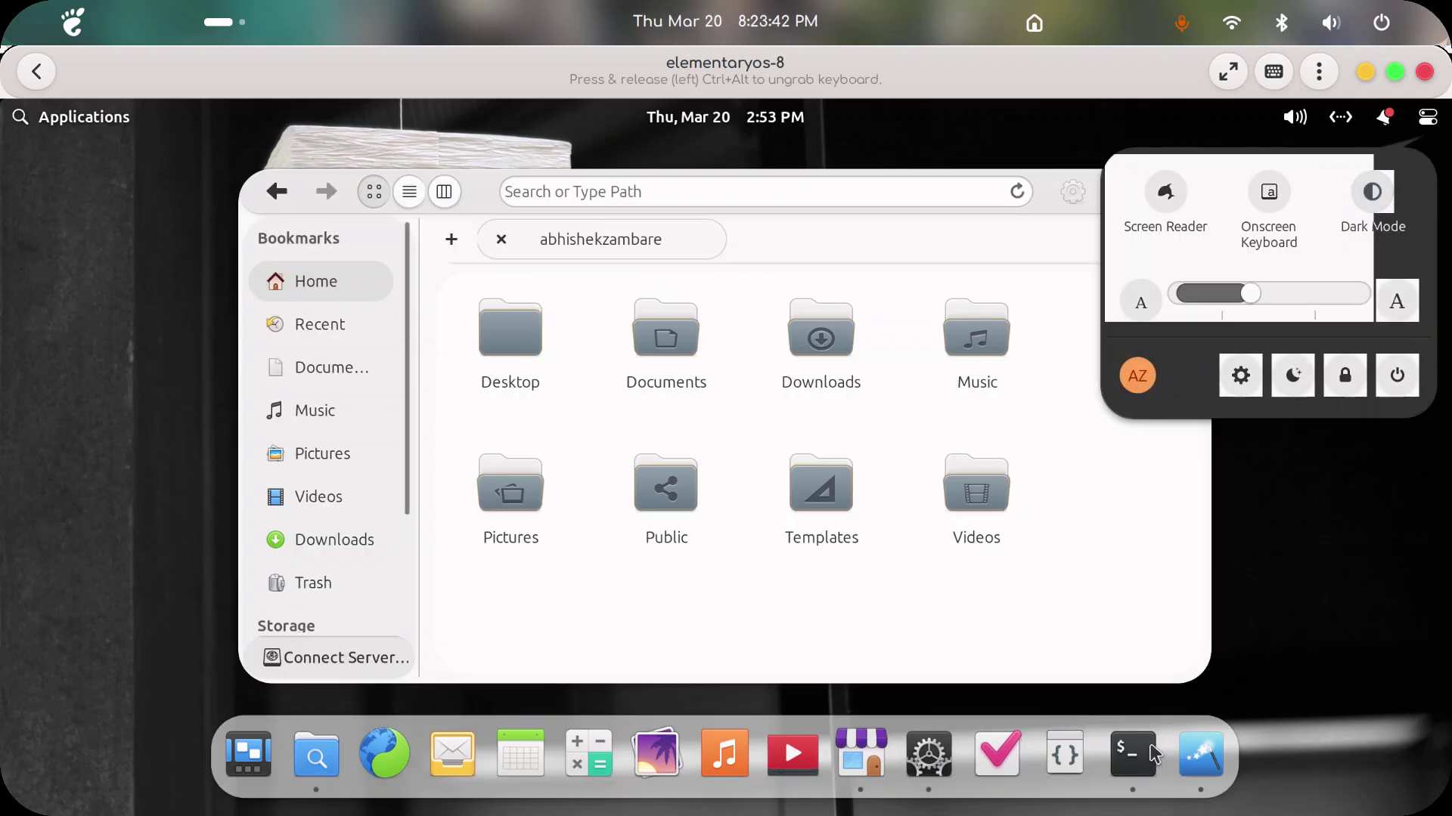
Step: Set the yellow petals wallpaper in System Settings
click(939, 737)
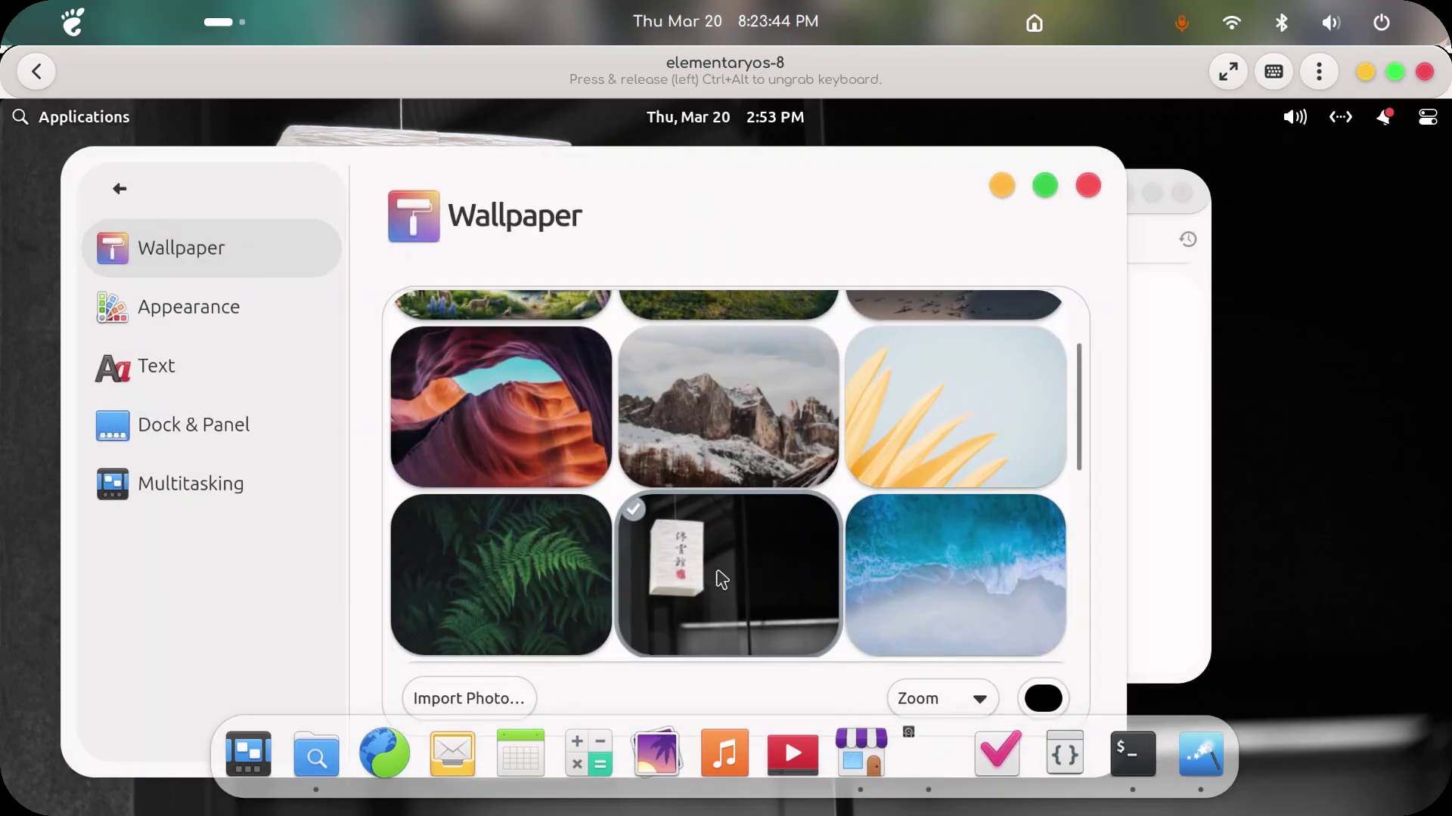
click(983, 439)
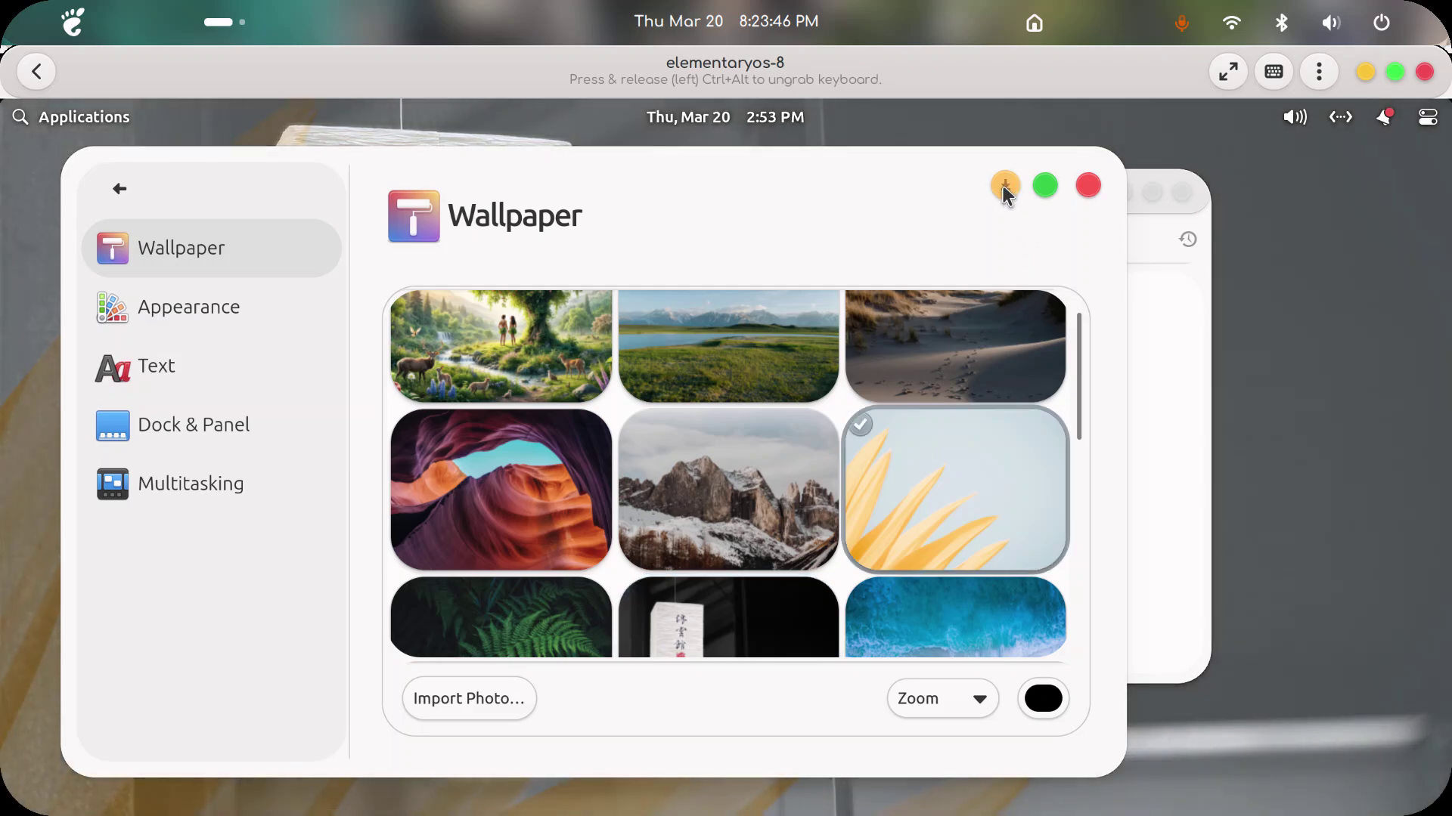
click(1001, 185)
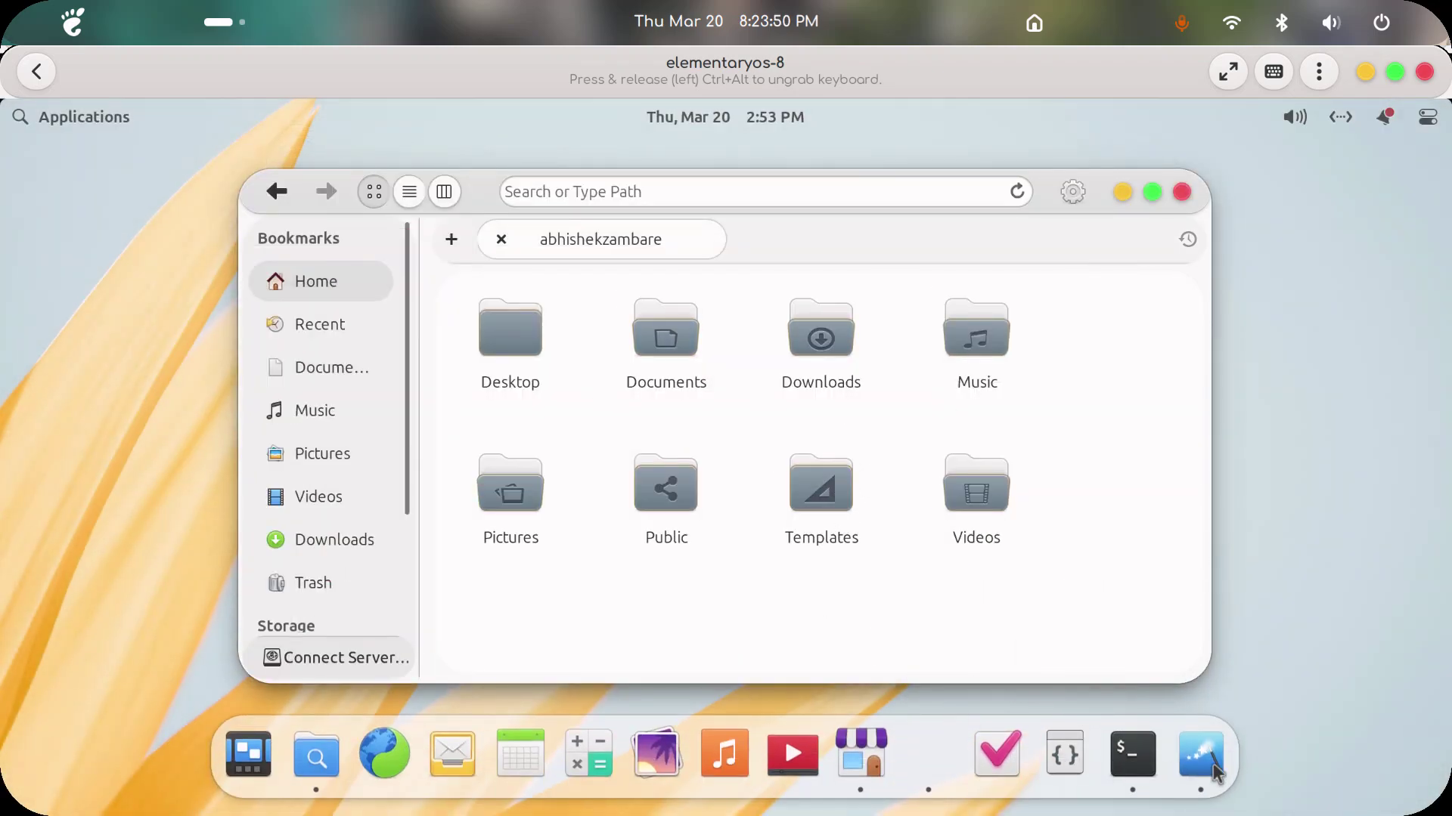
click(1212, 770)
click(1032, 348)
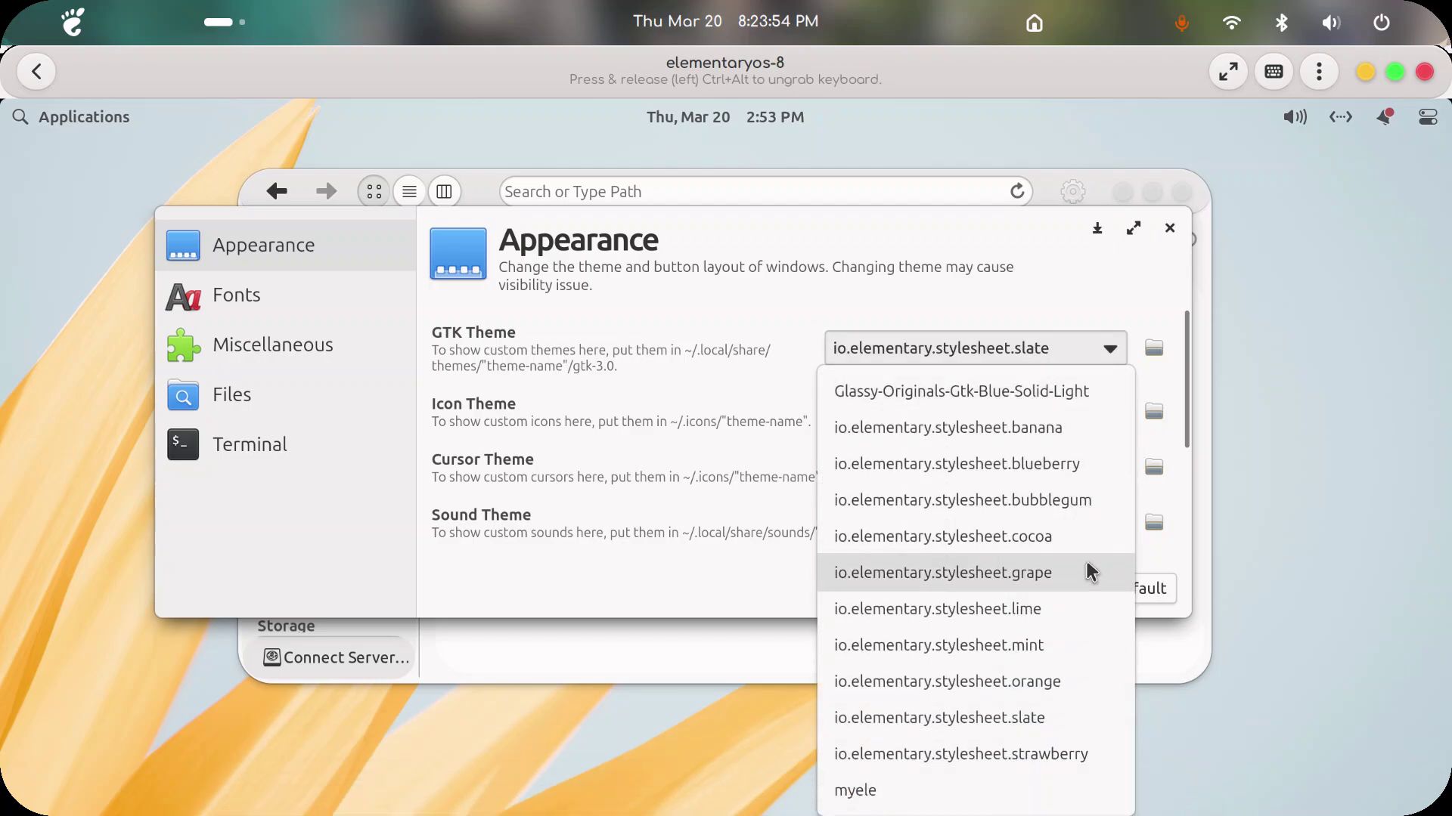
Step: Choose io.elementary.stylesheet.grape as GTK theme and elementosh-Grape as icon theme
click(1036, 584)
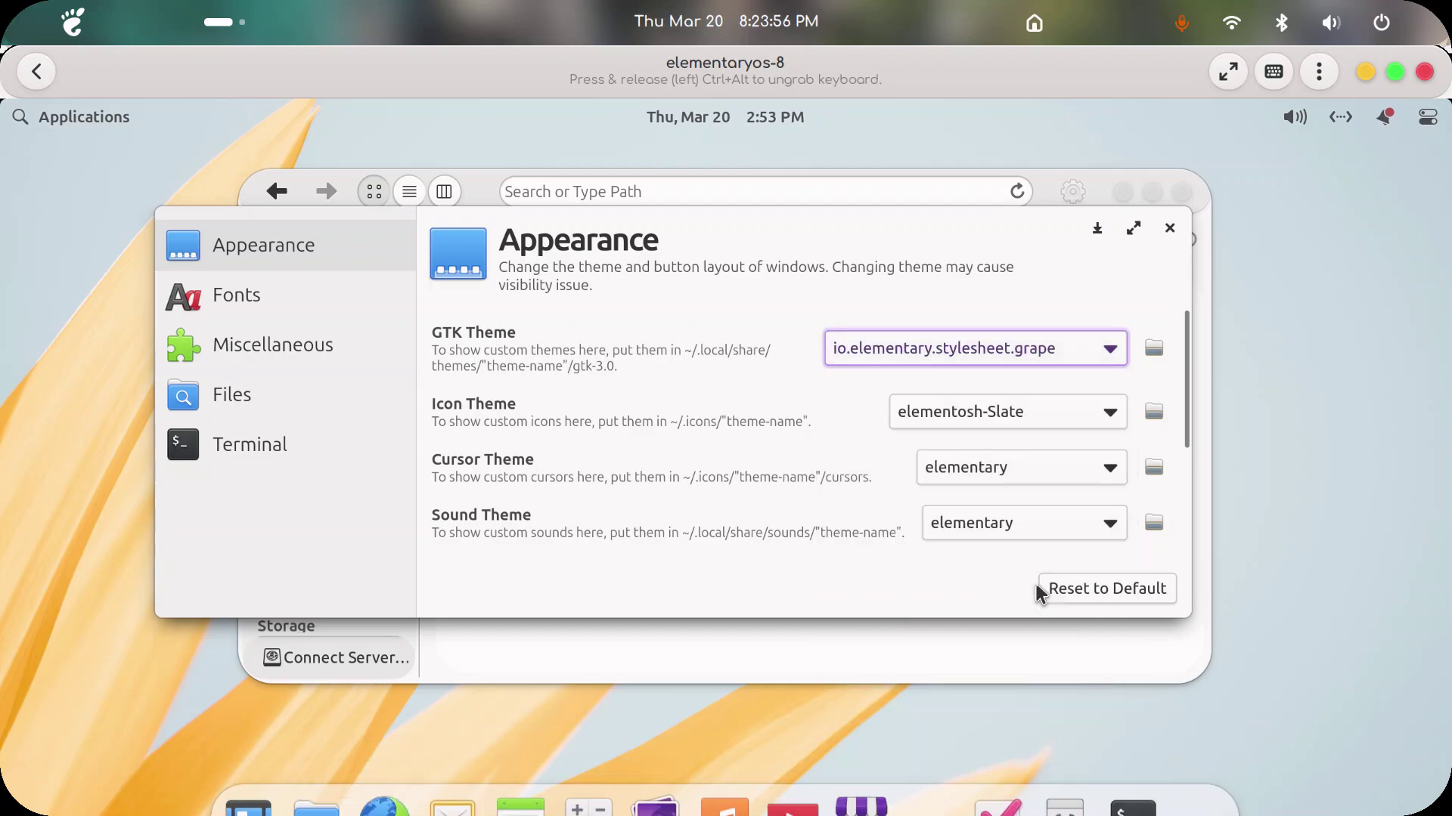
click(1024, 409)
click(1023, 737)
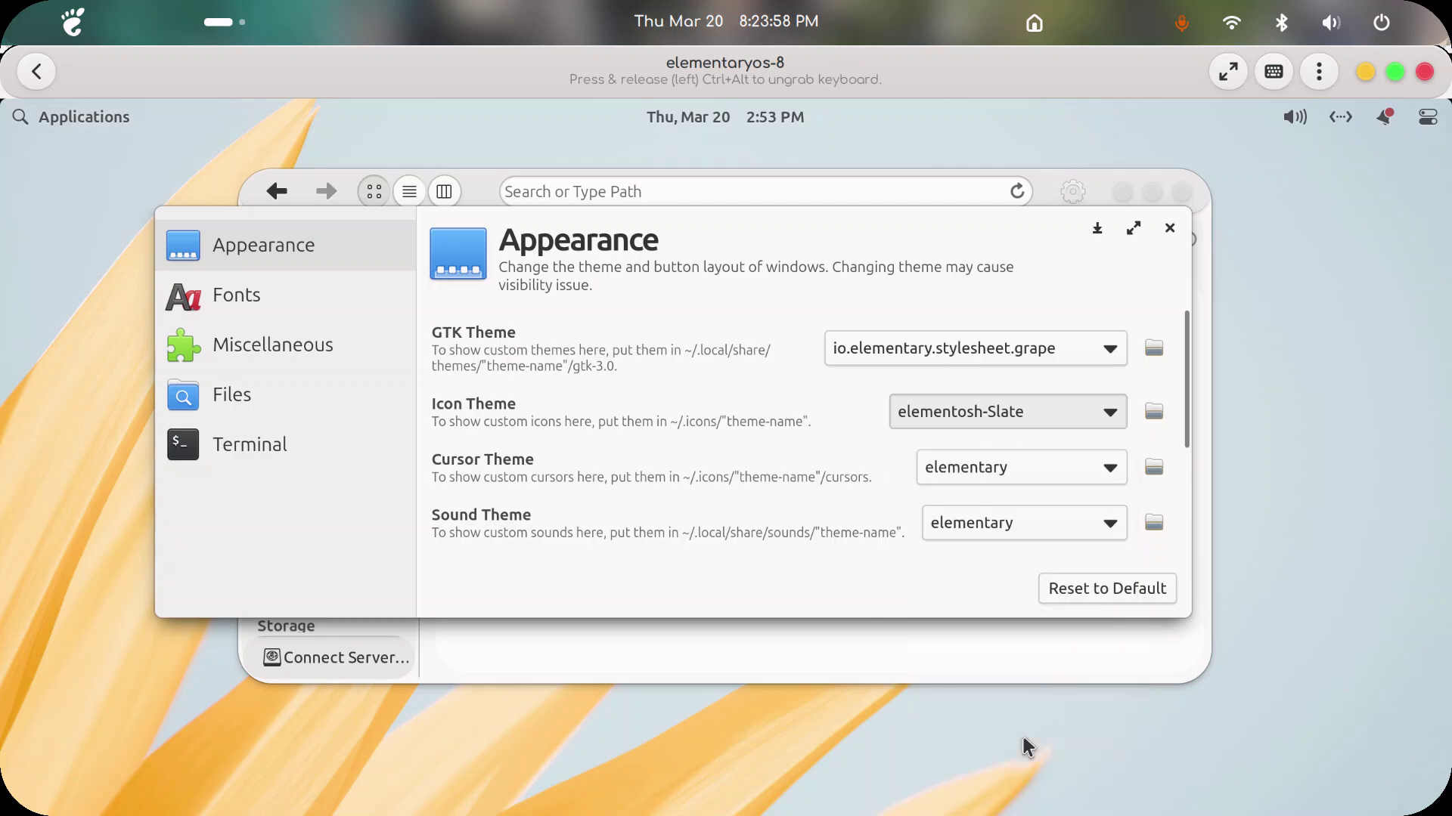
click(1097, 227)
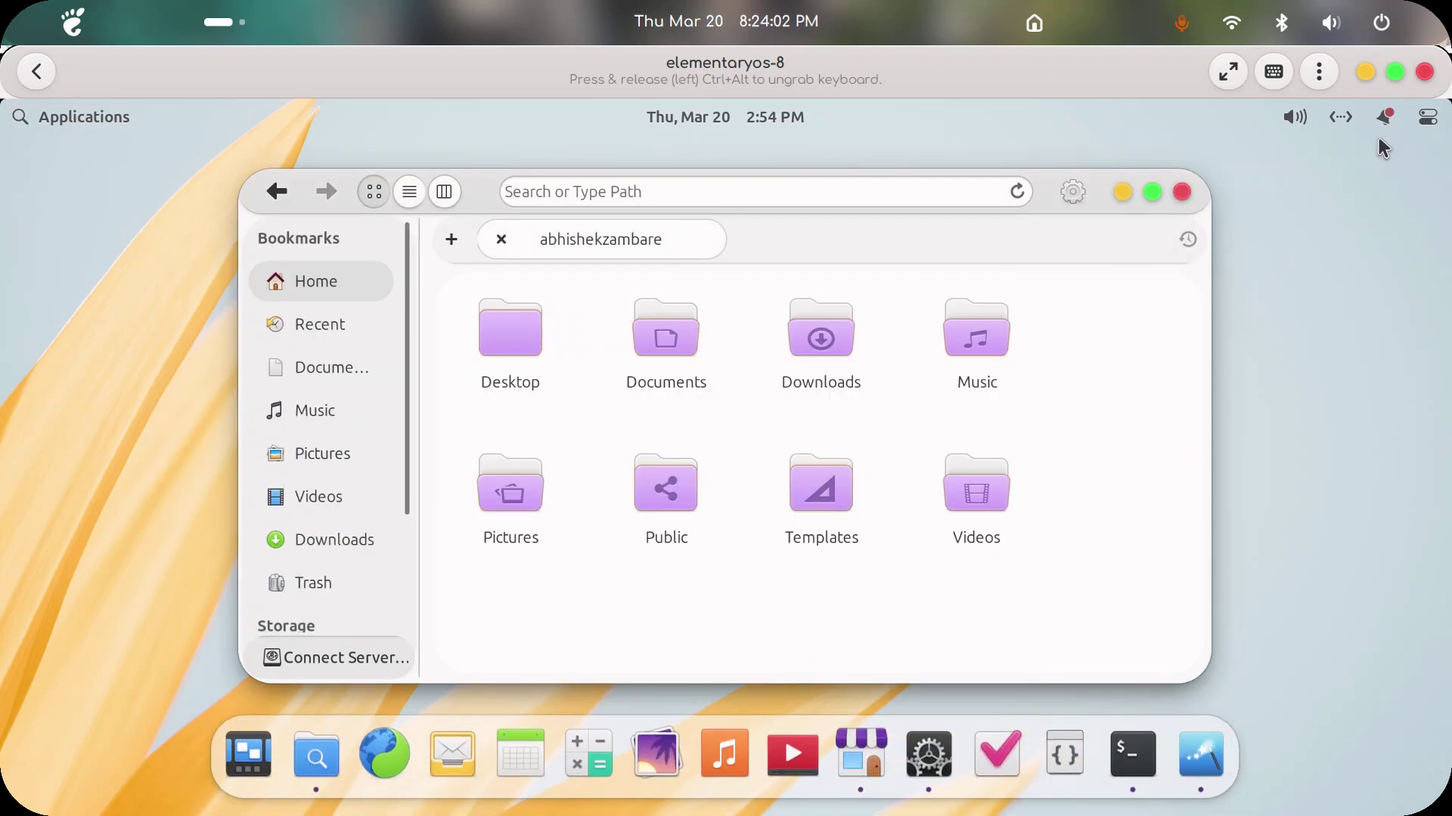
Step: Preview the purple-styled quick settings and panel indicator menus
click(1431, 123)
mouse_move(1356, 115)
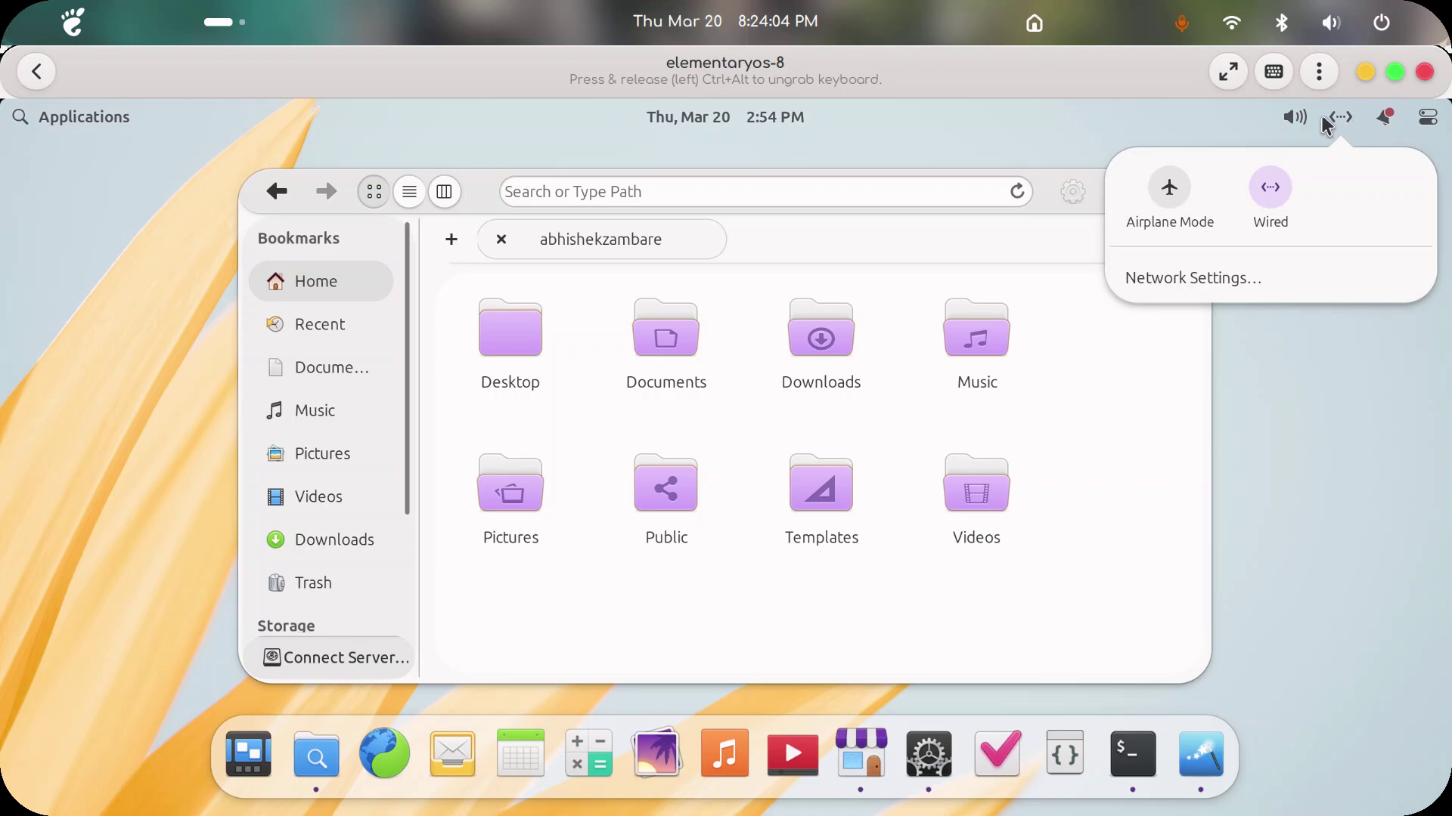
mouse_move(1277, 121)
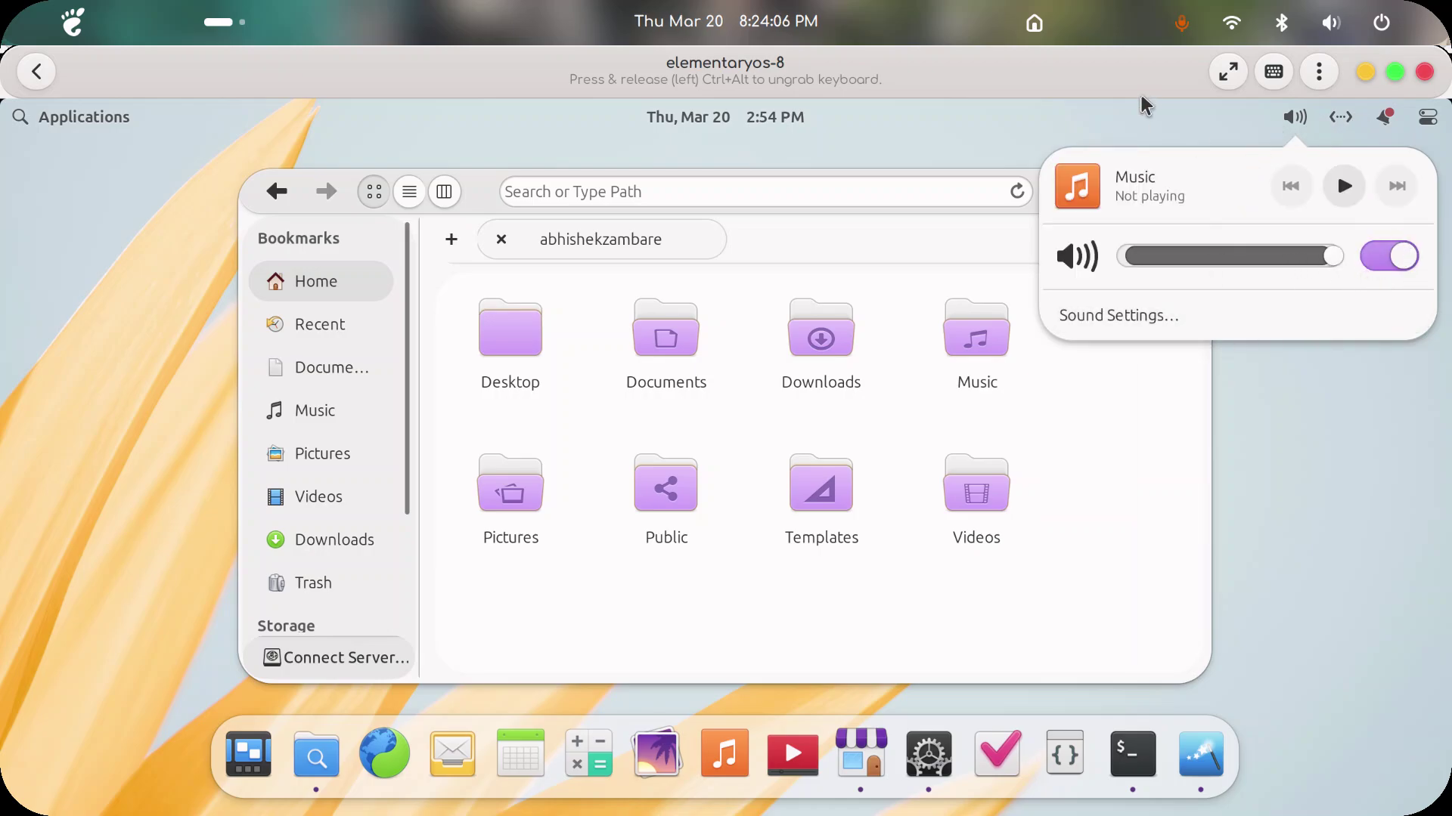
mouse_move(756, 117)
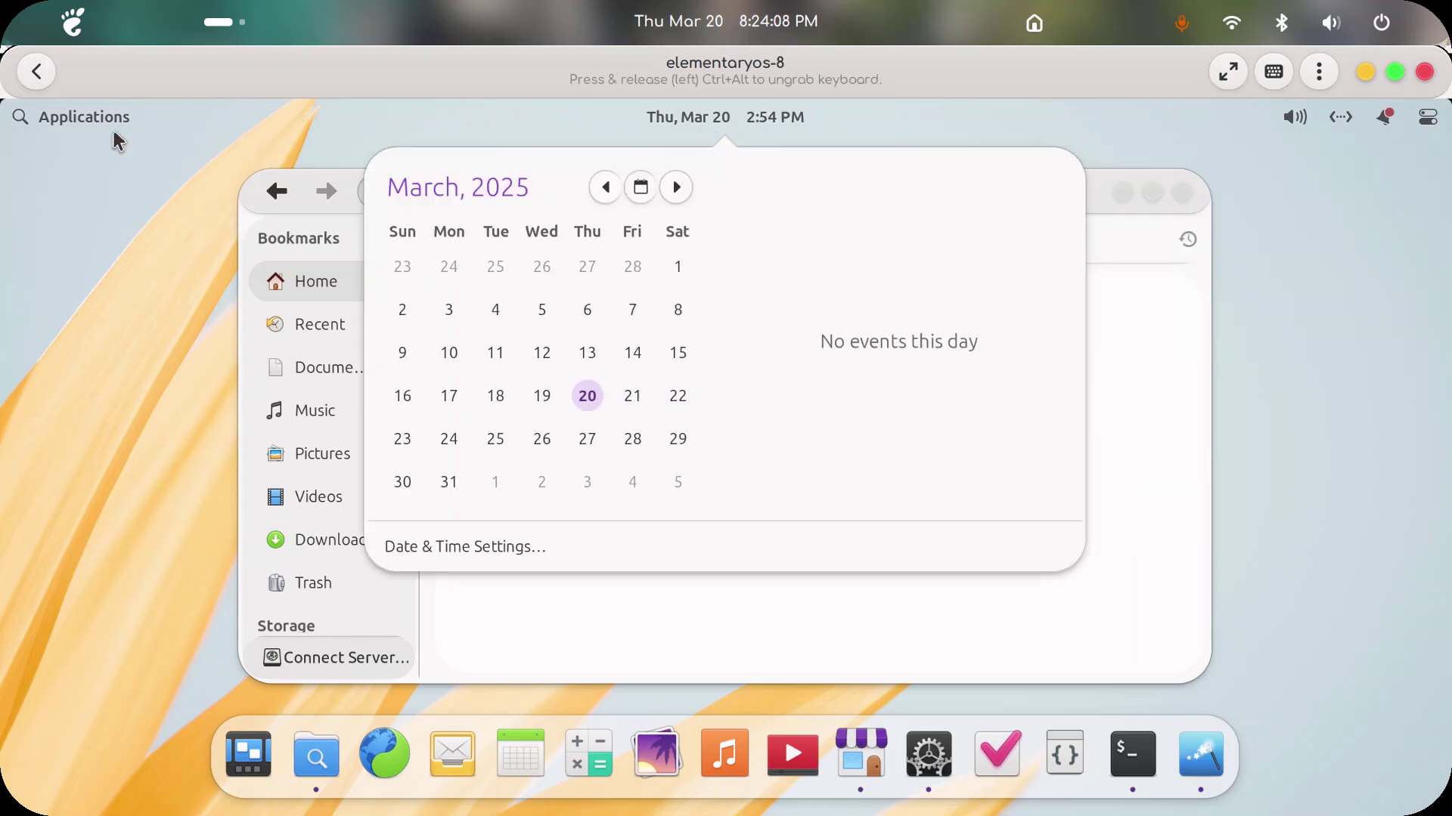
Step: Set GTK theme io.elementary.stylesheet.lime and icon theme elementosh-Lime
mouse_move(1436, 119)
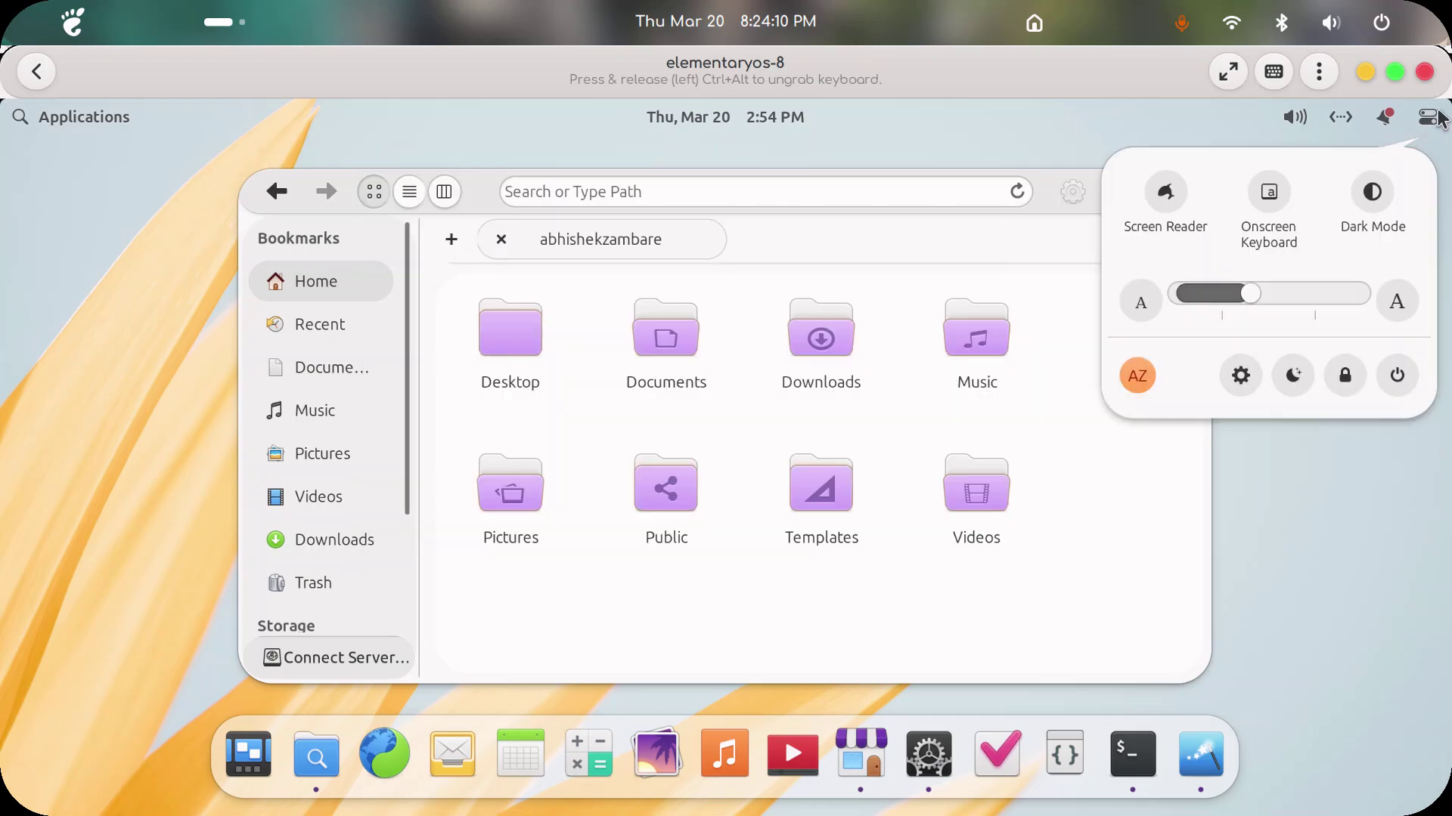
click(1200, 752)
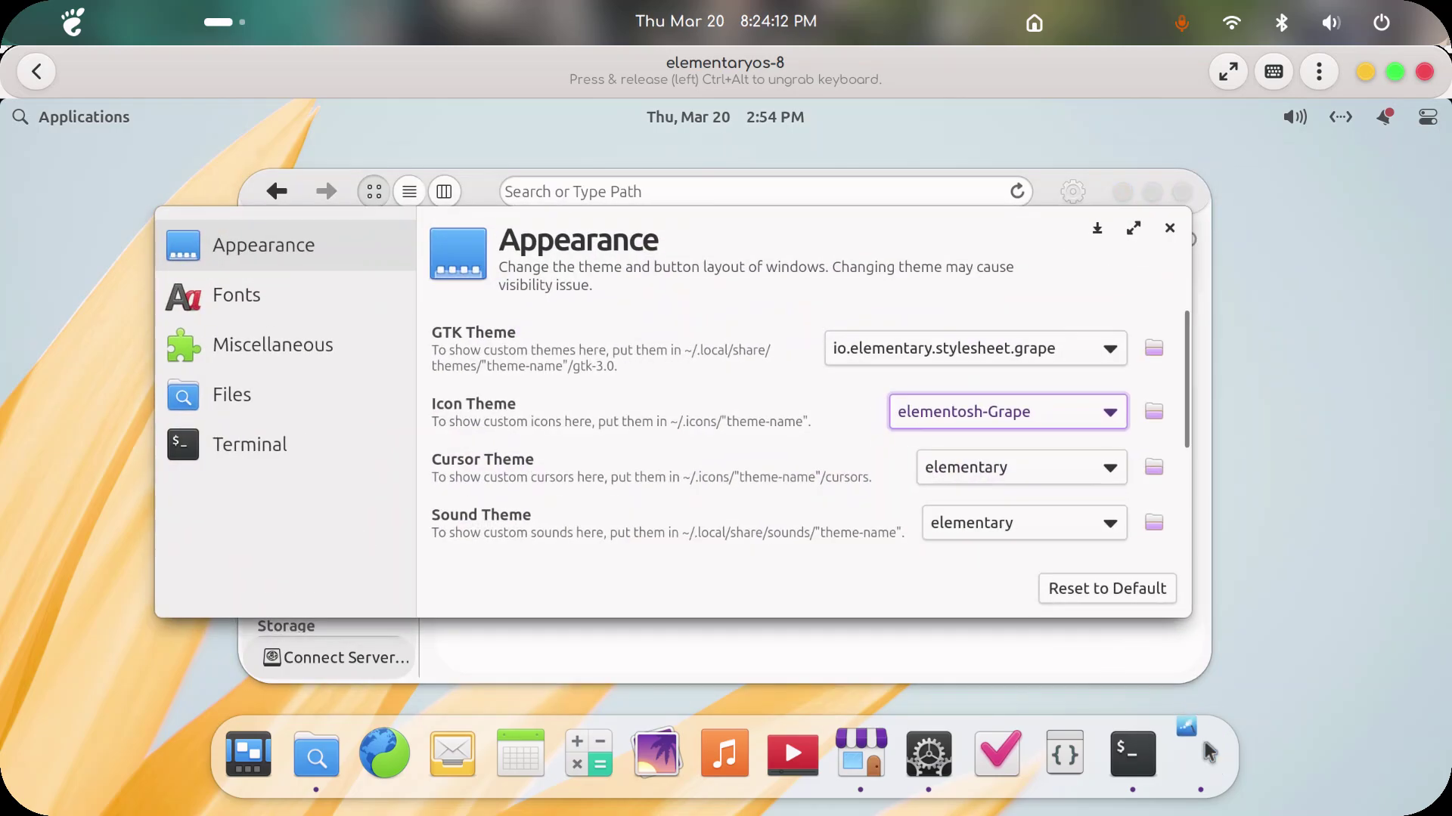
click(1170, 228)
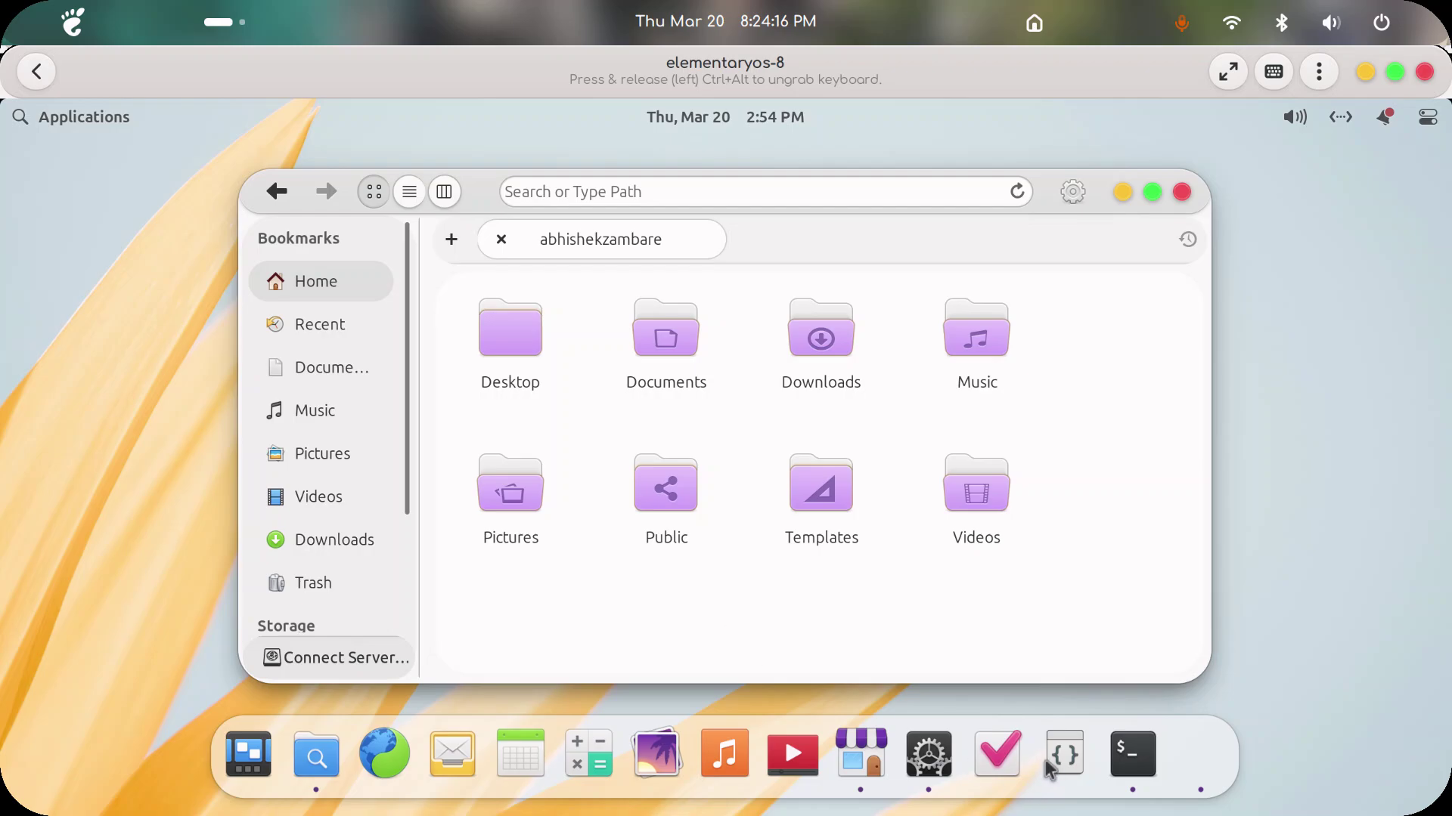
click(1191, 755)
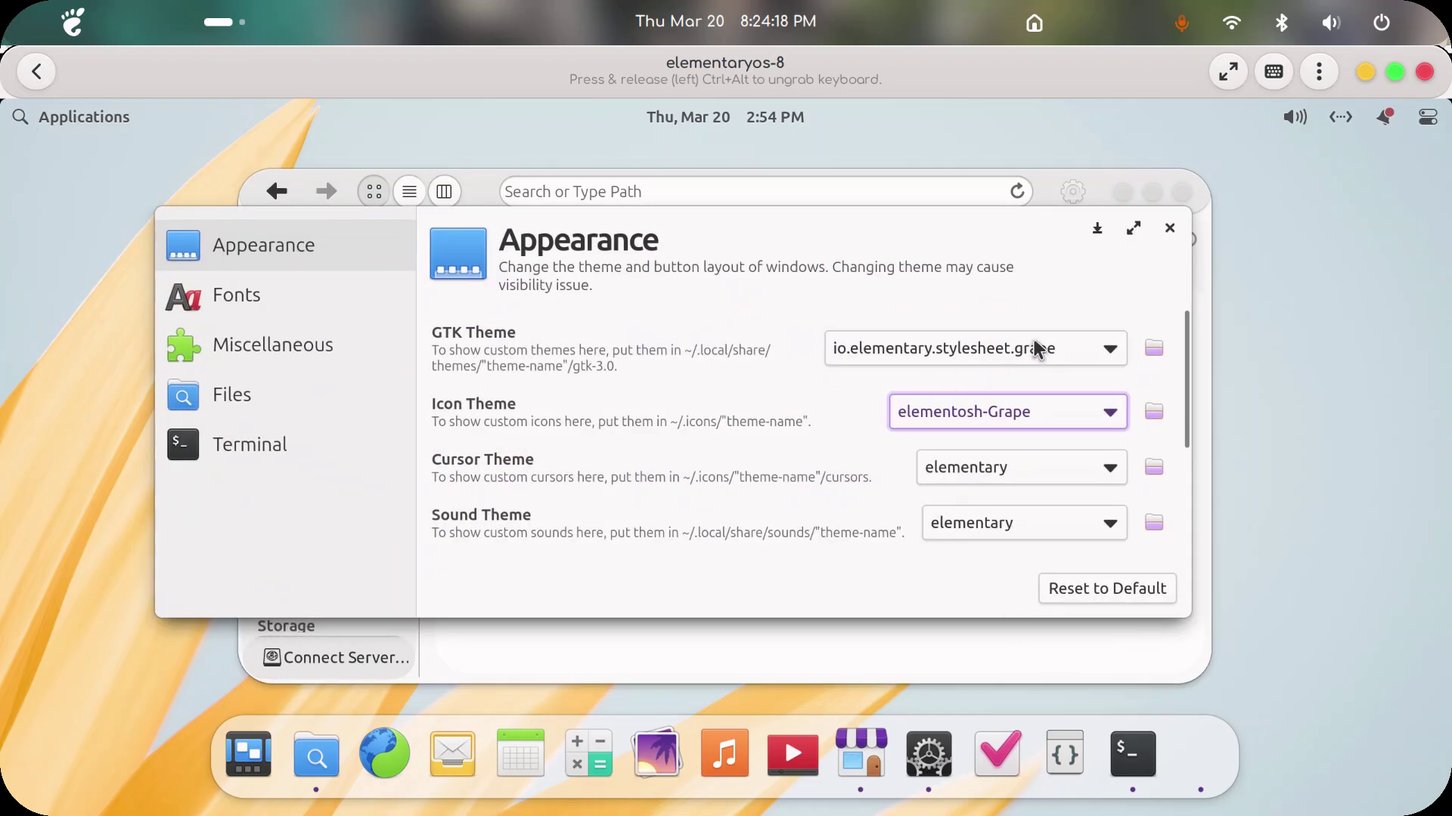
click(1038, 348)
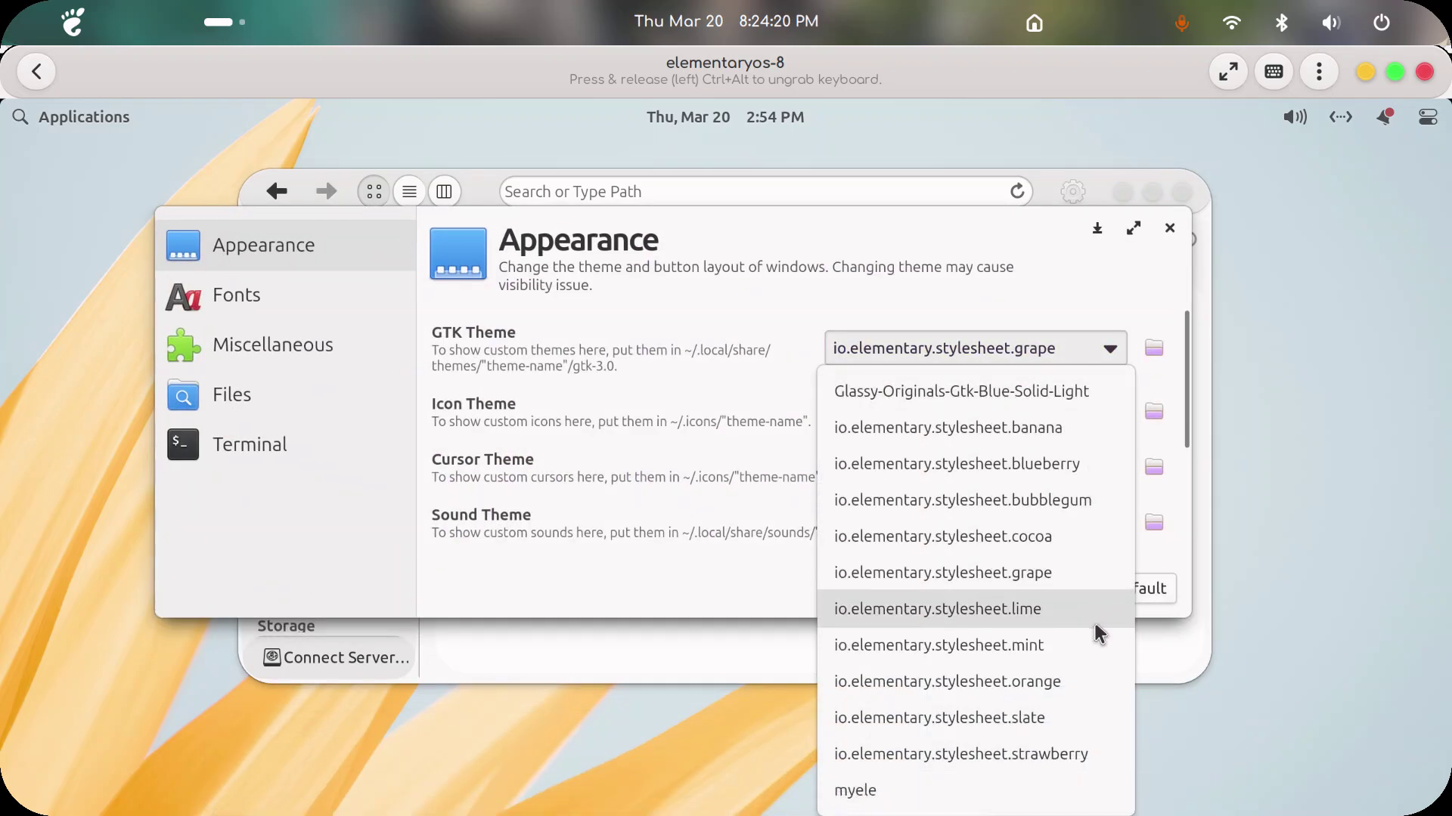
click(1069, 609)
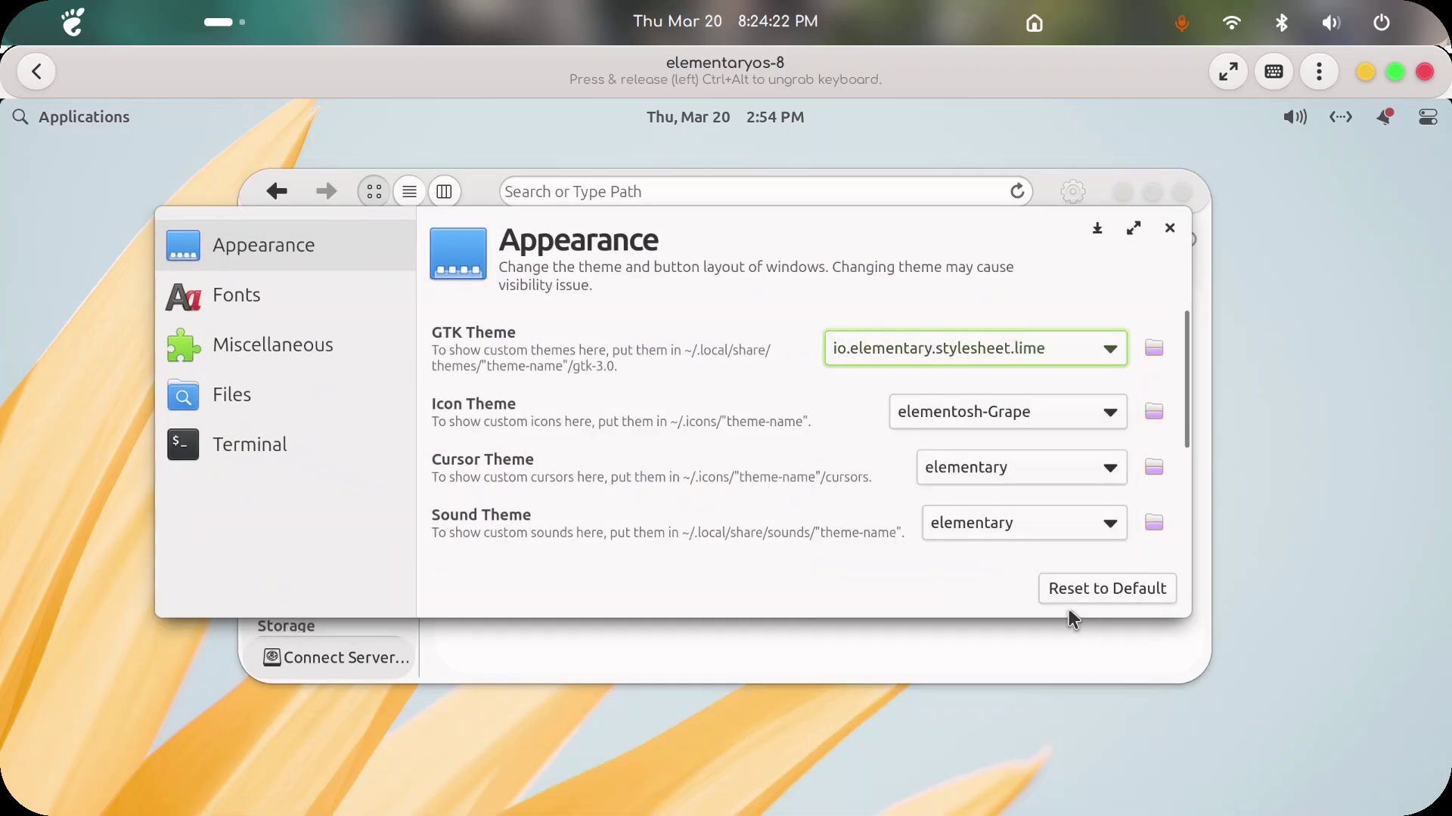
click(1035, 408)
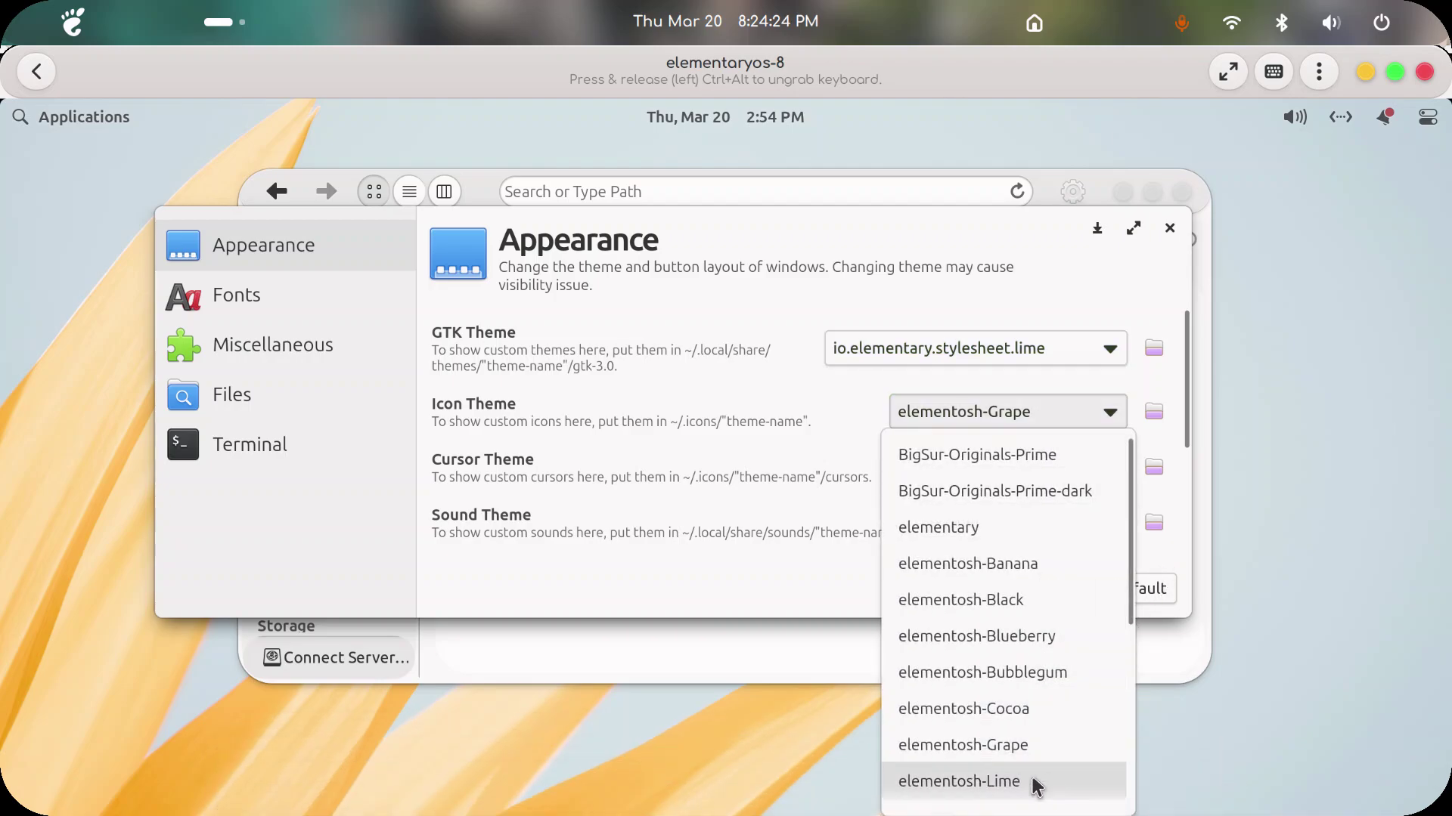
click(1032, 781)
click(1095, 229)
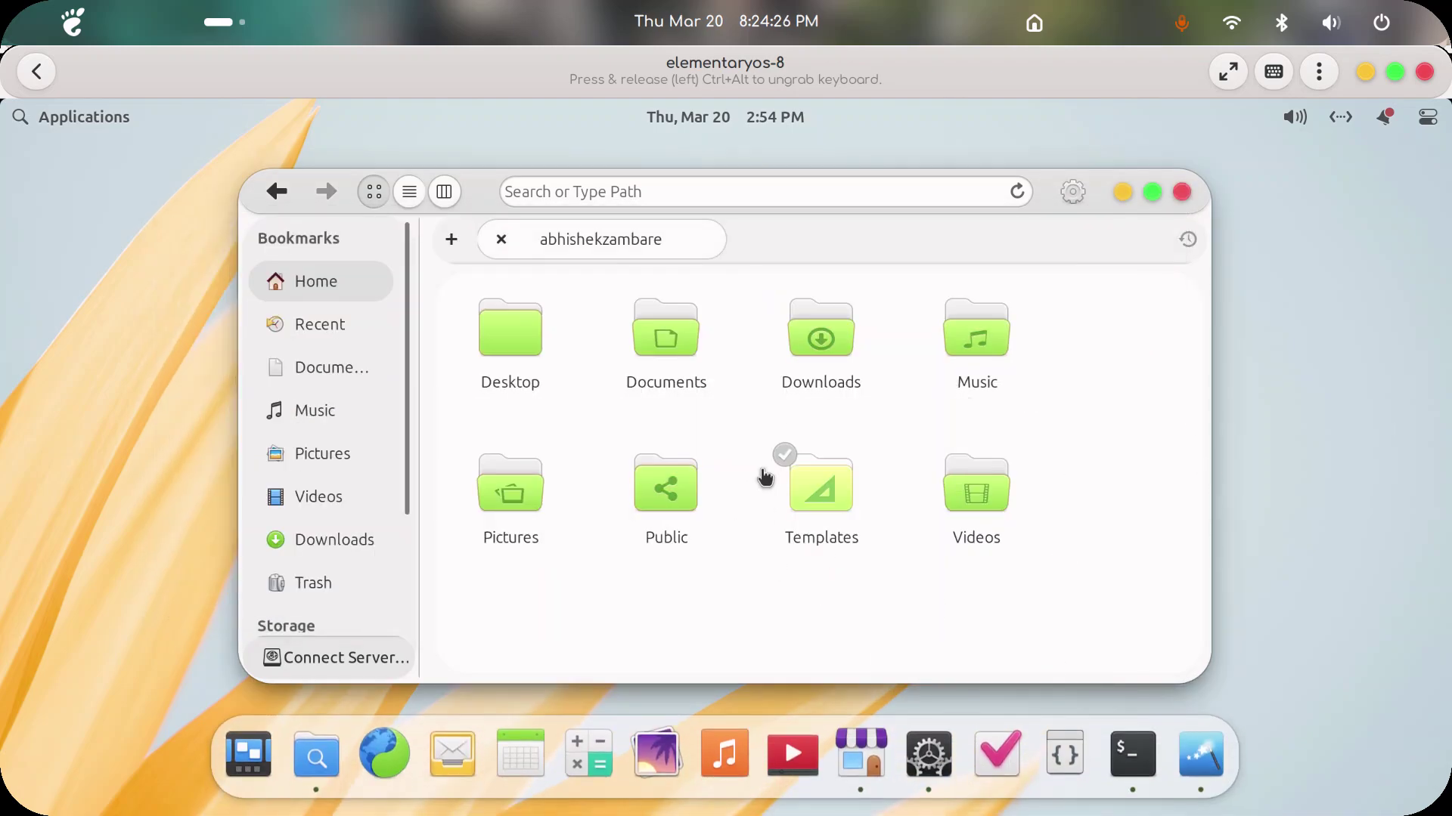
Step: Preview the green-styled quick settings and applications launcher
click(1427, 118)
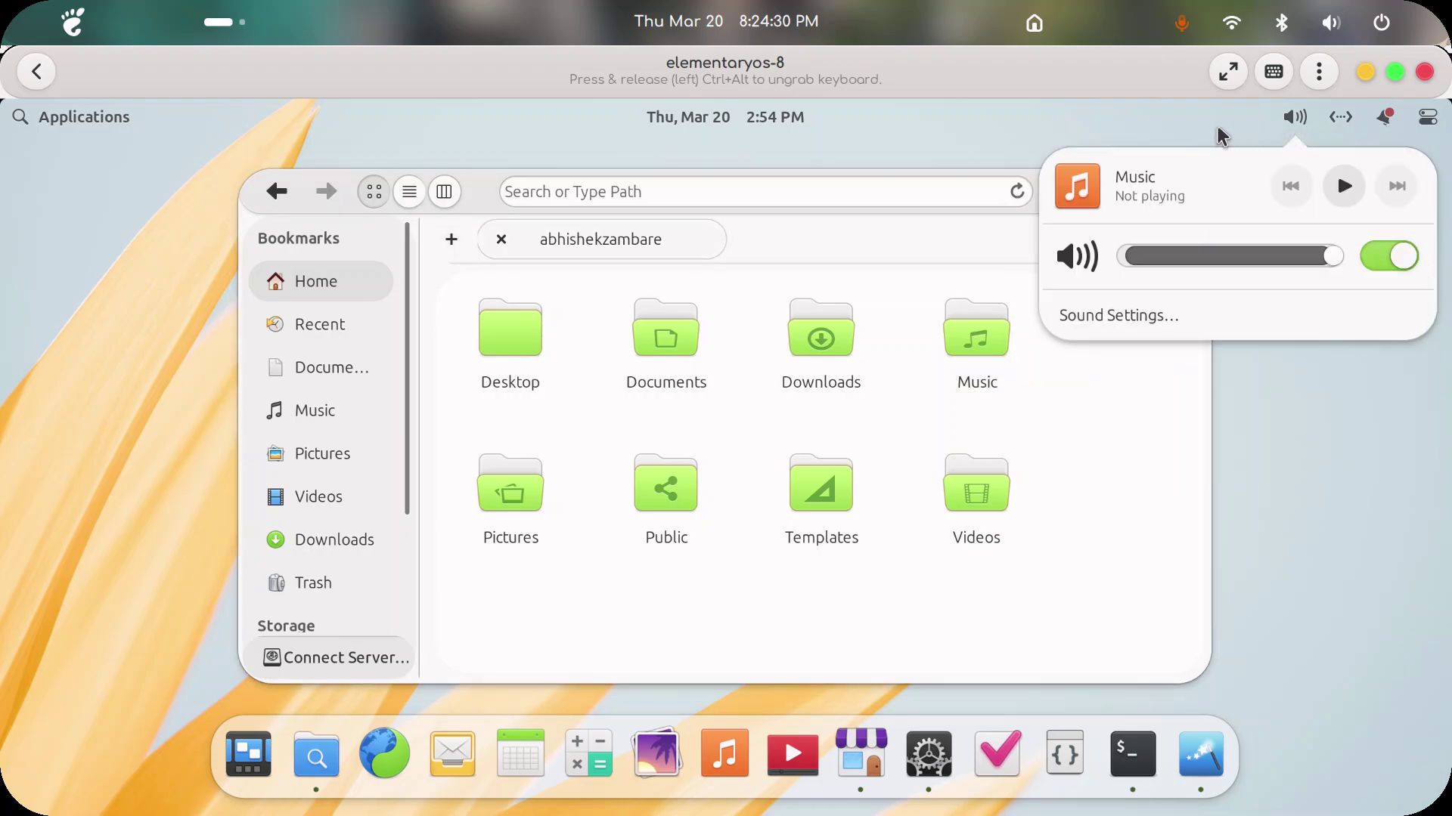
mouse_move(75, 120)
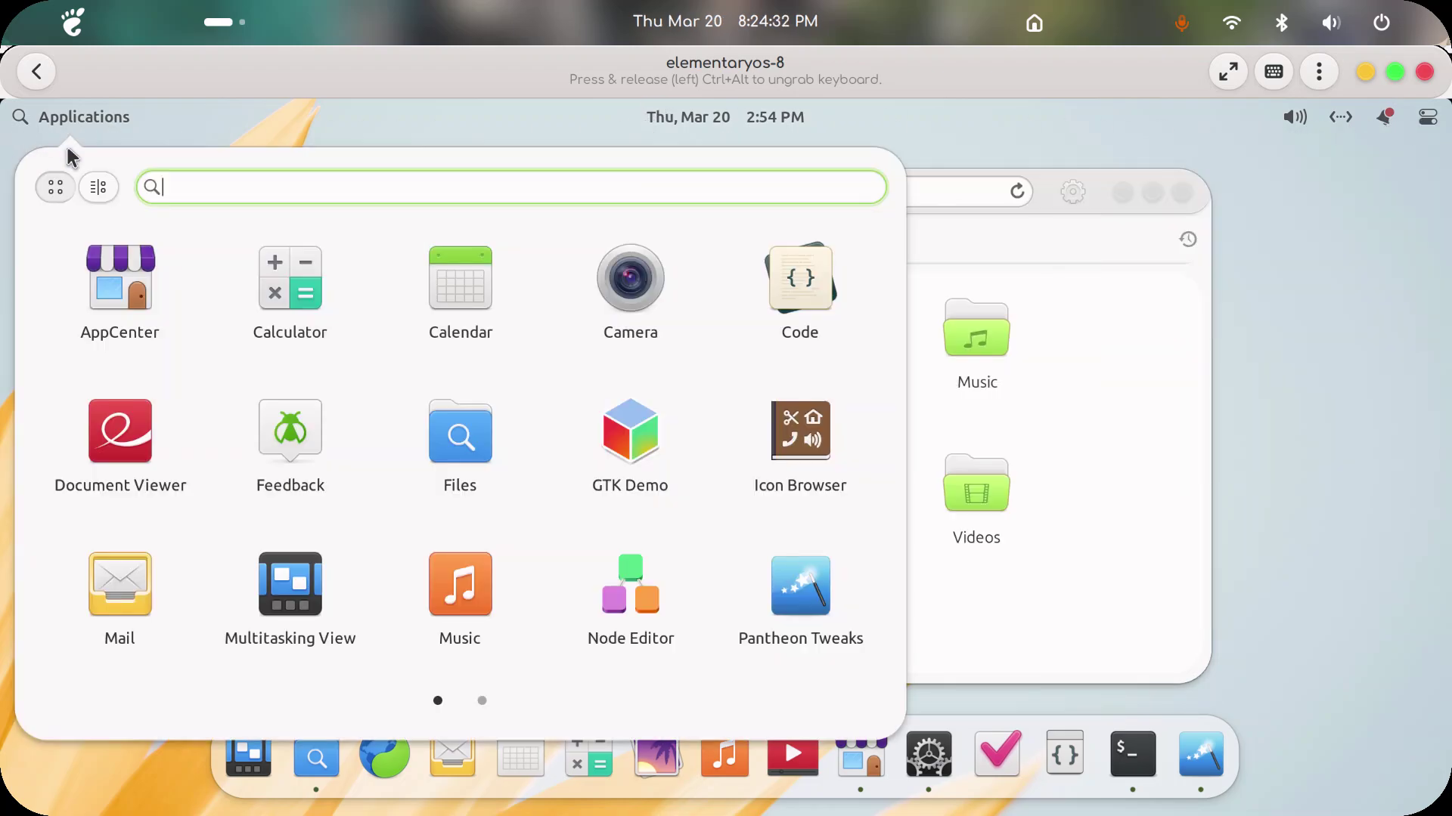
click(1104, 556)
click(1198, 759)
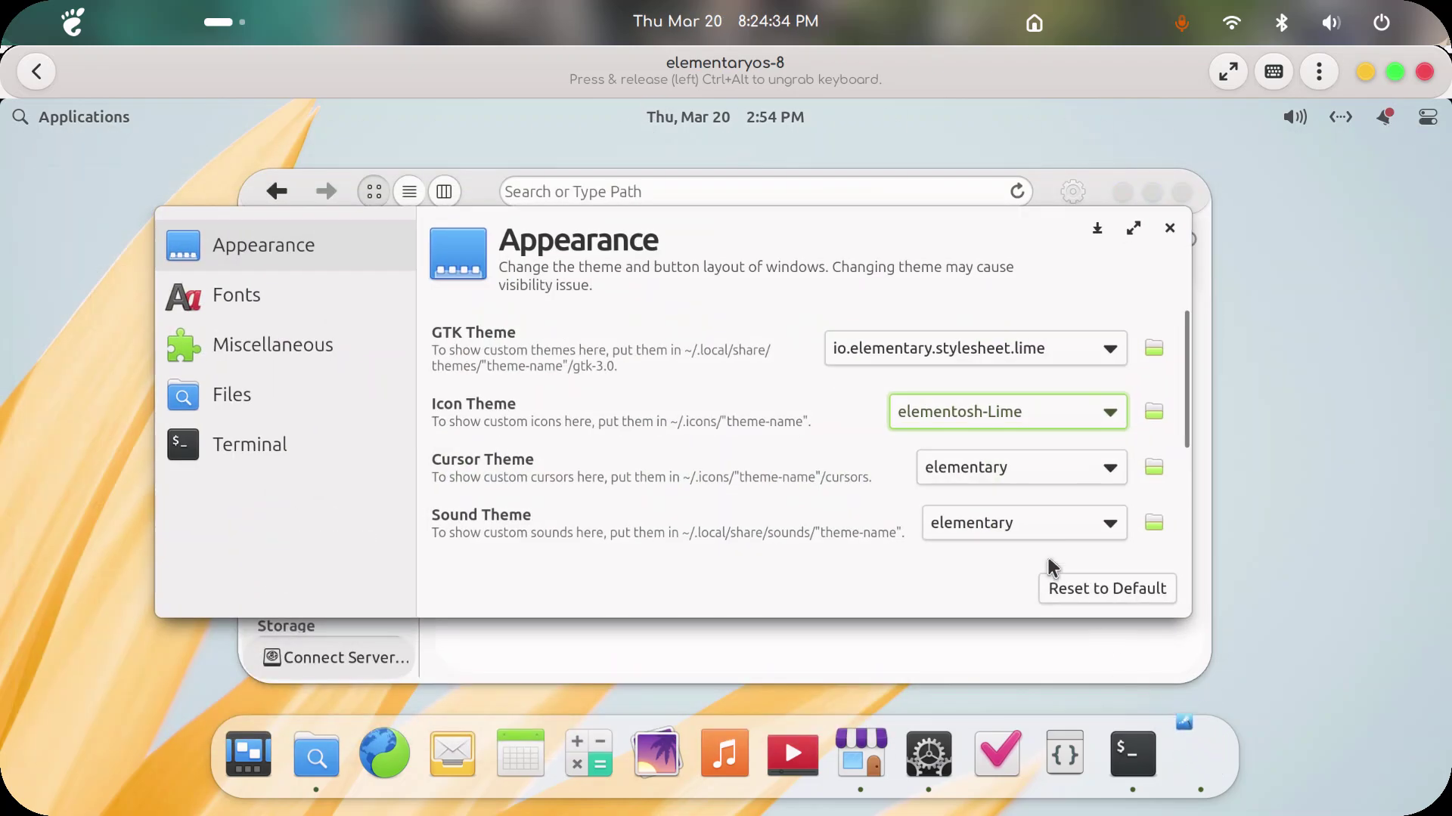
Step: Apply the io.elementary.stylesheet.mint theme and elementosh-Mint icons, preview Files, then restore Tweaks
click(1009, 351)
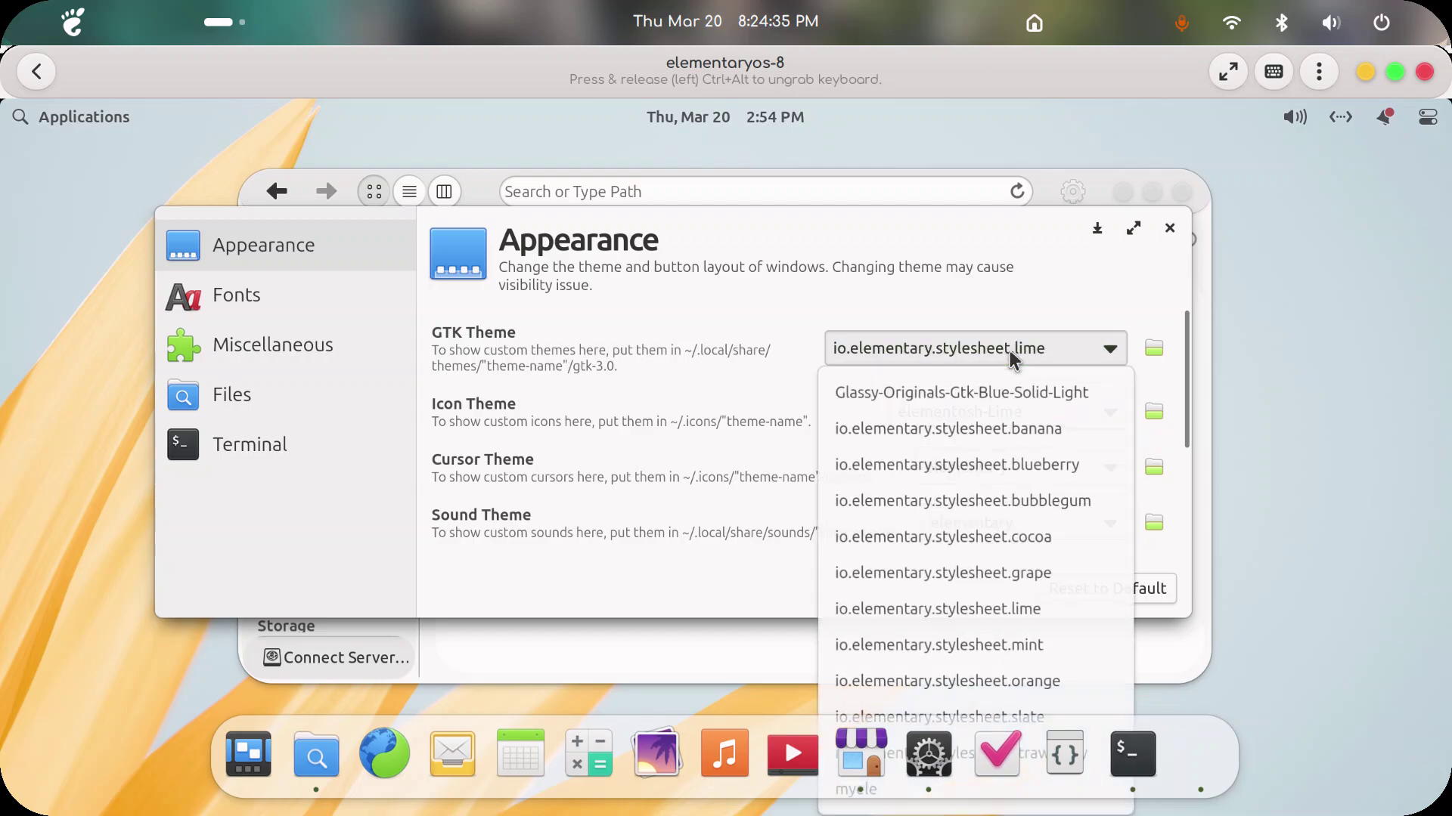
click(1055, 641)
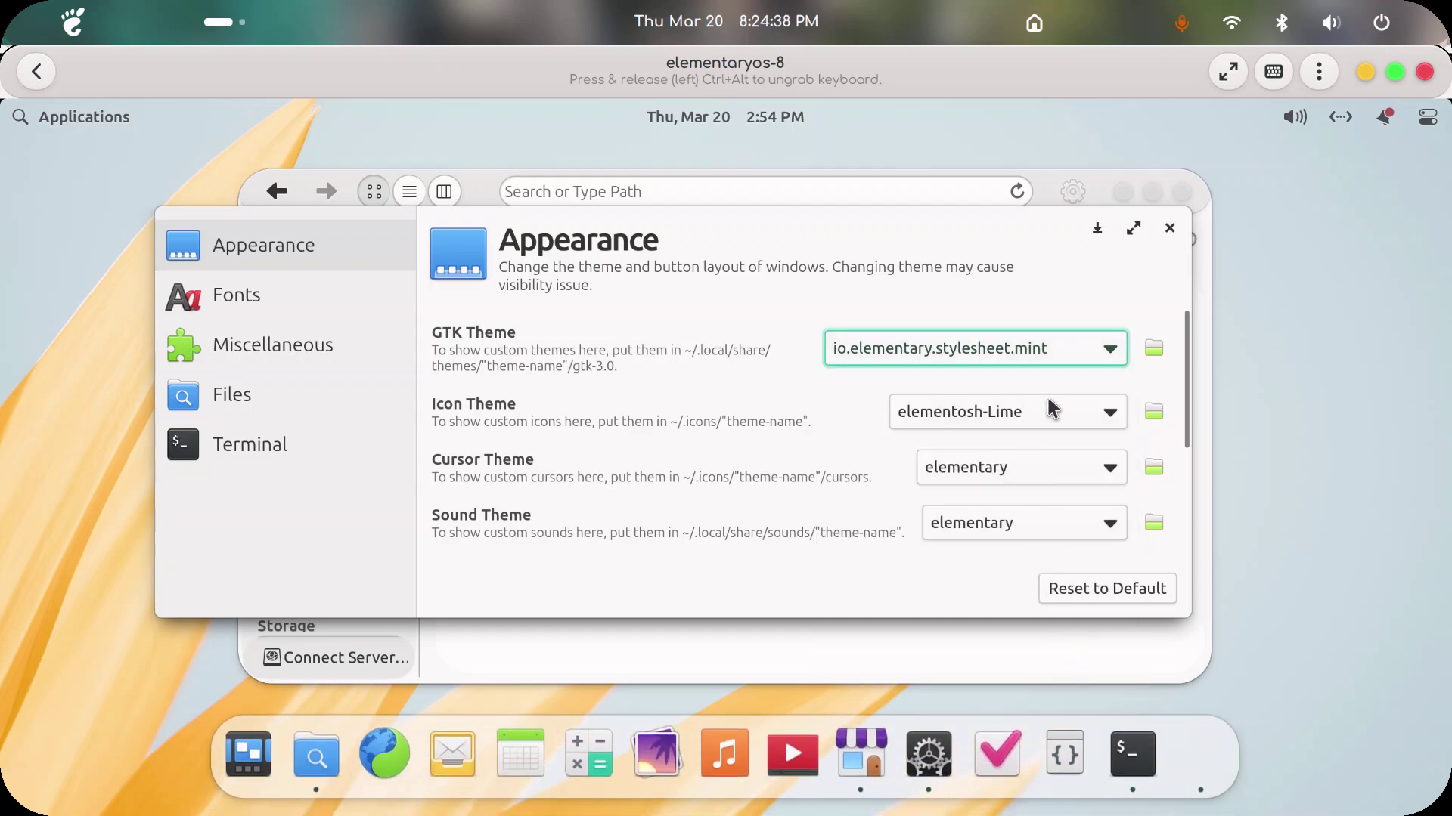
click(1059, 416)
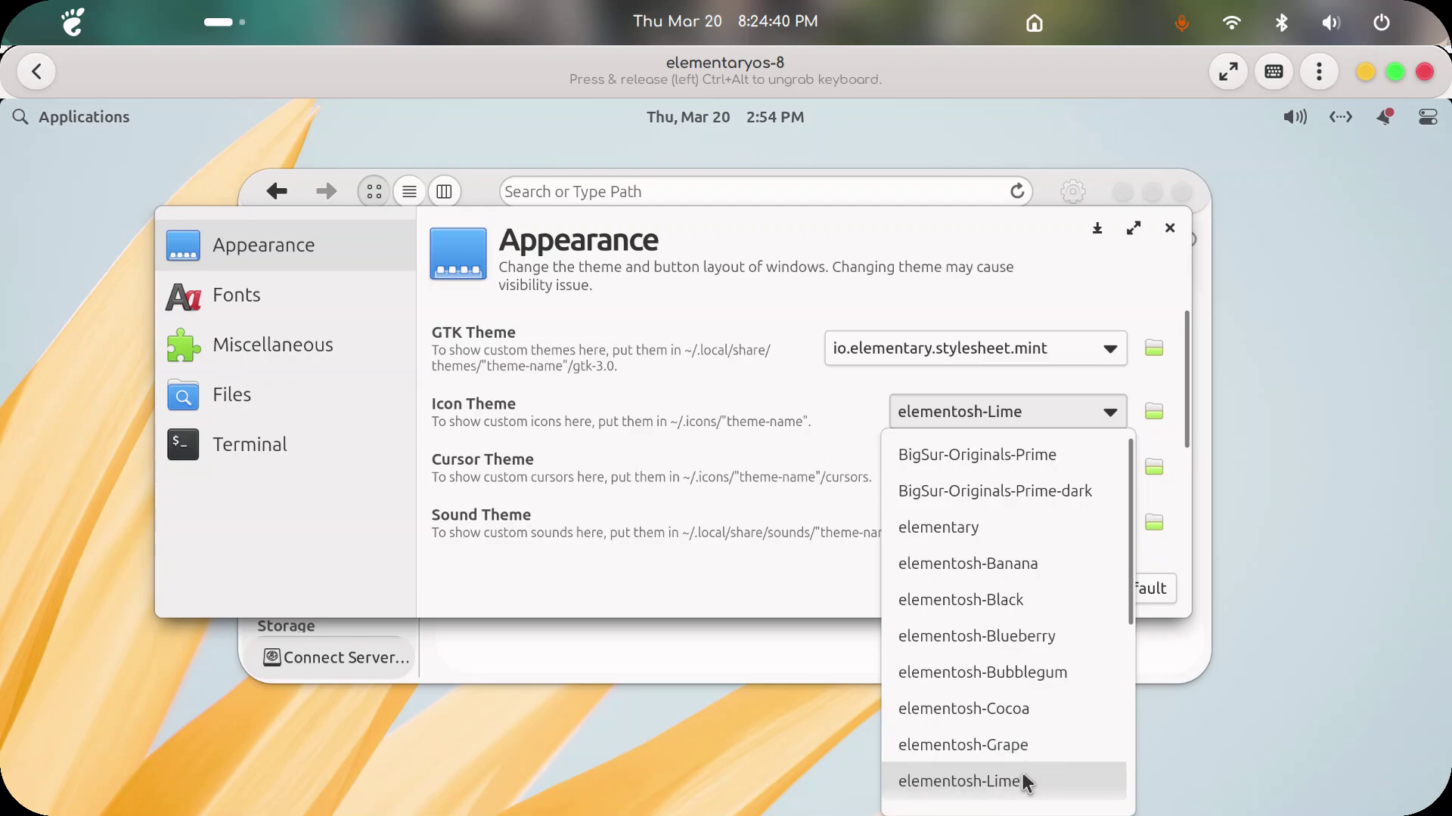
scroll(1023, 776, down, 1)
click(1022, 768)
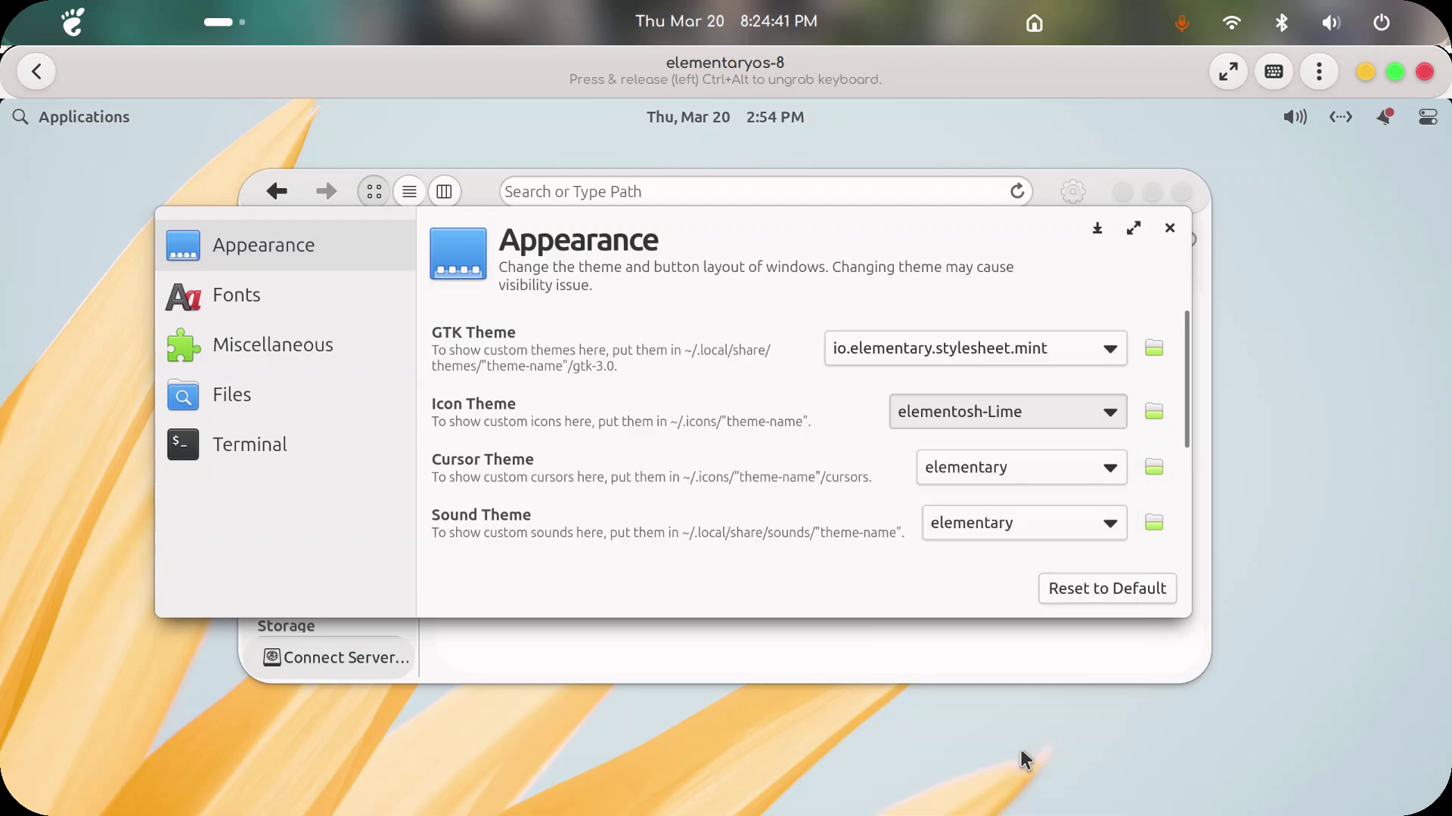
click(1097, 229)
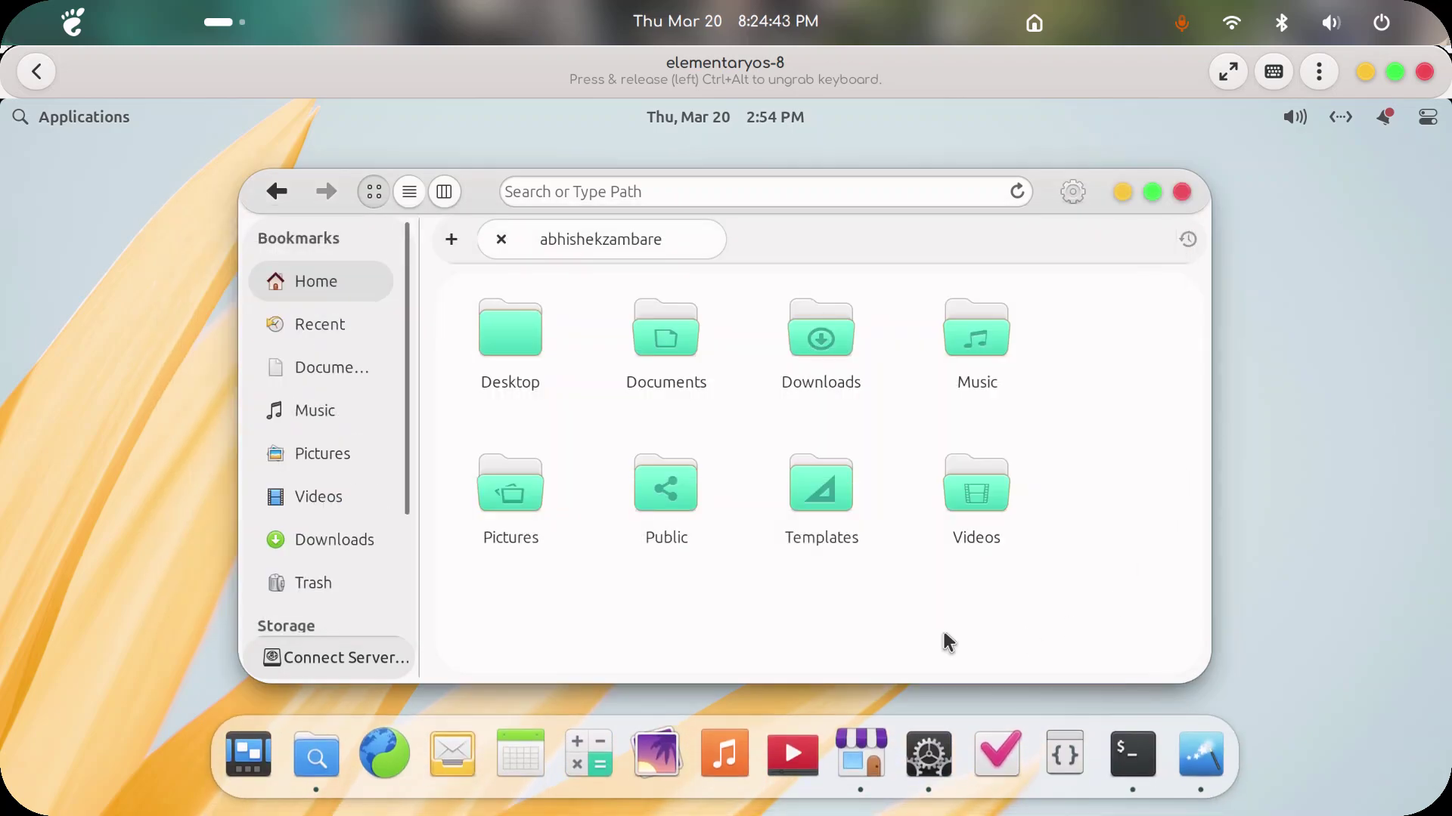
click(1201, 760)
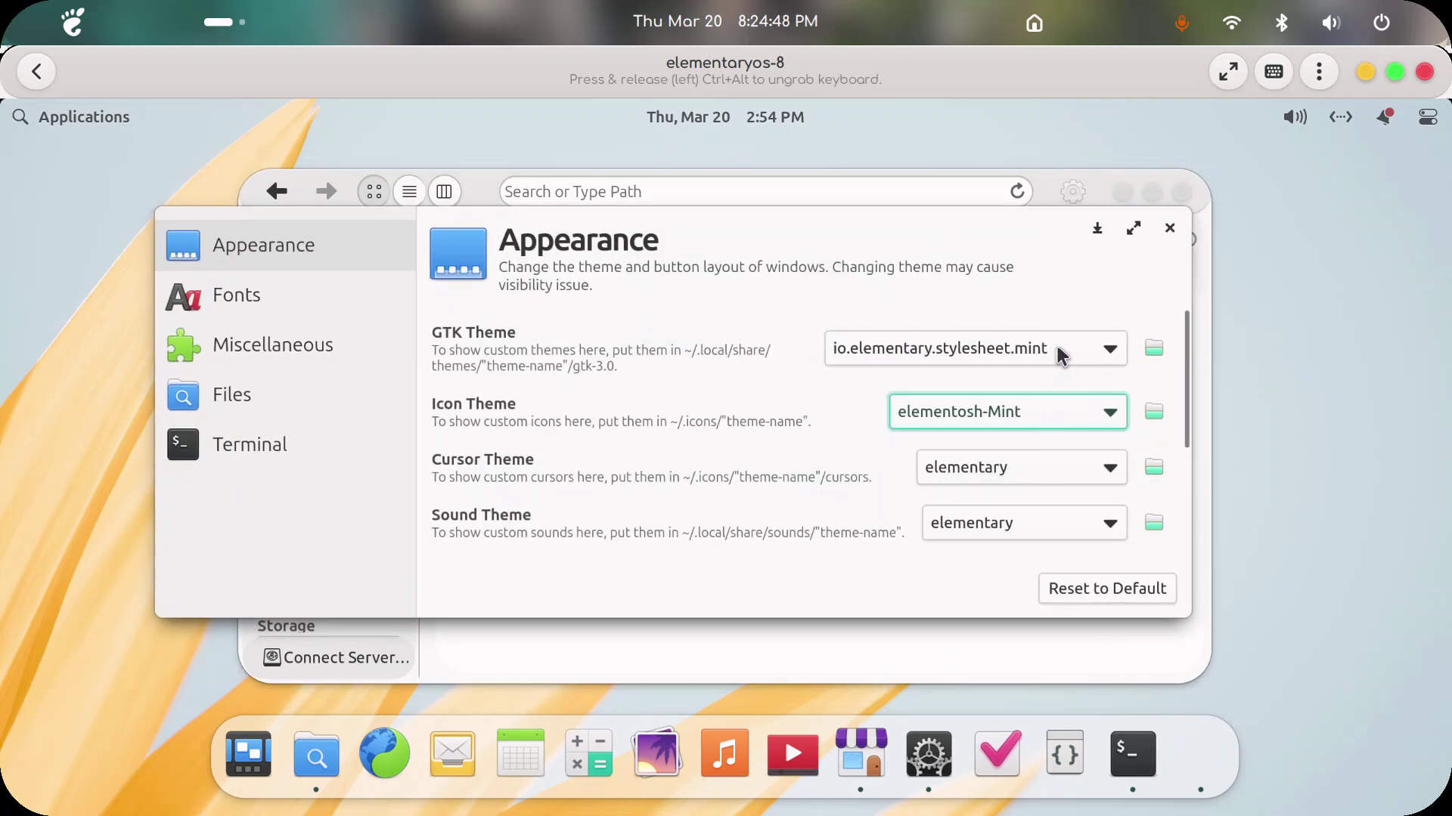
Step: Set the GTK theme to io.elementary.stylesheet.orange and the icon theme to elementosh-Orange
click(1057, 348)
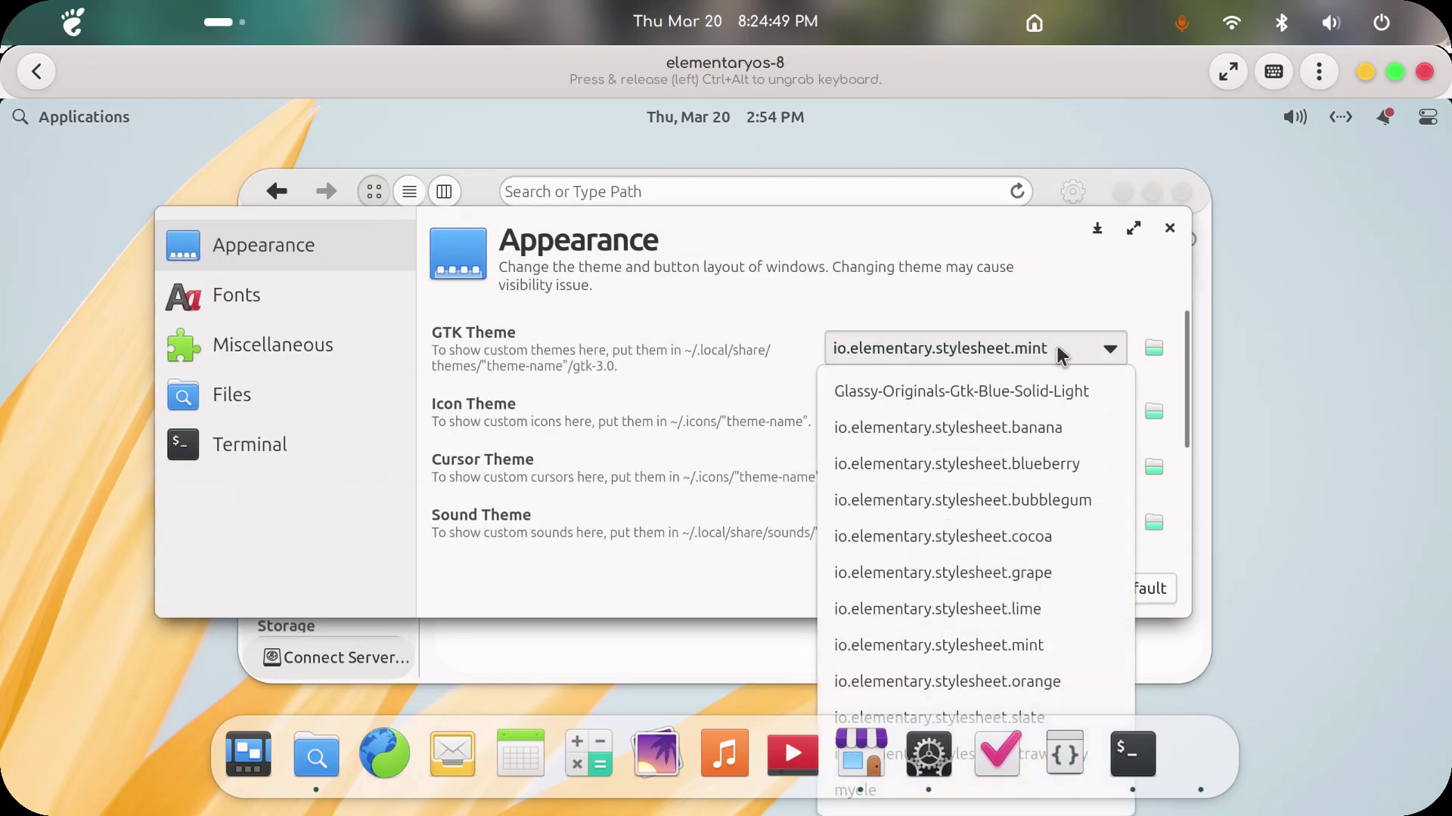
click(1056, 683)
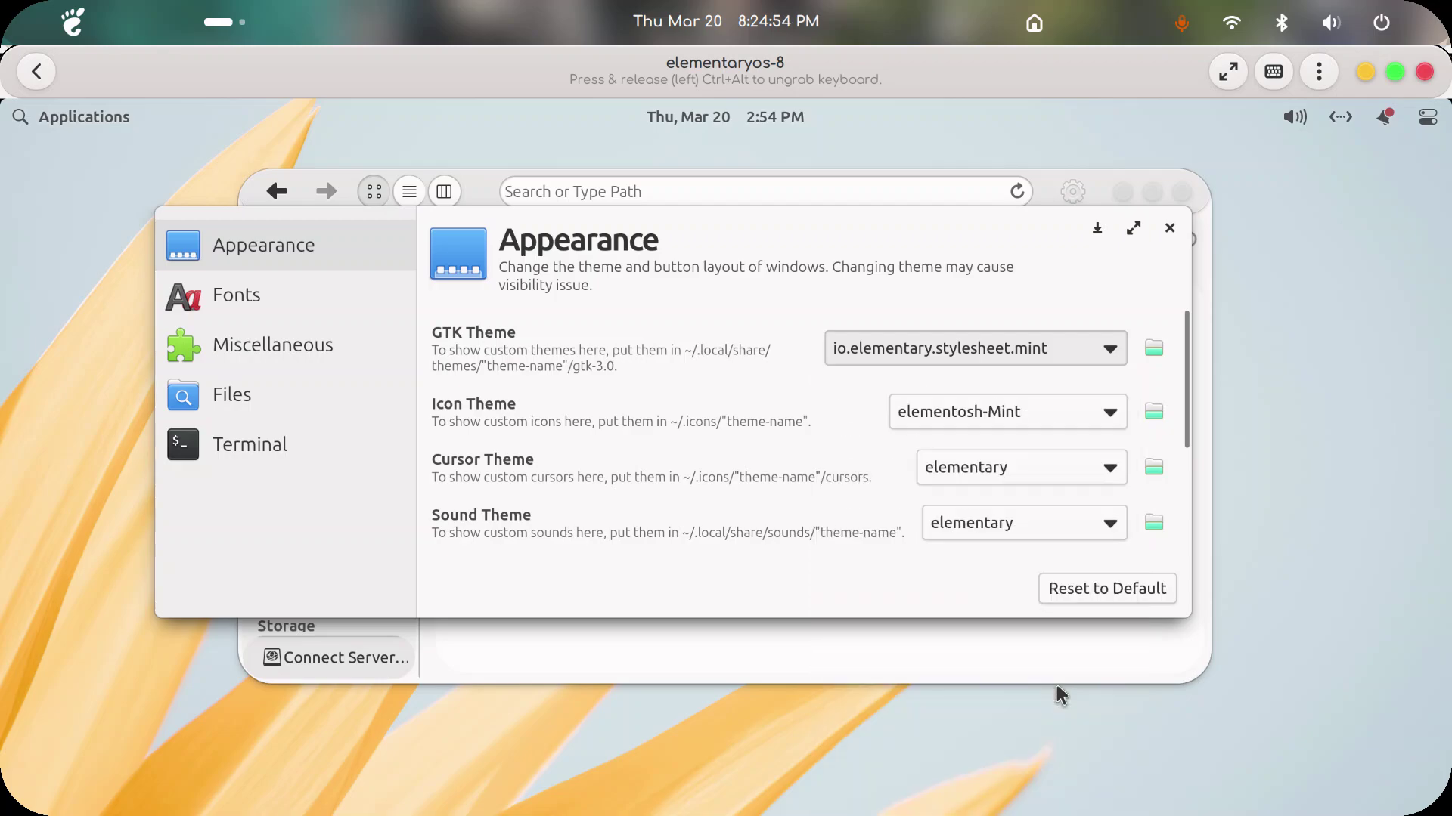
click(1028, 412)
scroll(1058, 759, down, 5)
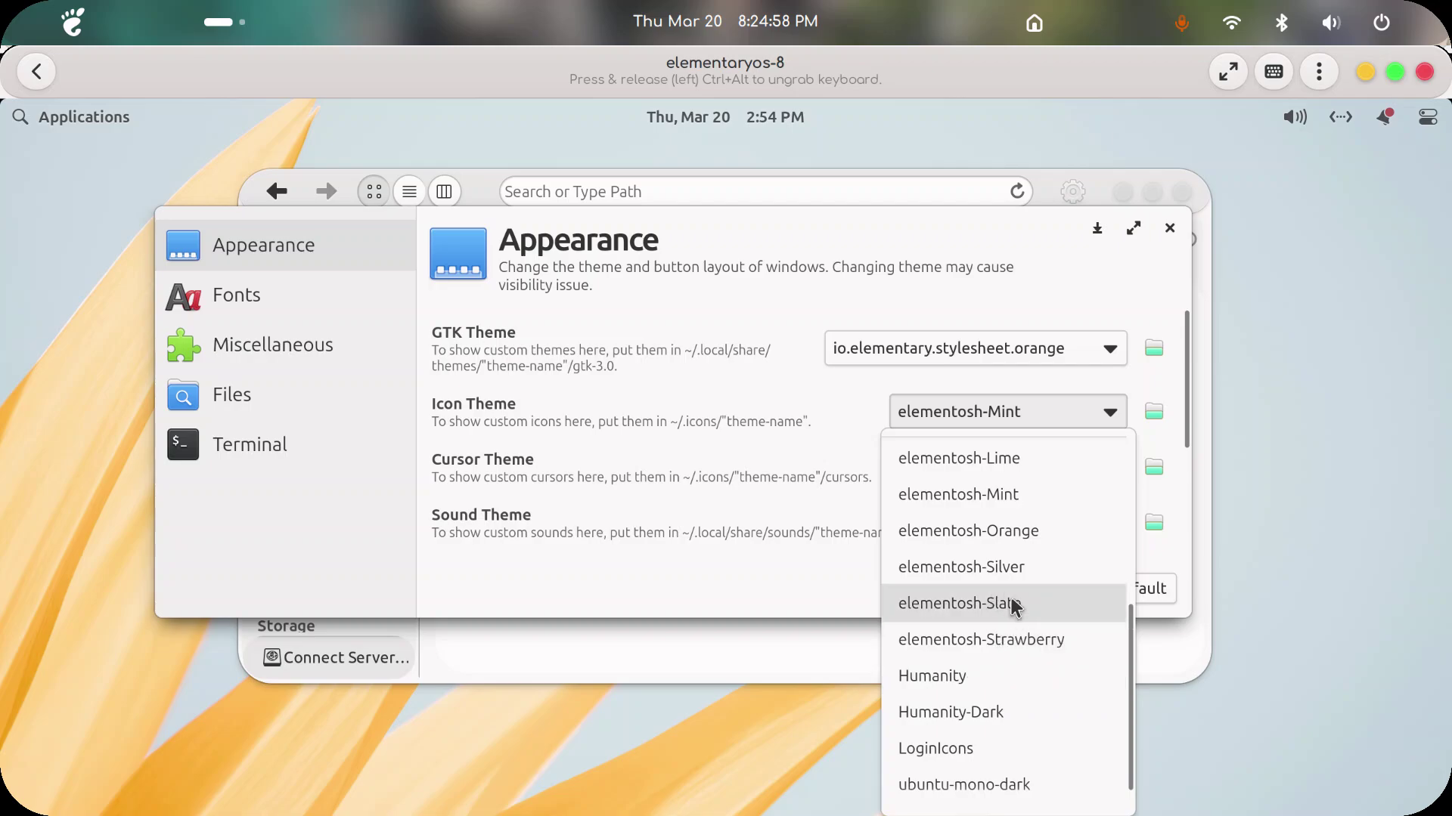
click(1003, 529)
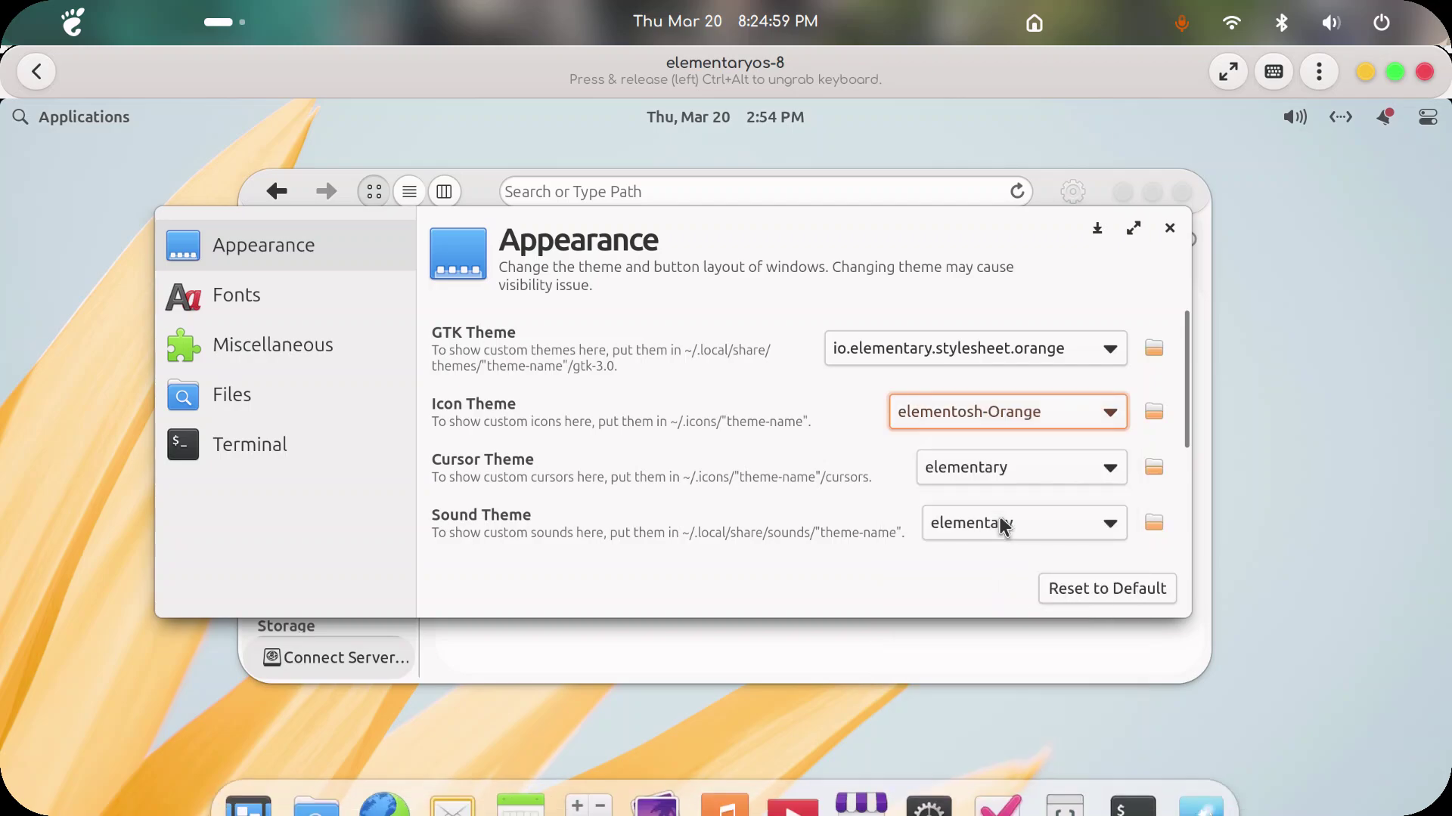
Step: Minimize Tweaks to preview the orange folders, then bring Pantheon Tweaks back from the dock
click(1099, 232)
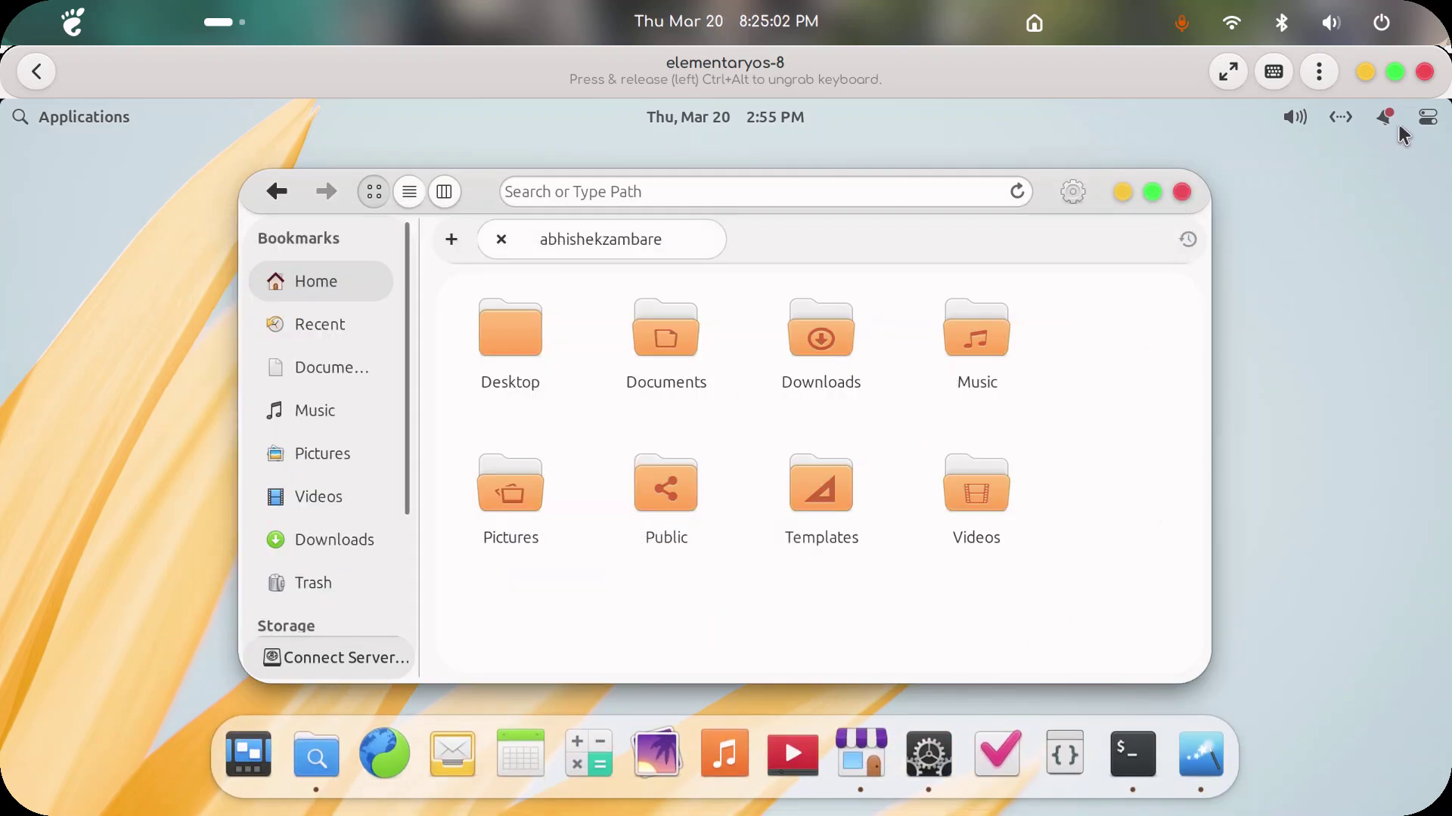
click(1427, 118)
mouse_move(1294, 118)
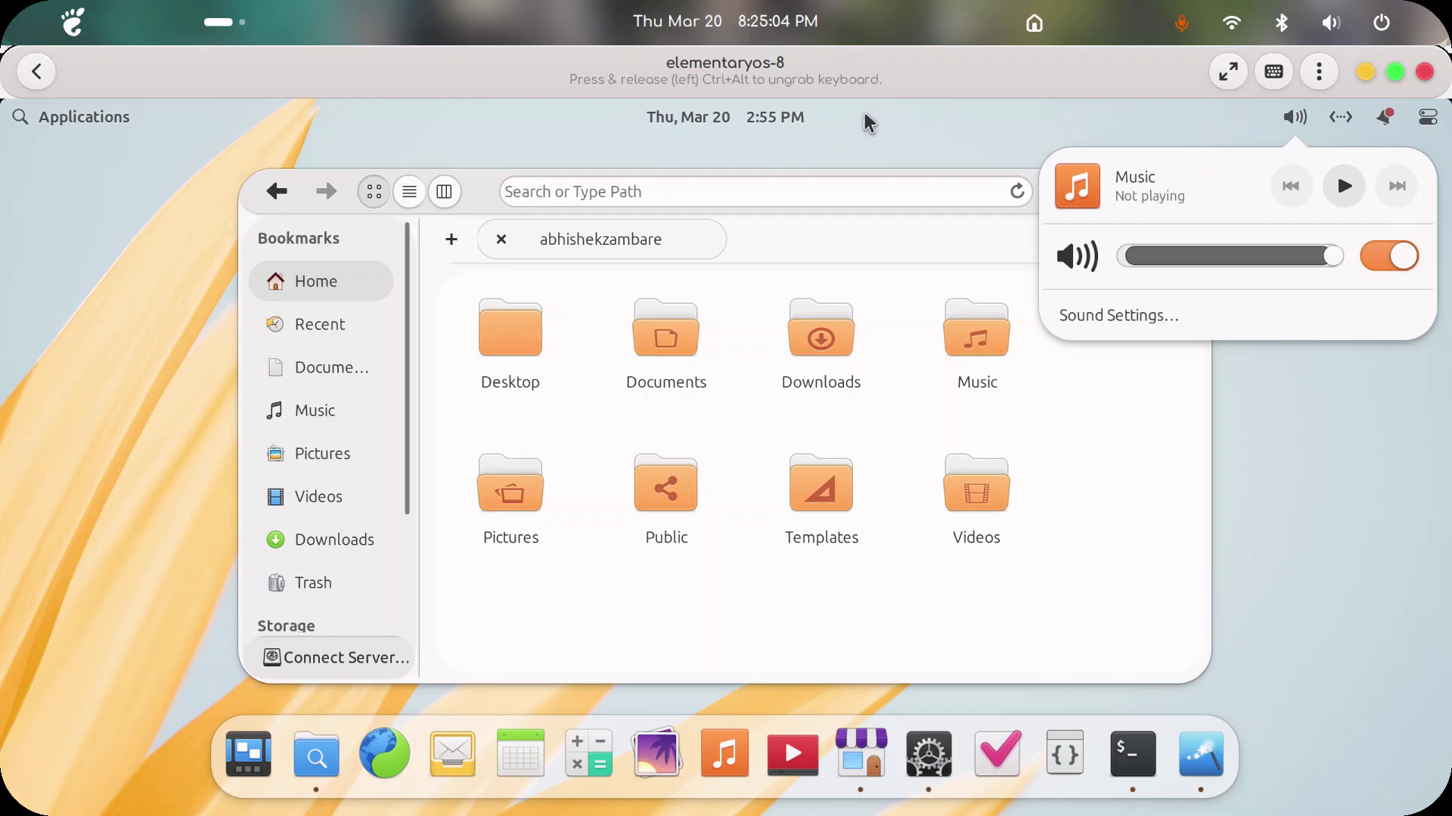
mouse_move(779, 121)
mouse_move(50, 126)
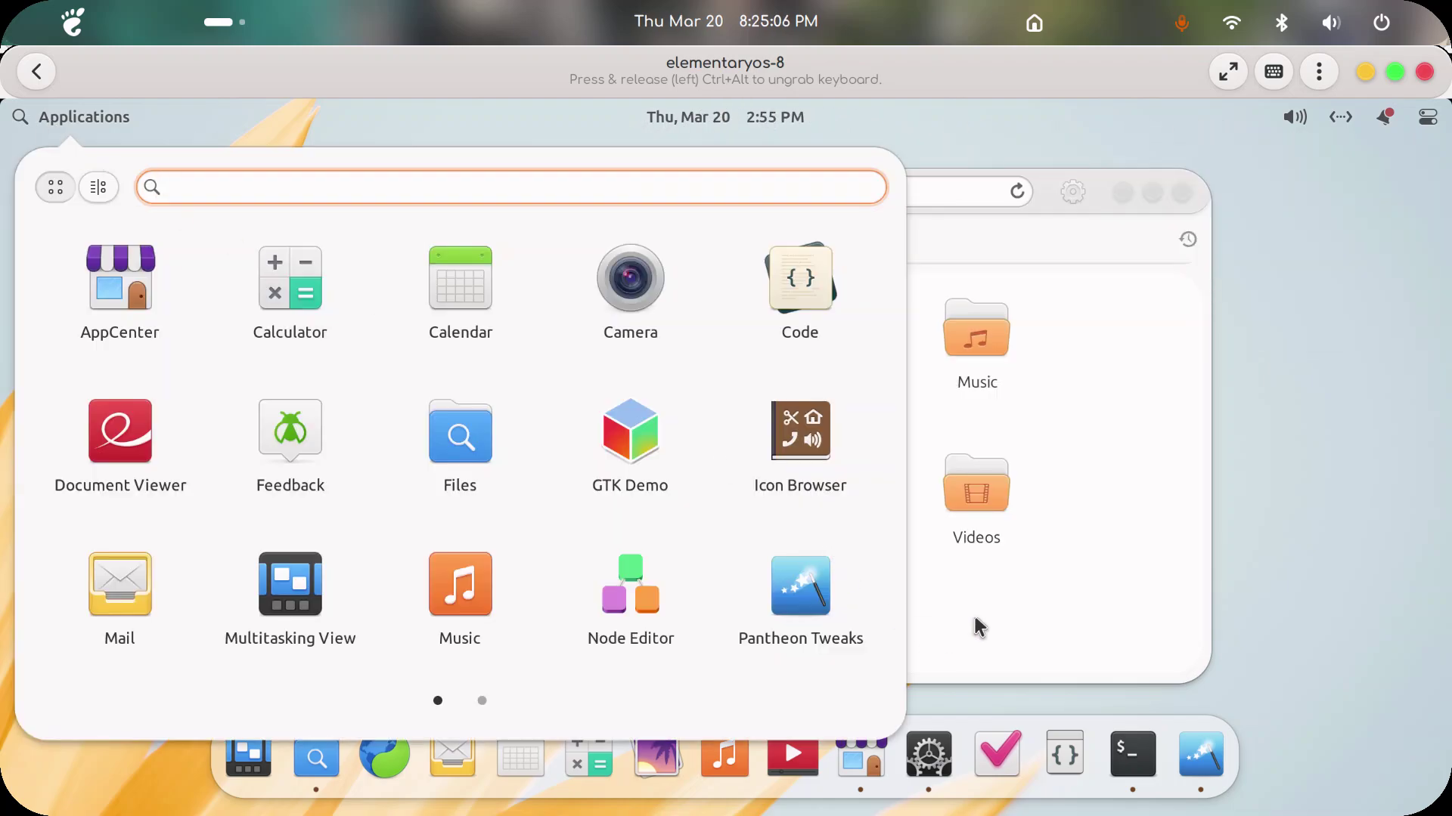
click(1032, 599)
click(1208, 760)
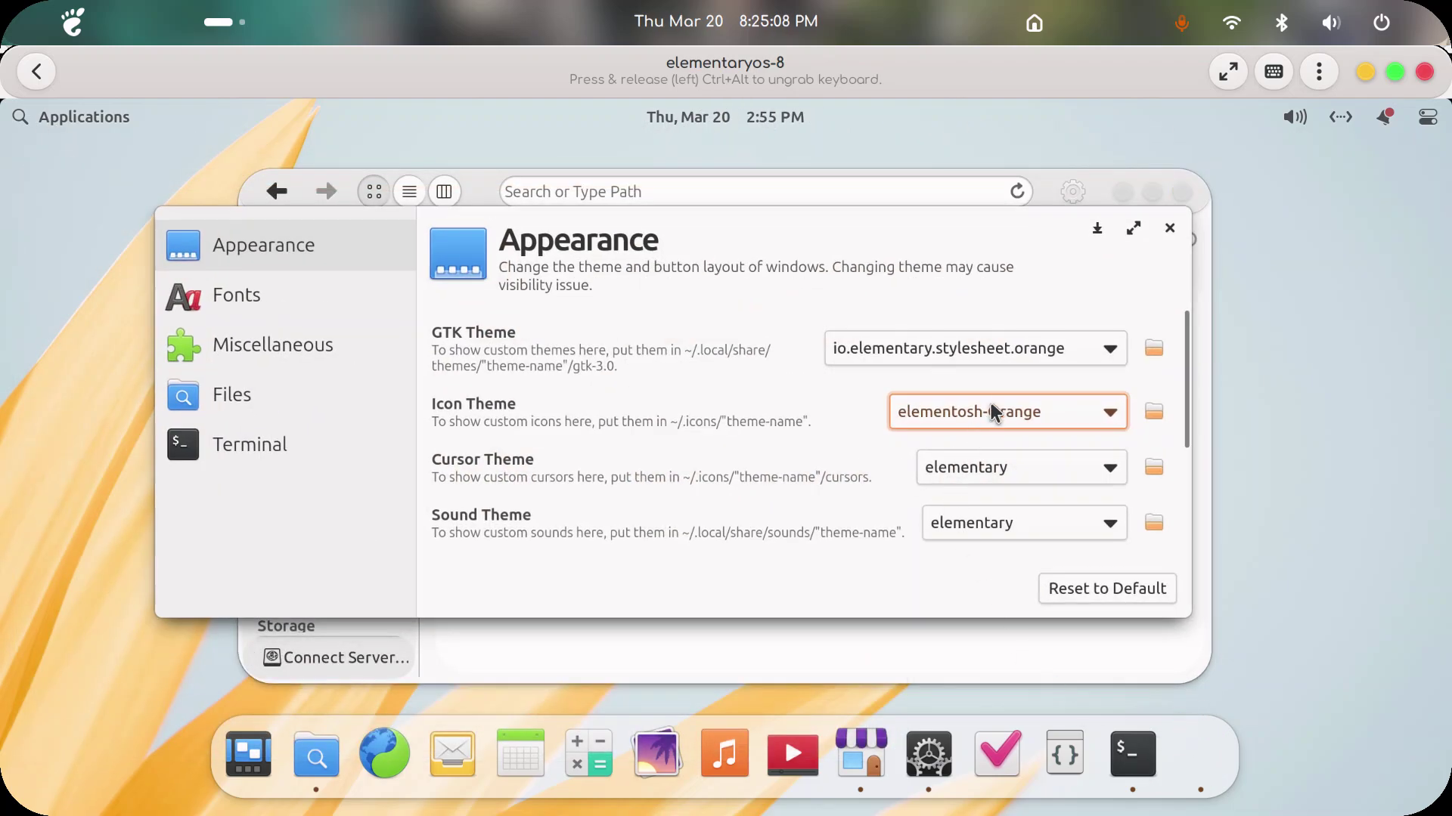
Step: Apply io.elementary.stylesheet.strawberry and elementosh-Strawberry icons, minimize Tweaks, and launch System Settings
click(1005, 355)
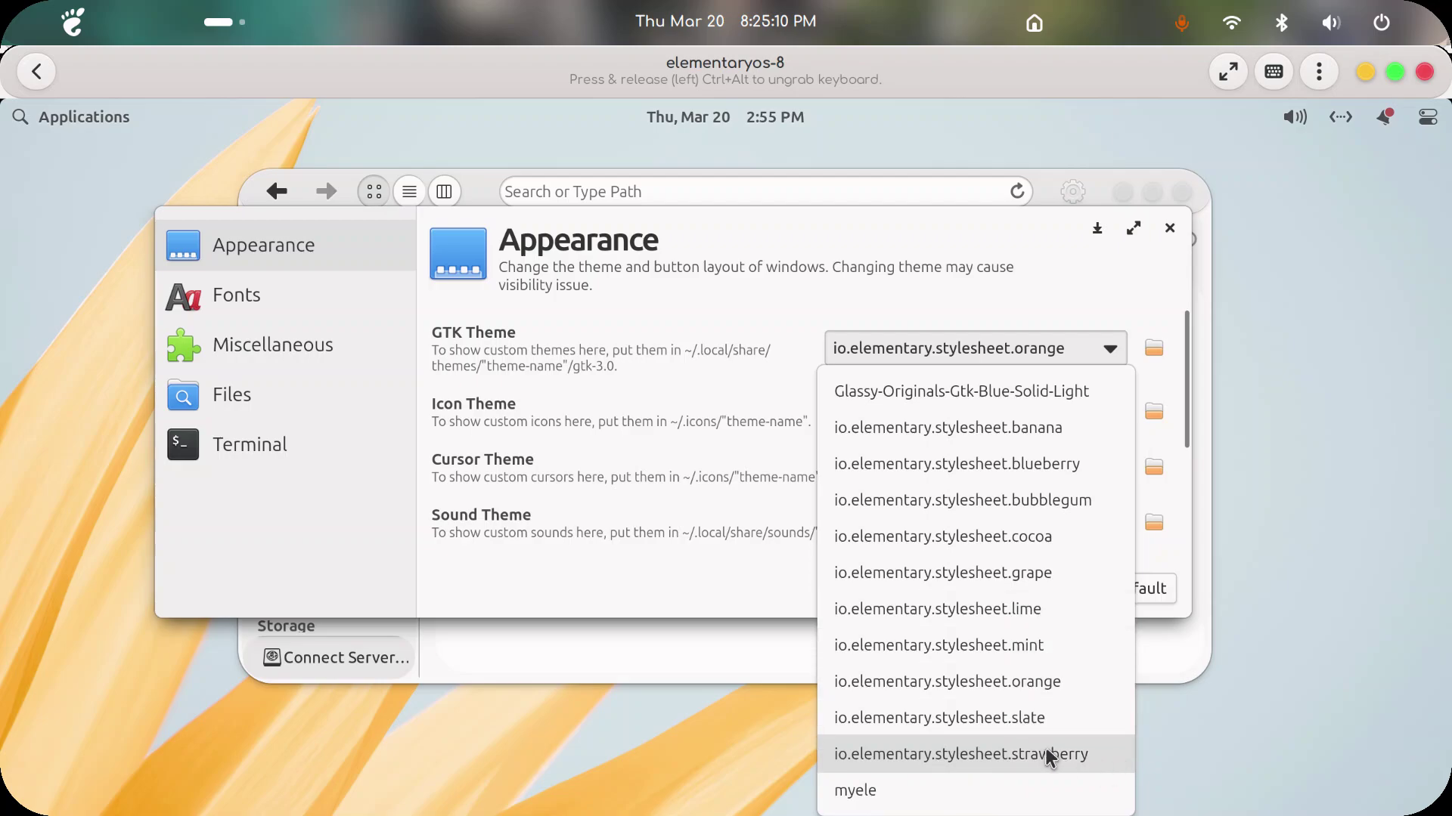
click(1063, 751)
click(1059, 409)
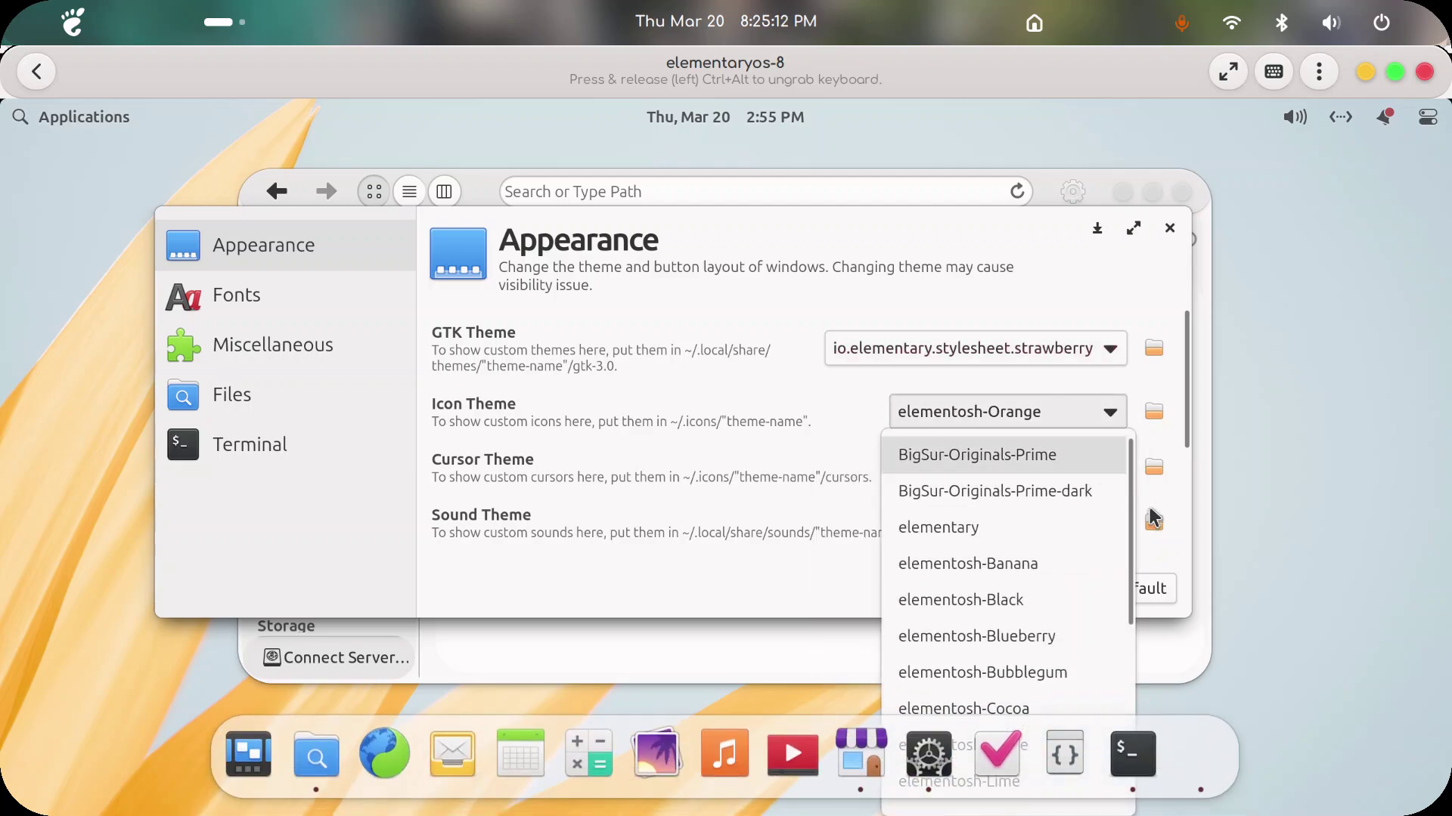
scroll(1059, 674, down, 3)
click(990, 640)
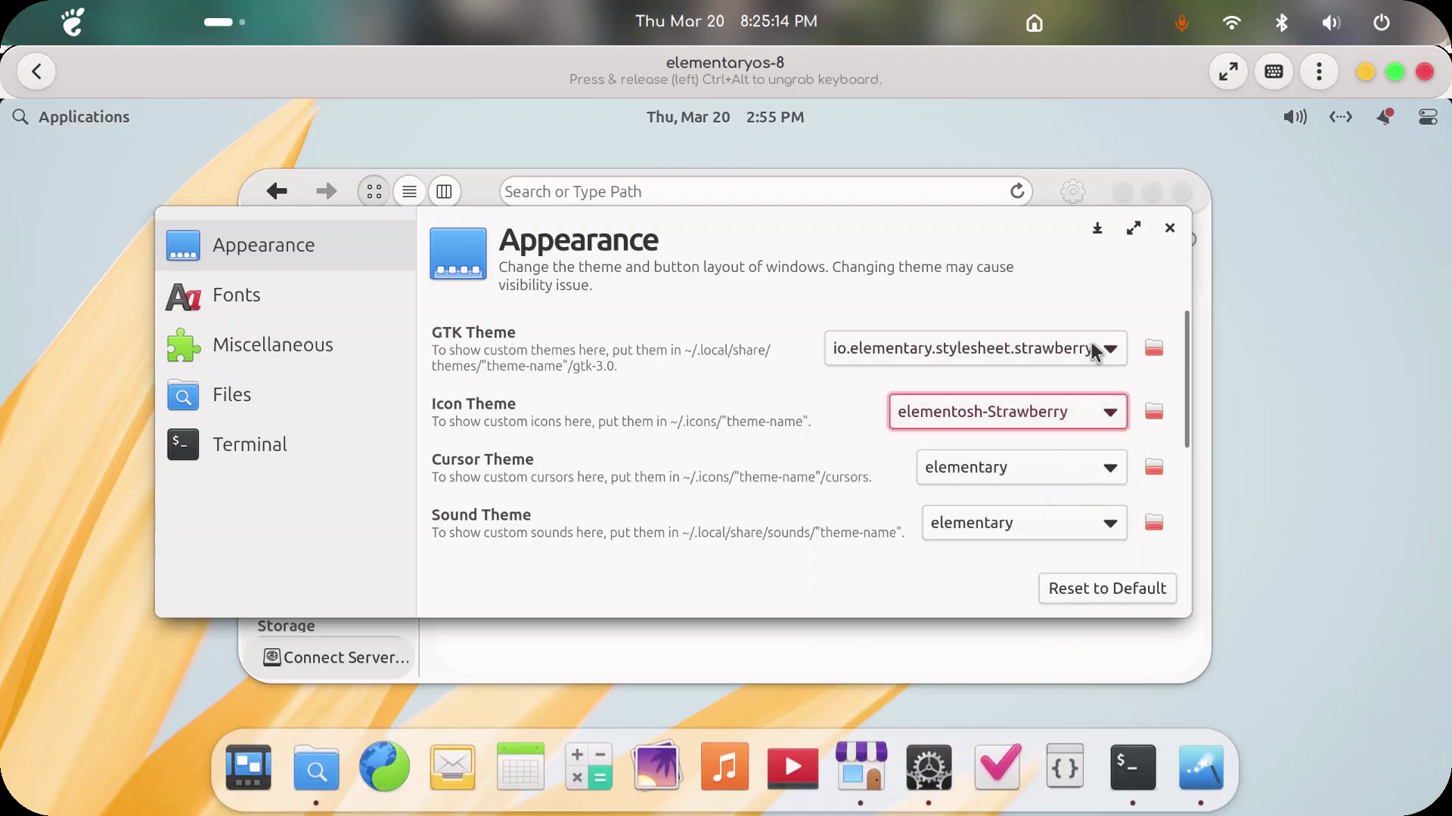
click(1097, 228)
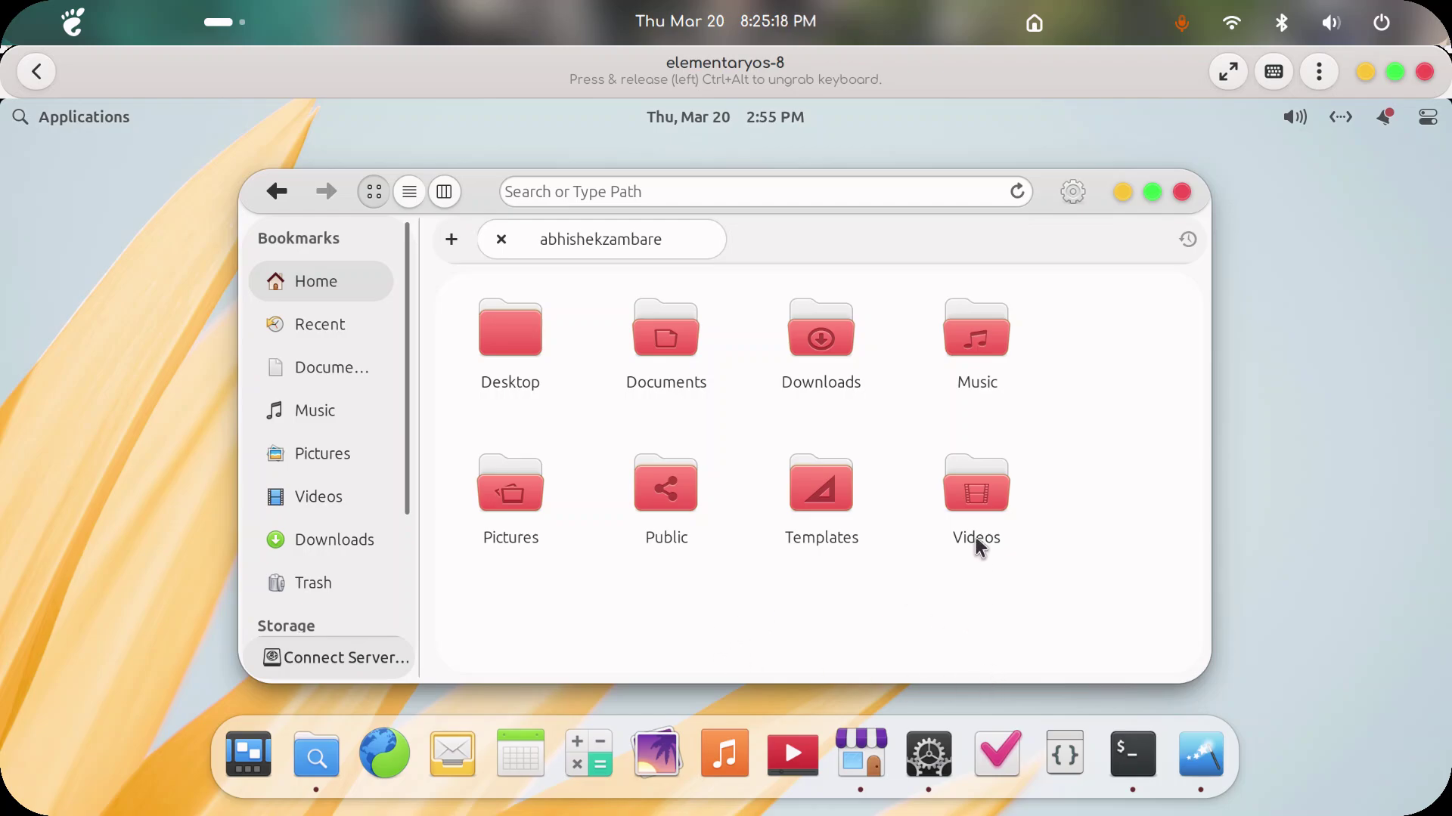
click(935, 764)
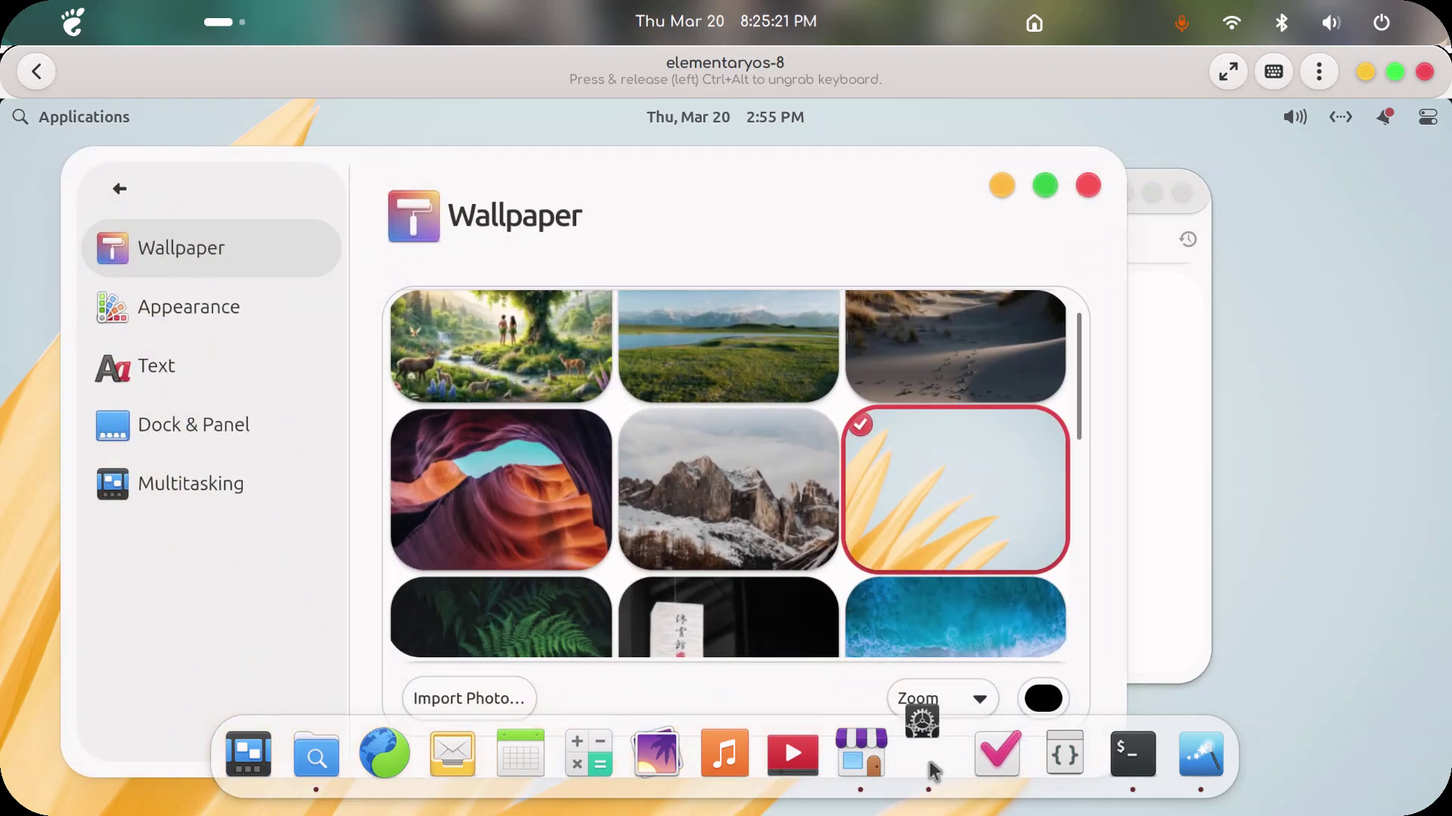
Step: Browse the Appearance, Dock & Panel and Multitasking settings pages, then minimize System Settings
click(188, 366)
click(204, 421)
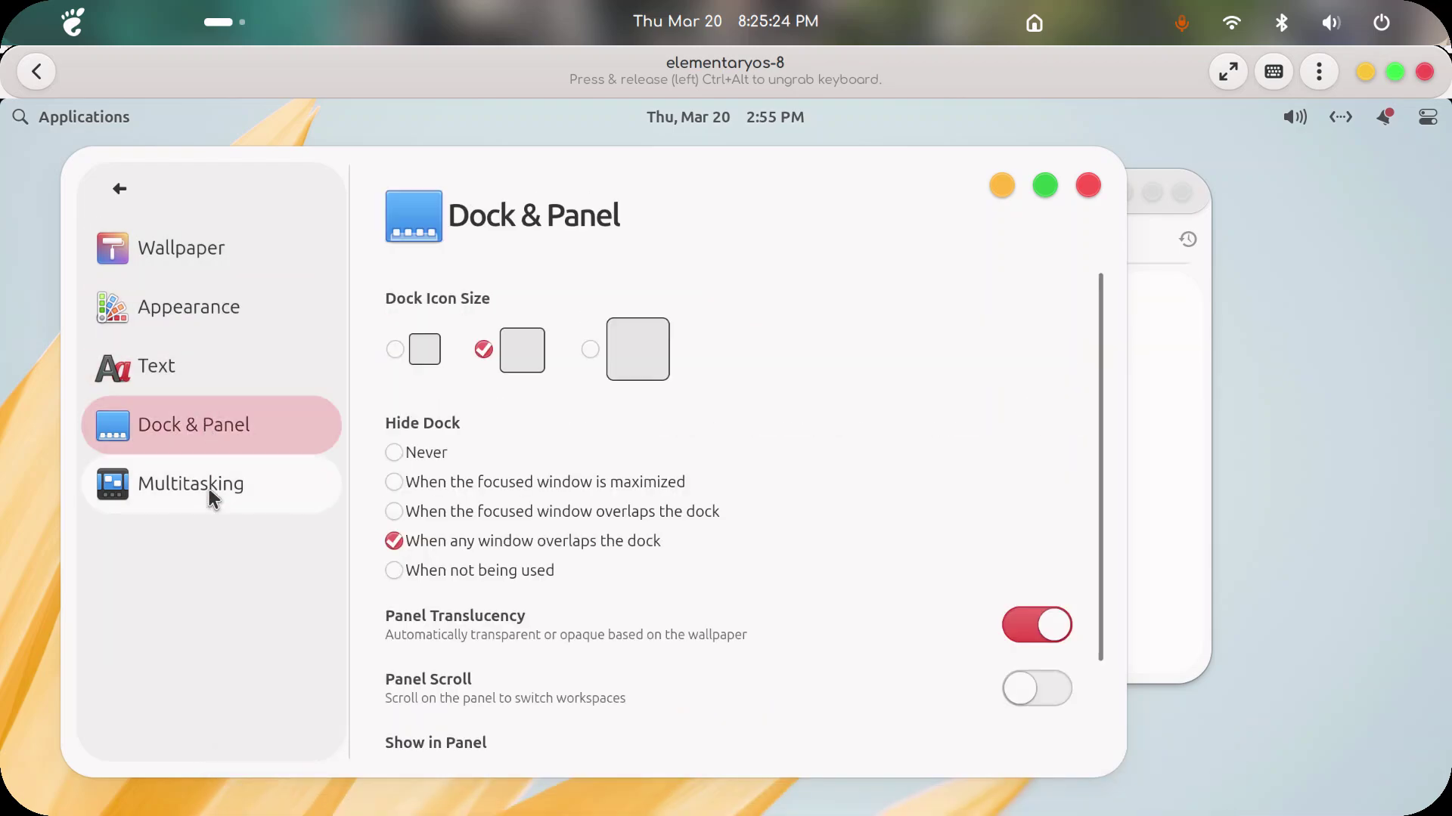
click(209, 488)
click(212, 428)
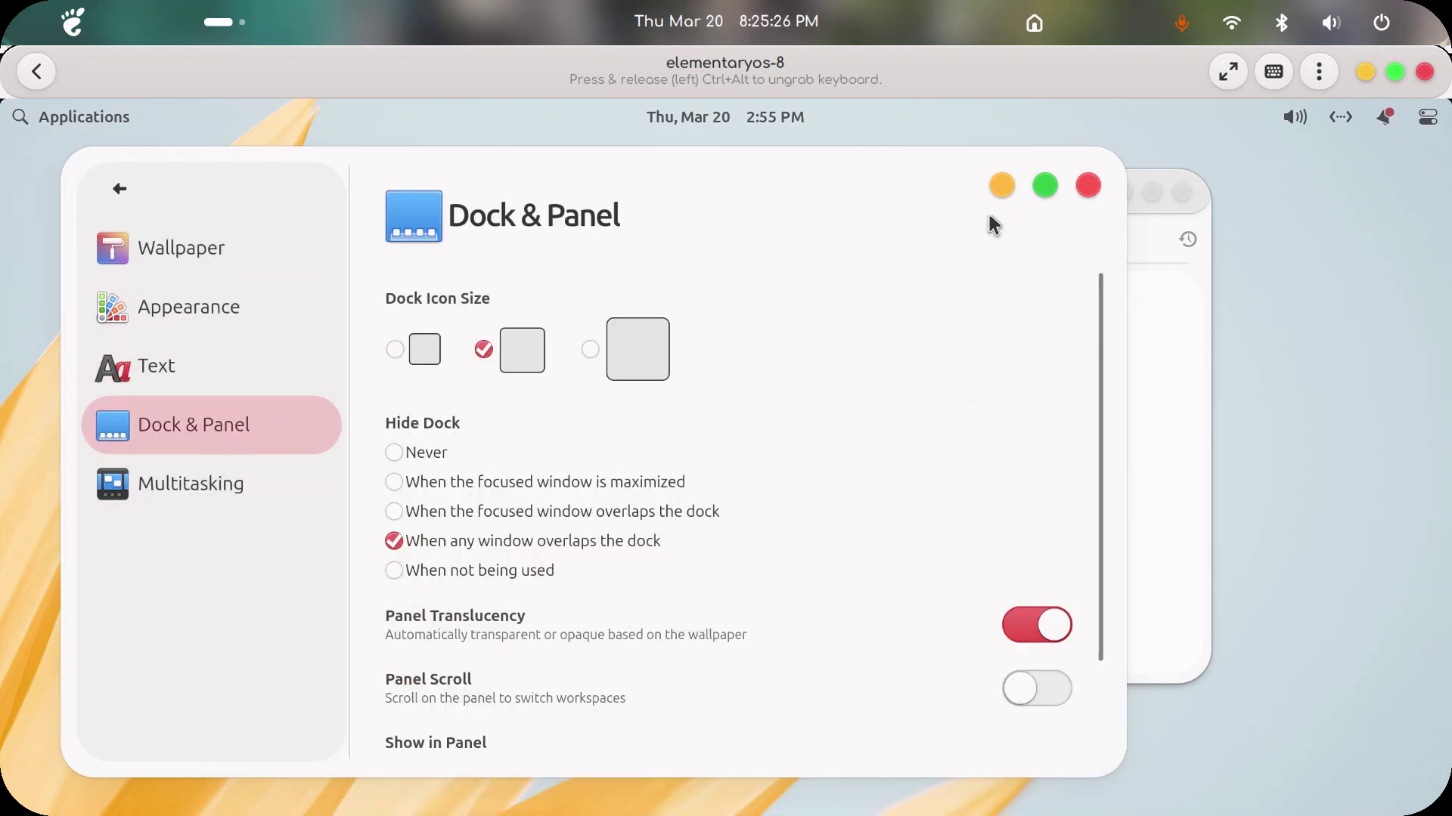
click(995, 184)
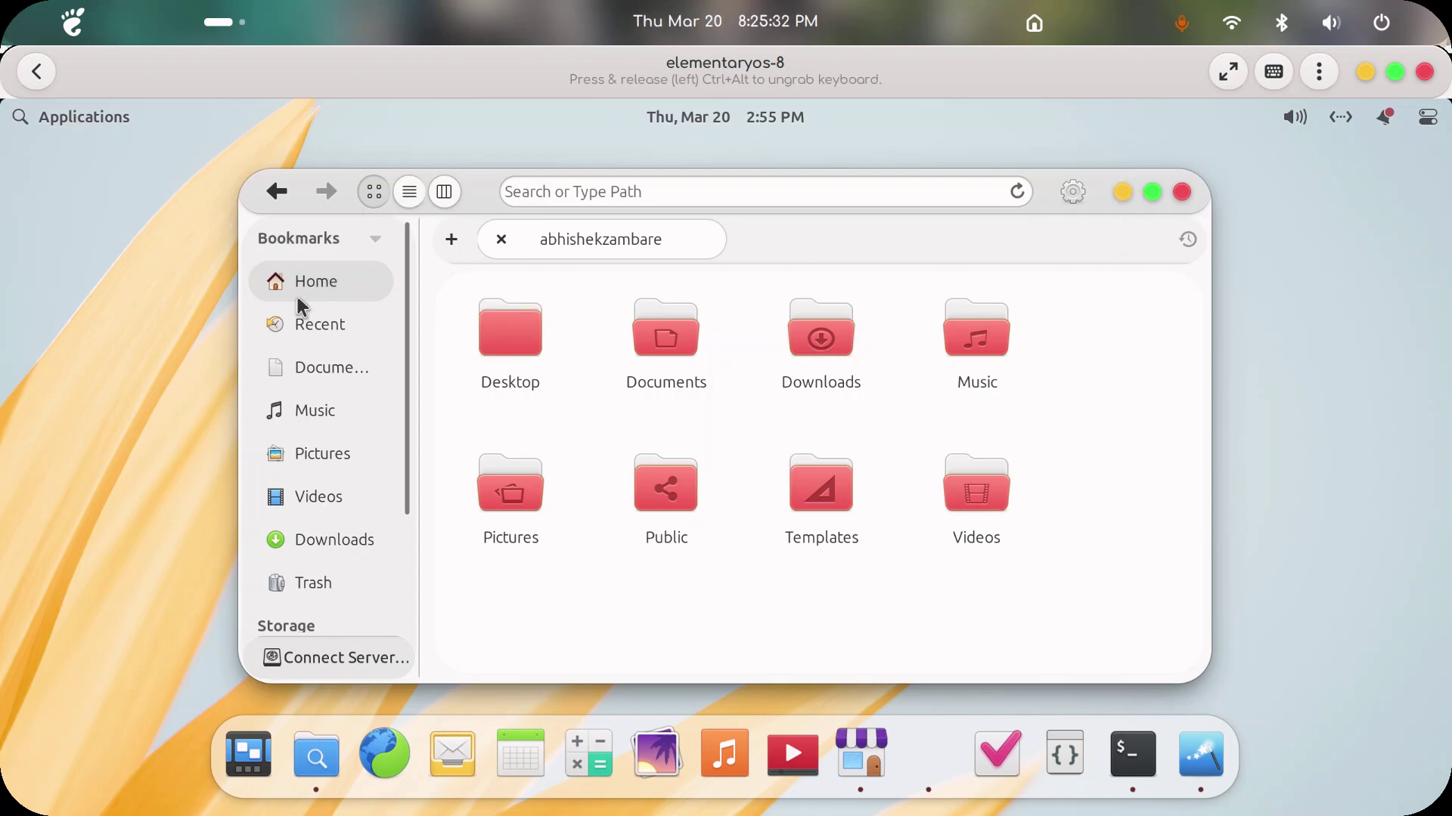
Step: Visit Recent, Documents and Pictures in the Files sidebar, then return to Home
click(312, 326)
click(317, 364)
click(333, 452)
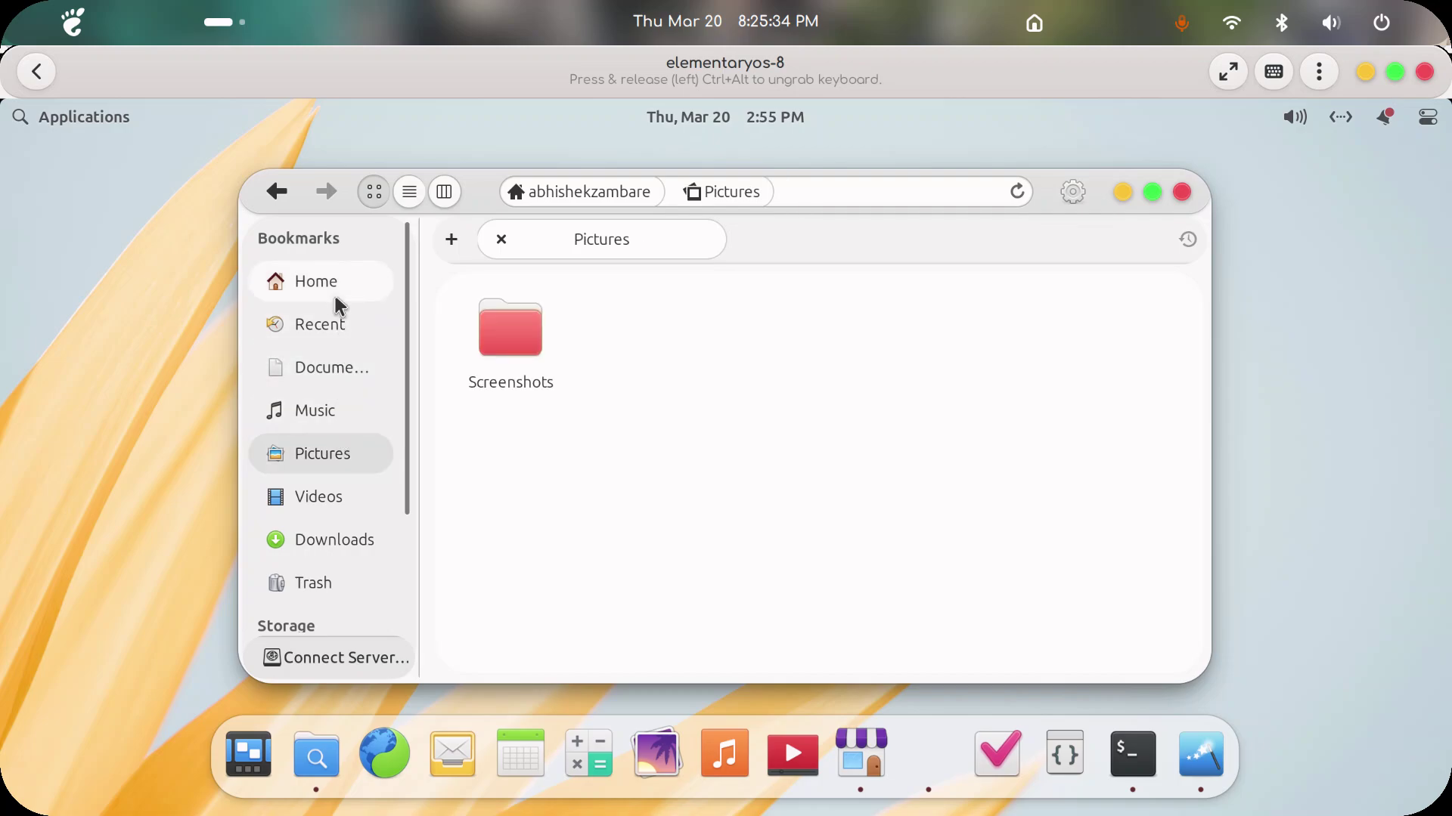
click(333, 292)
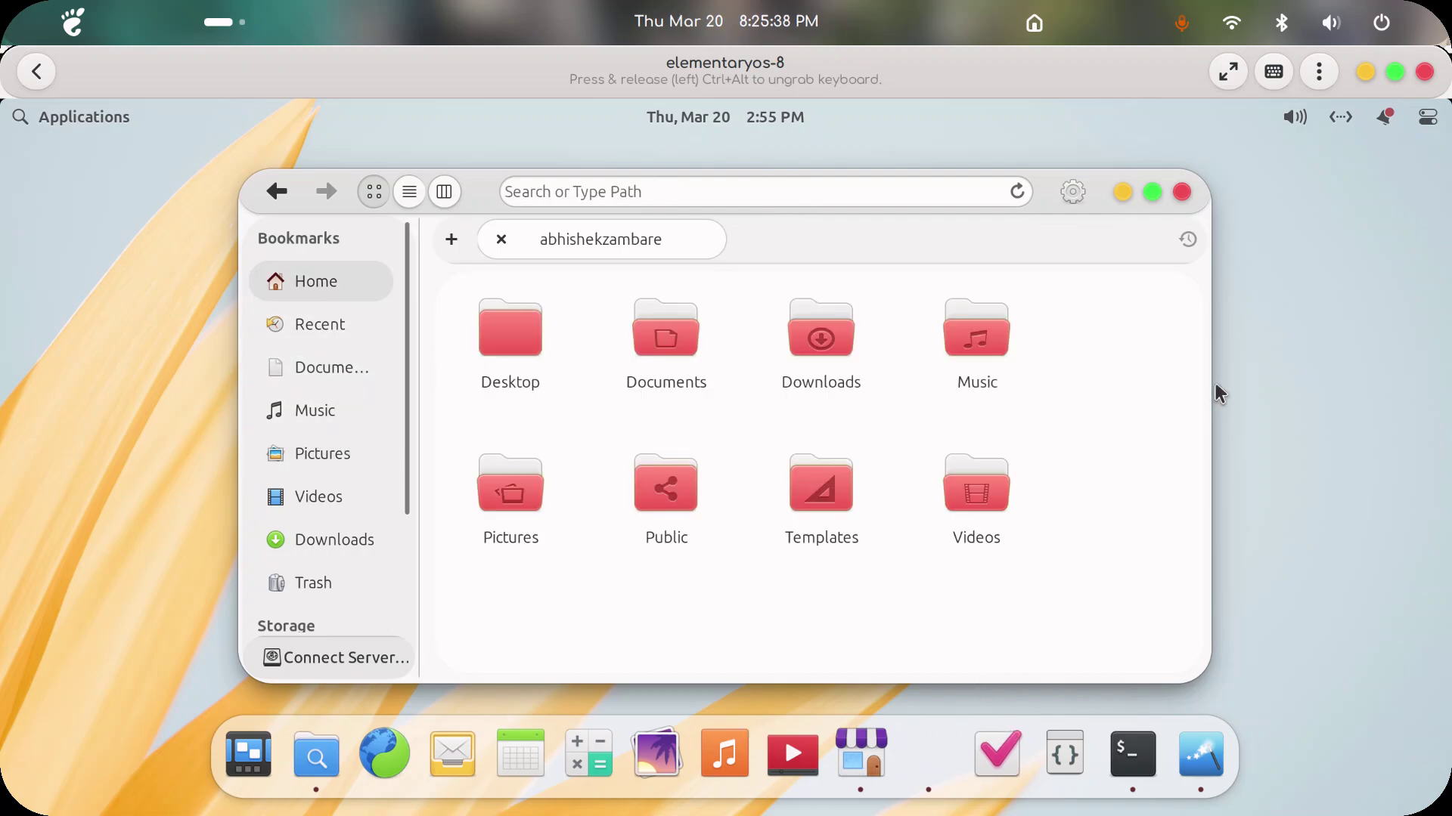
Step: Bring Chrome with the Elementosh Originals Icons page forward and scroll through it
mouse_move(556, 801)
click(384, 765)
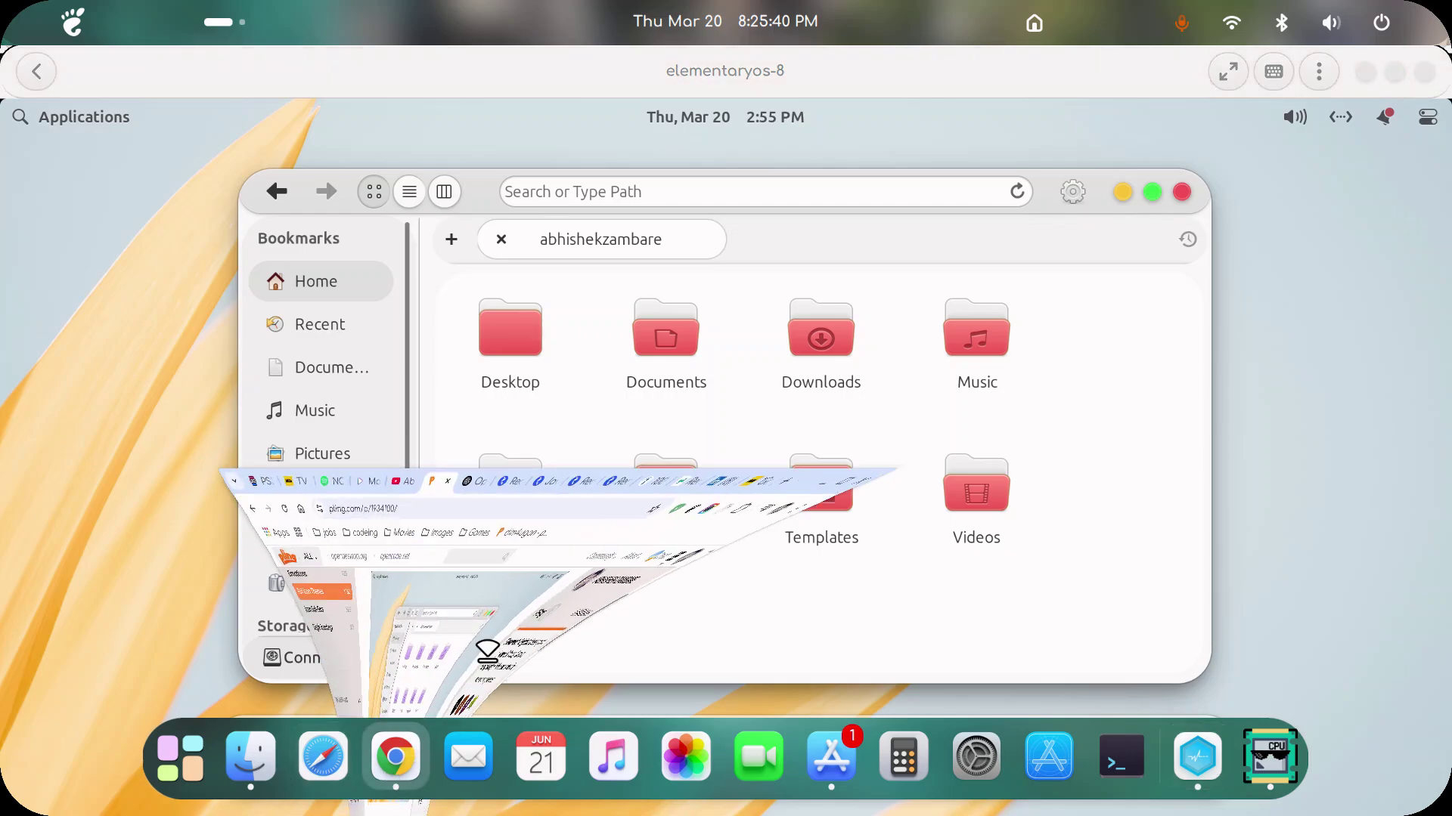
scroll(485, 421, up, 4)
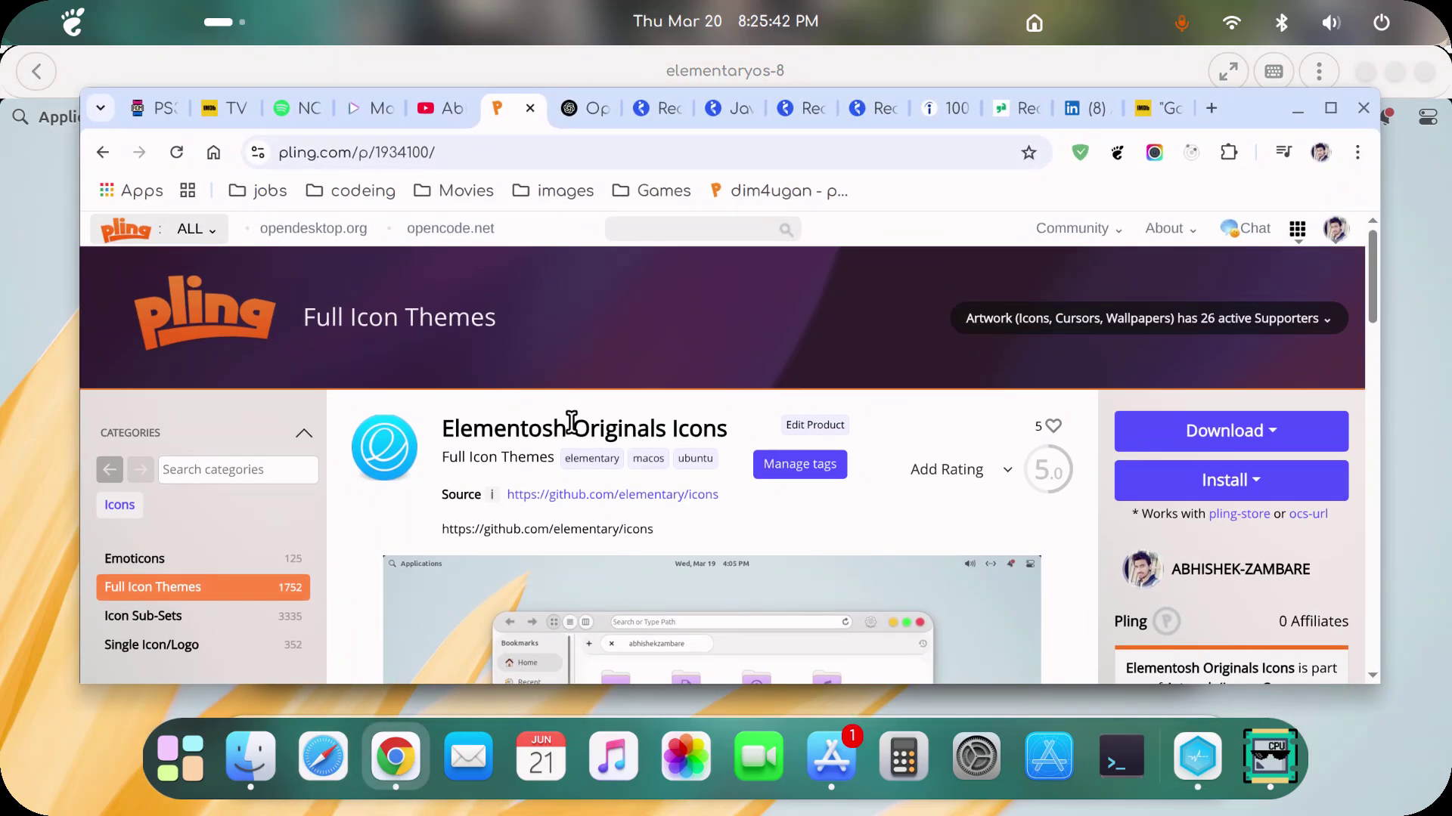
scroll(618, 434, down, 2)
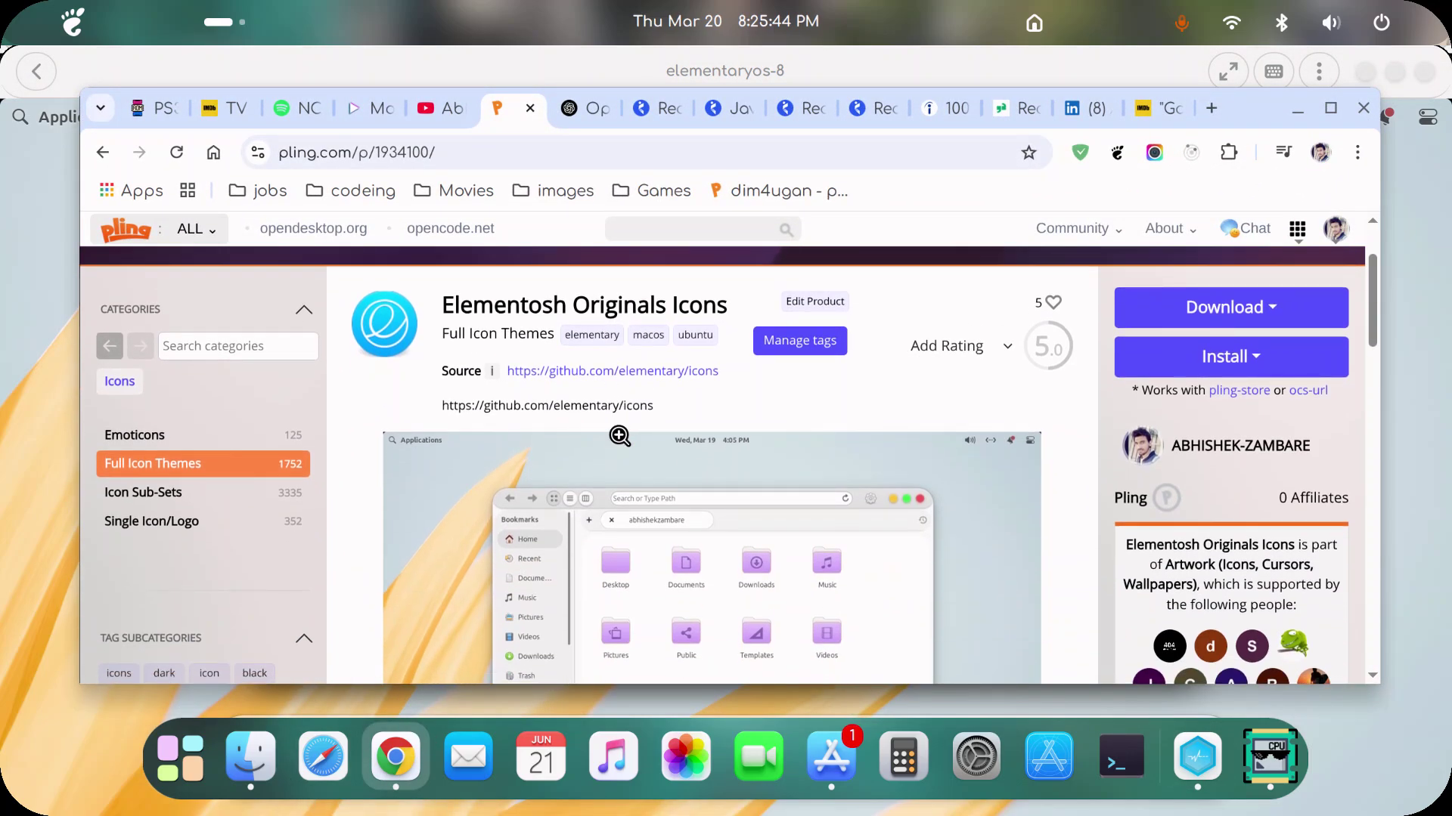
scroll(675, 418, down, 2)
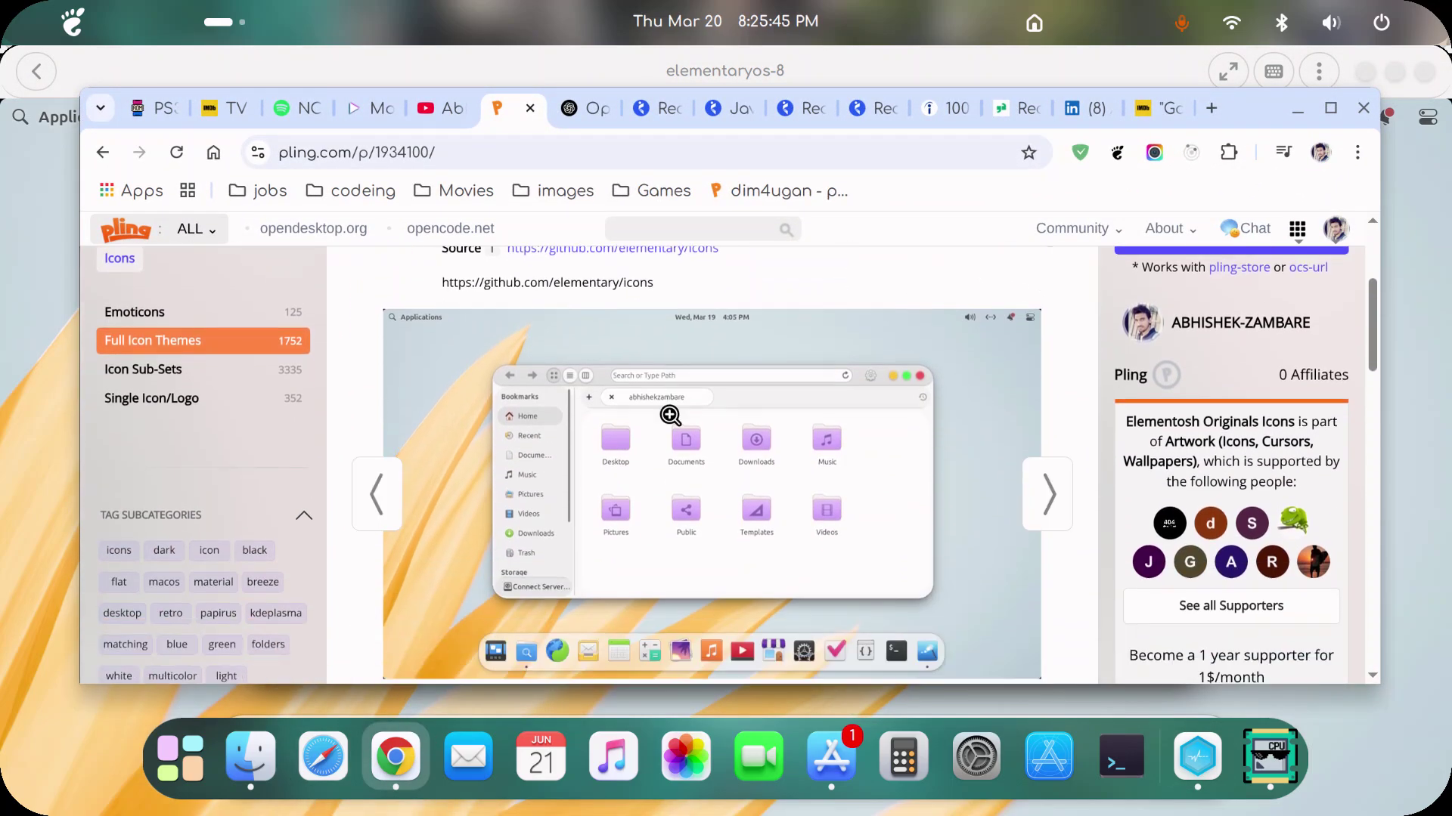
Step: Advance the screenshot carousel twice to the orange slide, review the zip files, and minimize Chrome
click(1032, 521)
click(1033, 520)
scroll(1032, 520, down, 8)
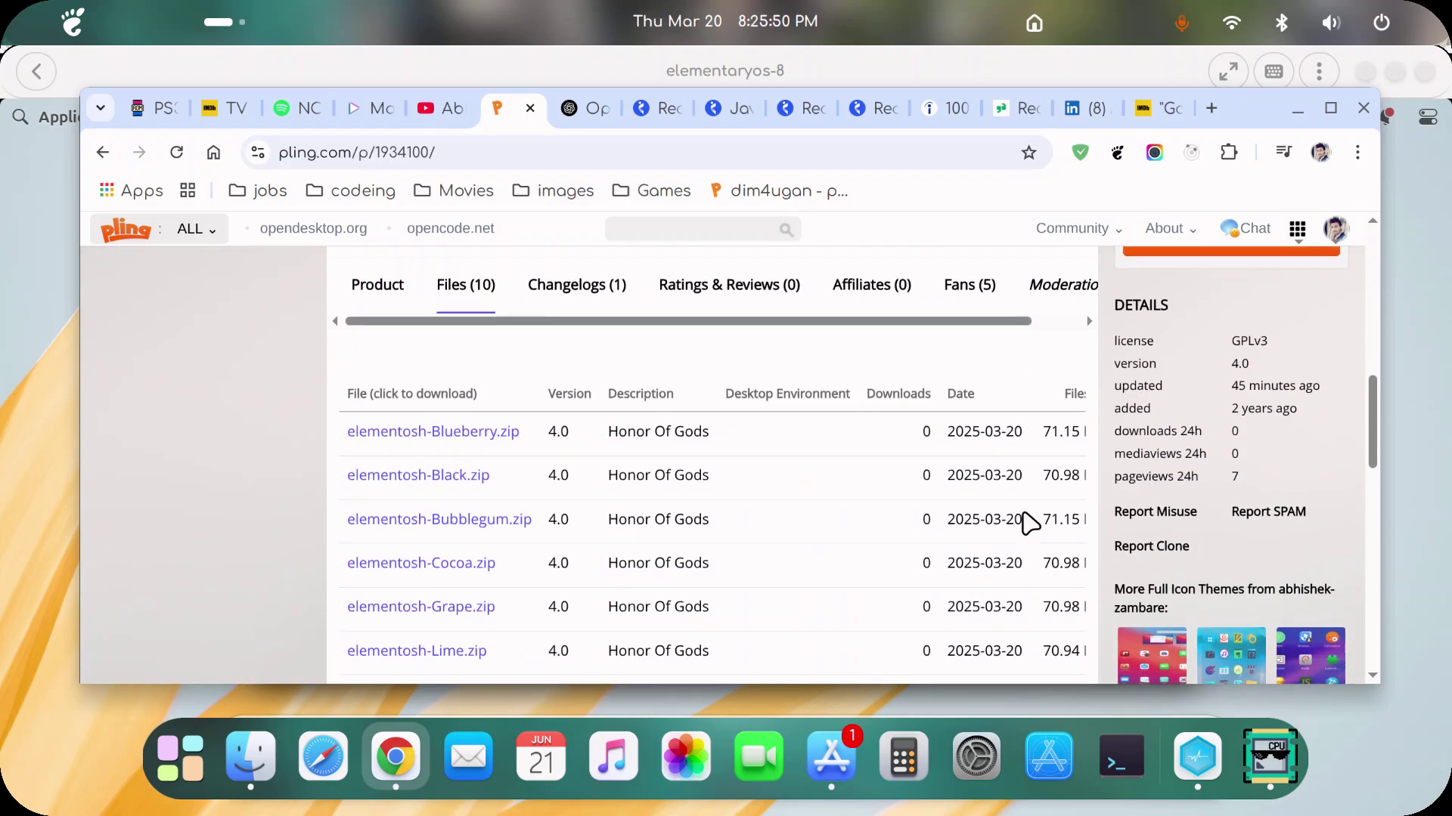
scroll(696, 509, down, 5)
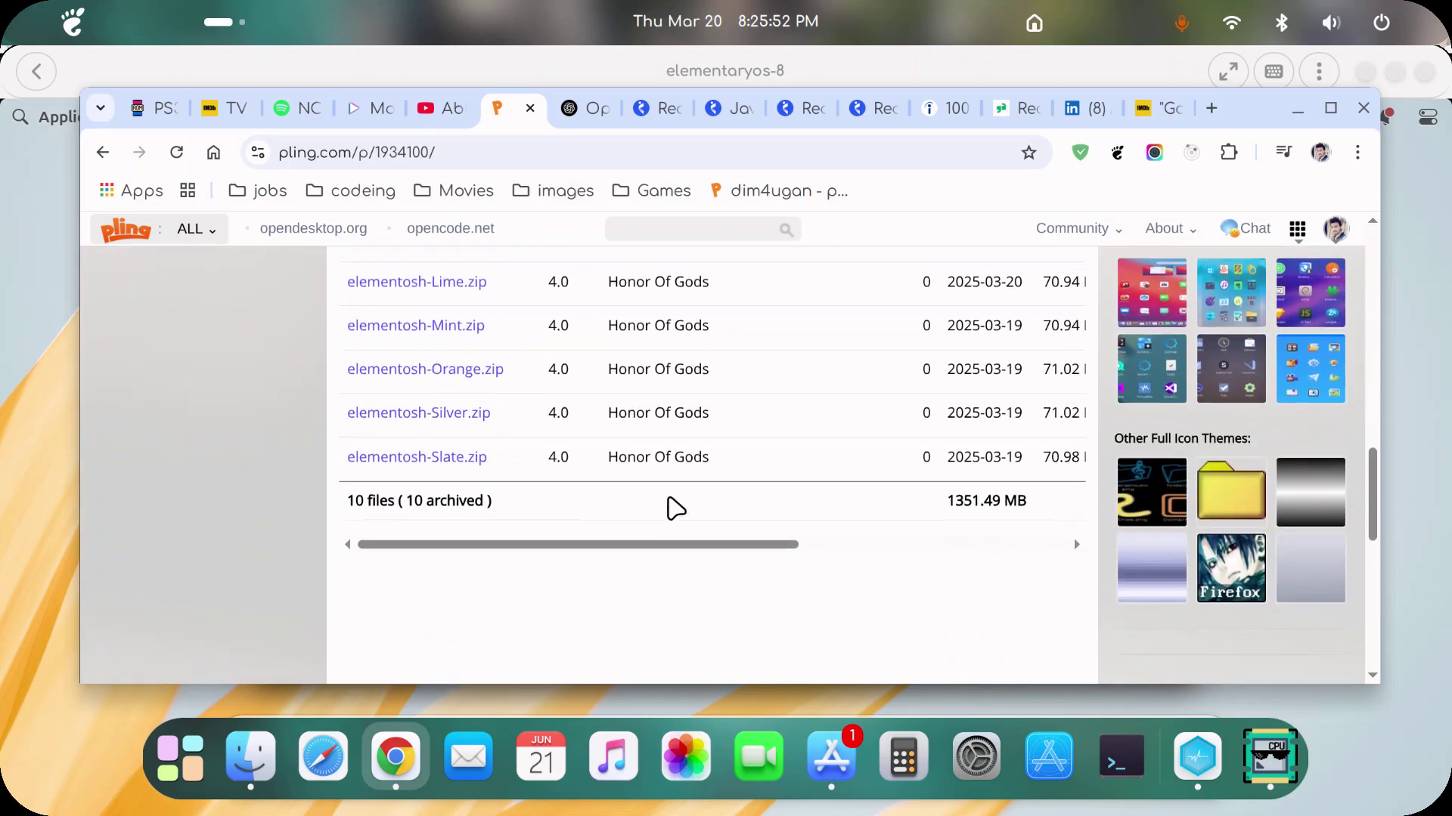
scroll(671, 505, up, 5)
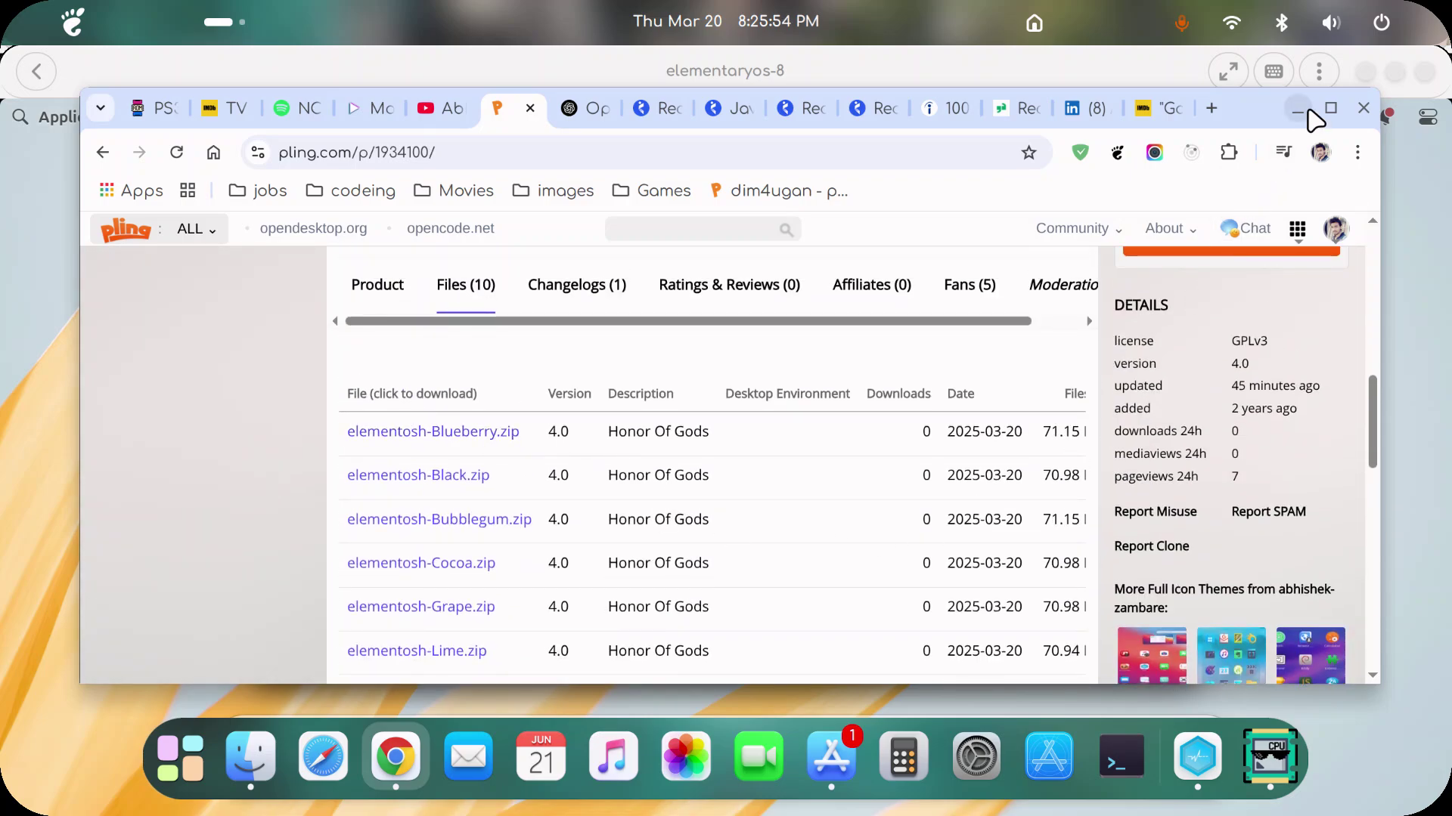
click(1299, 109)
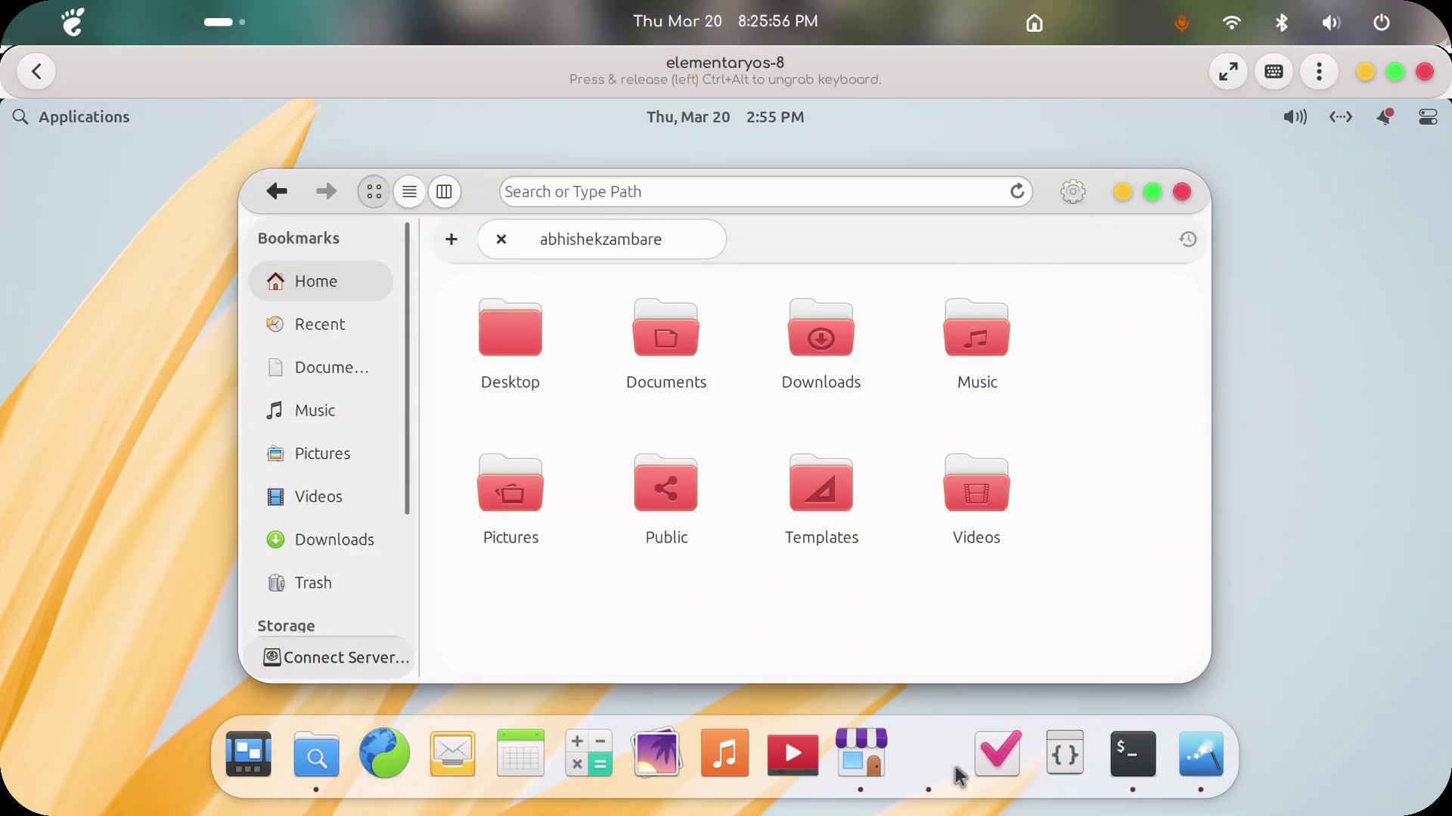
Step: Open and dismiss the Files dock menu and the view settings popover
right_click(928, 754)
click(1092, 599)
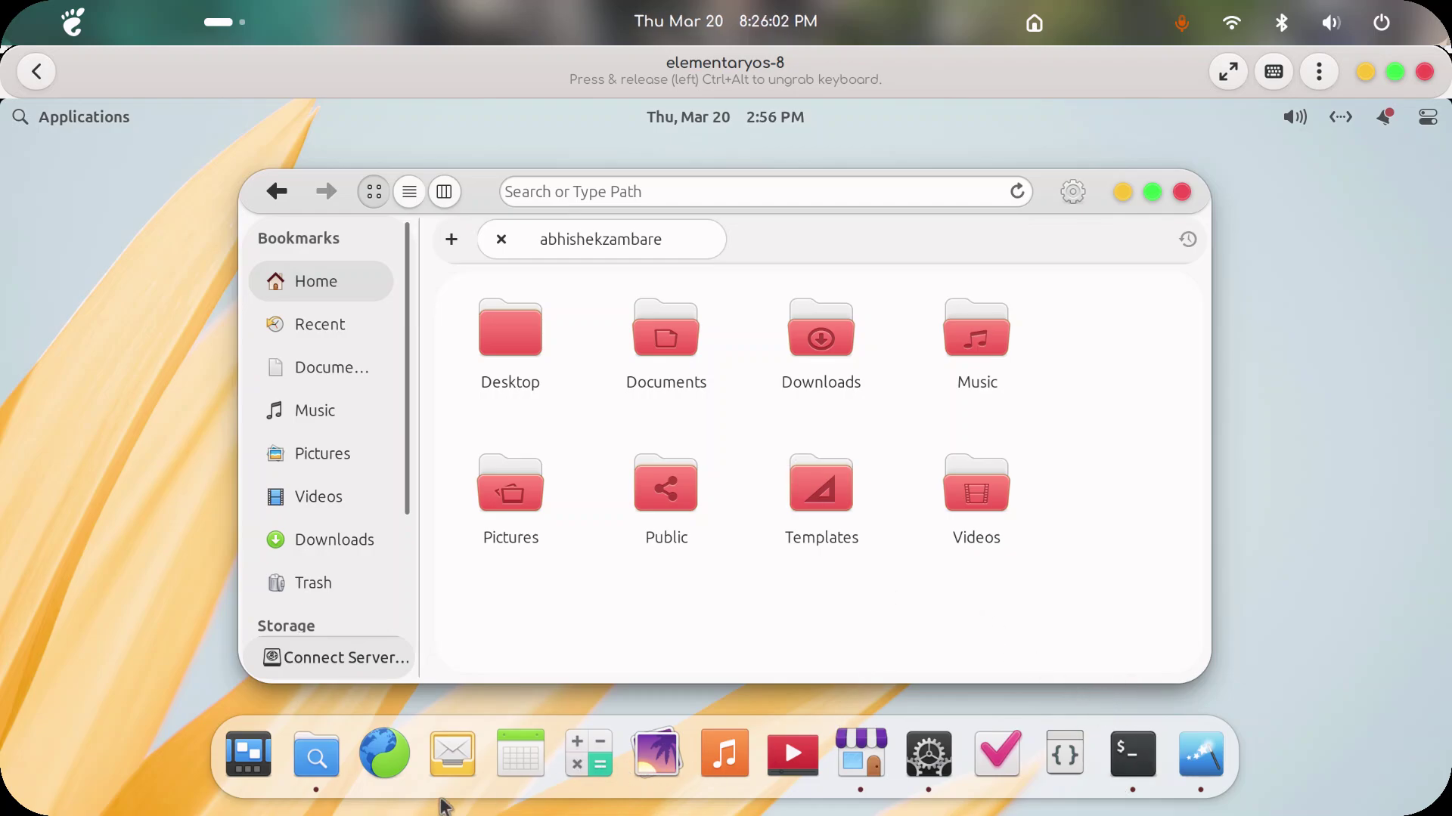
click(1074, 192)
click(1120, 484)
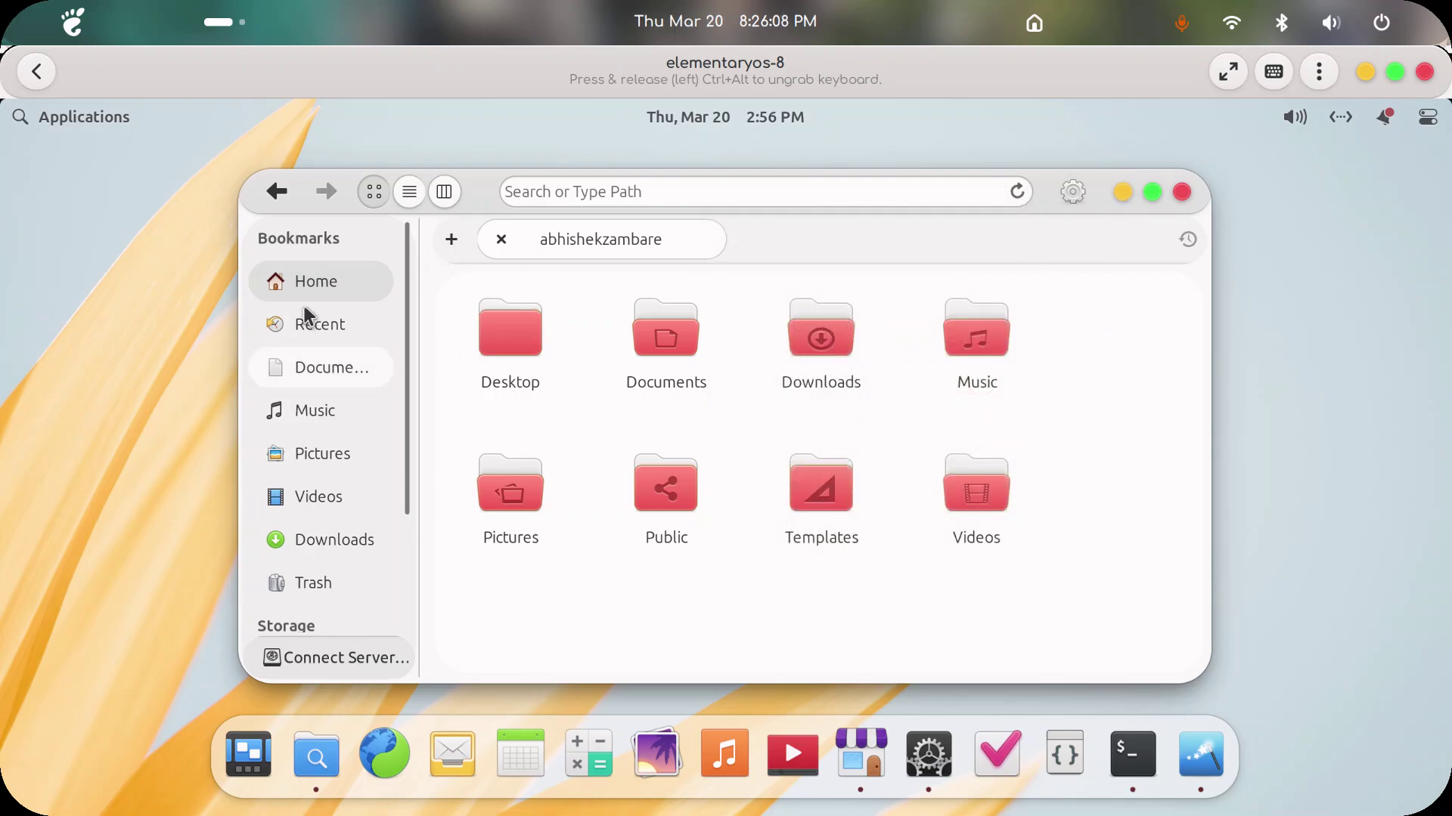
Step: Browse Recent, Documents, Music, Pictures, Videos, Trash and Downloads, return Home, and minimize Files
click(312, 324)
click(331, 368)
click(329, 413)
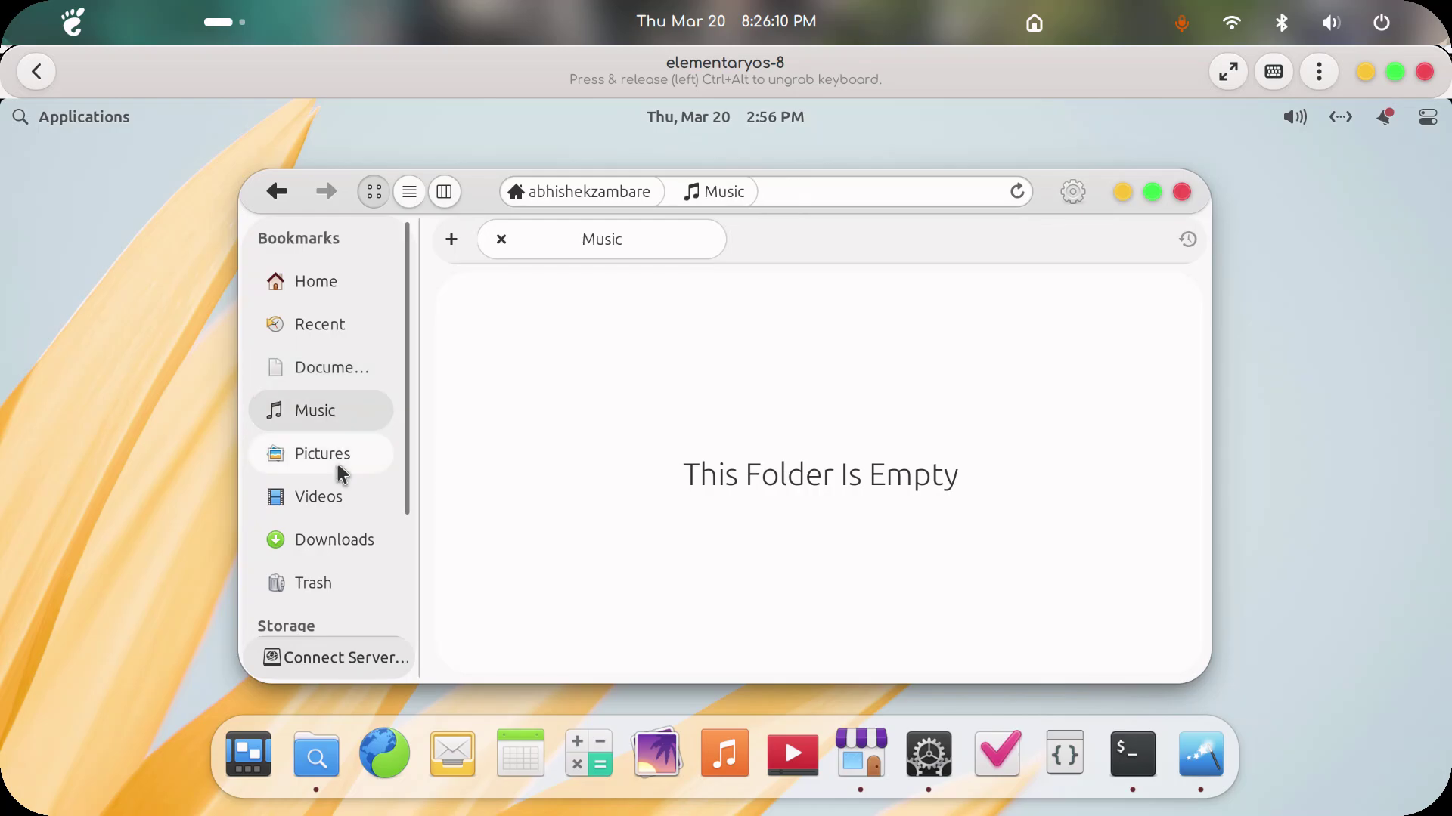
click(337, 462)
click(338, 505)
click(337, 563)
click(337, 539)
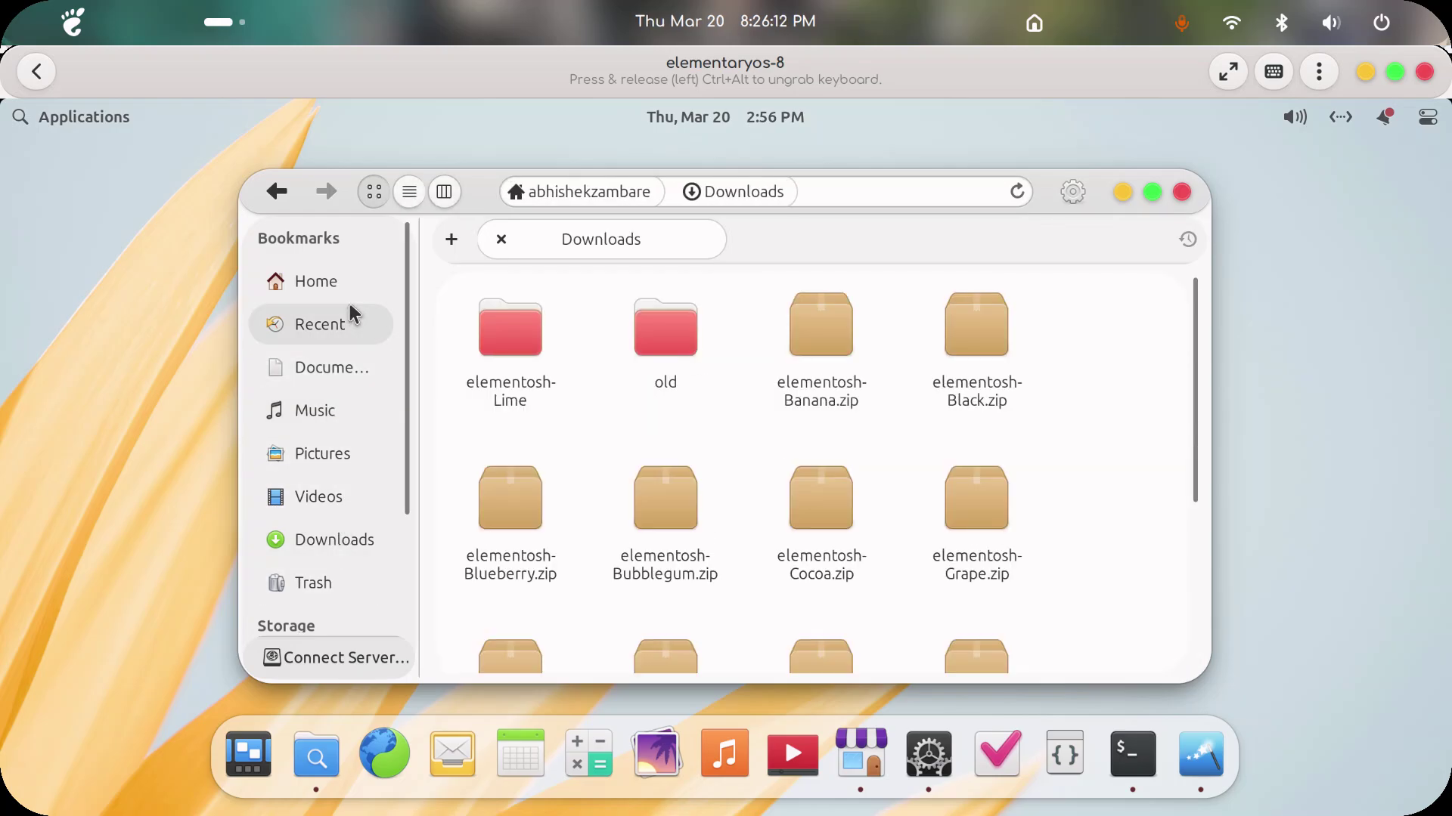
click(349, 324)
click(348, 283)
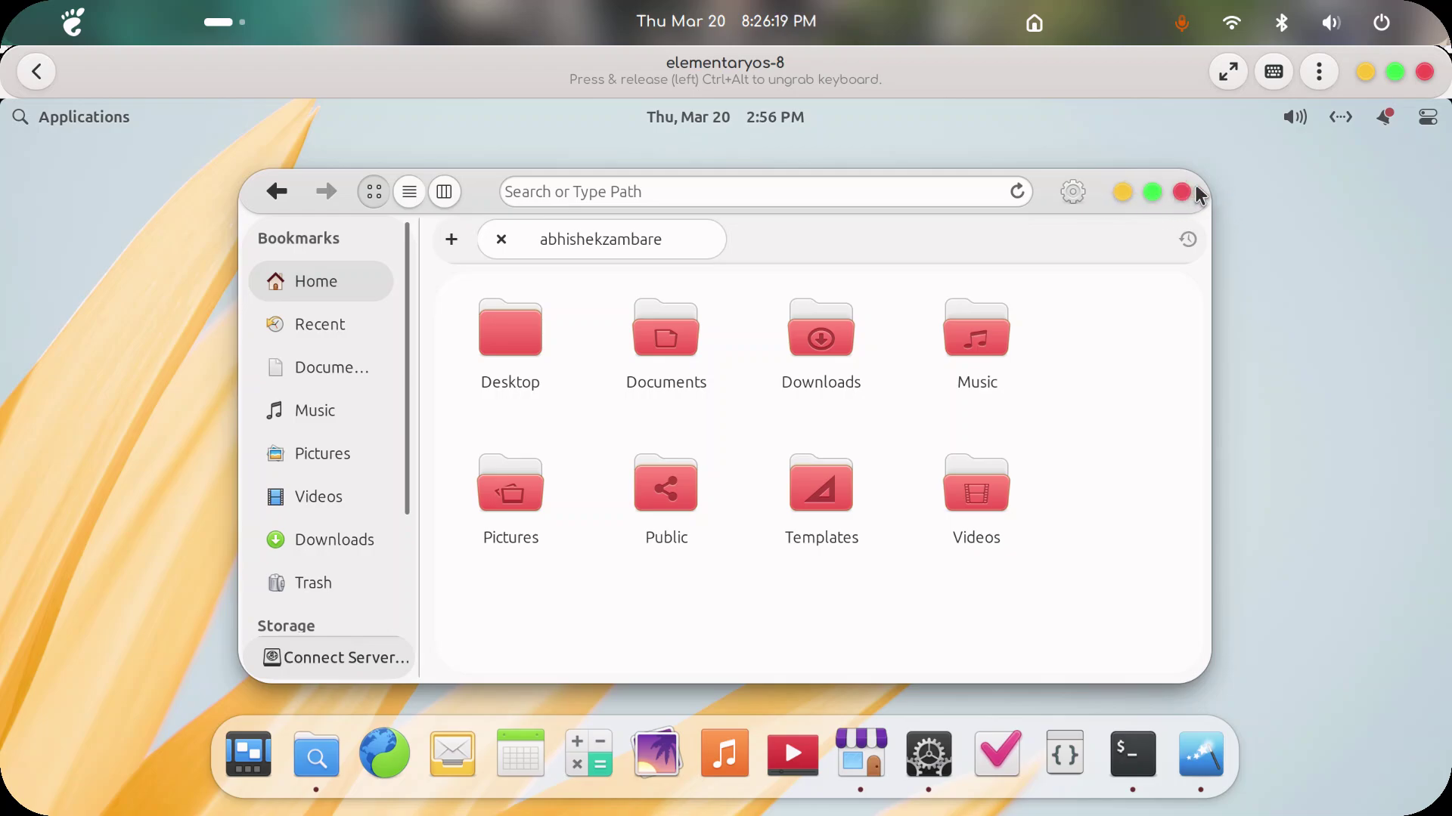
click(1125, 190)
click(461, 747)
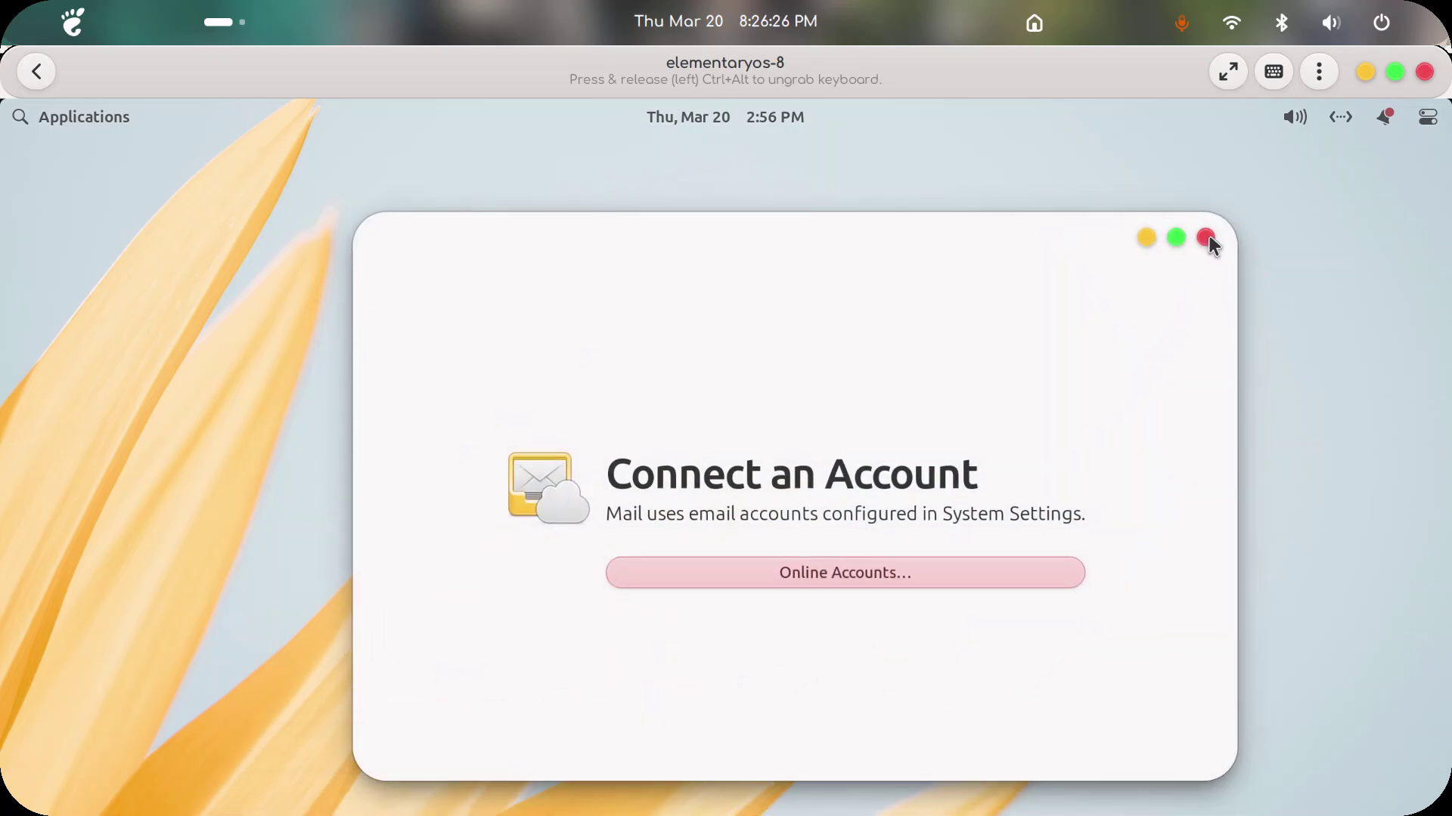
click(1205, 238)
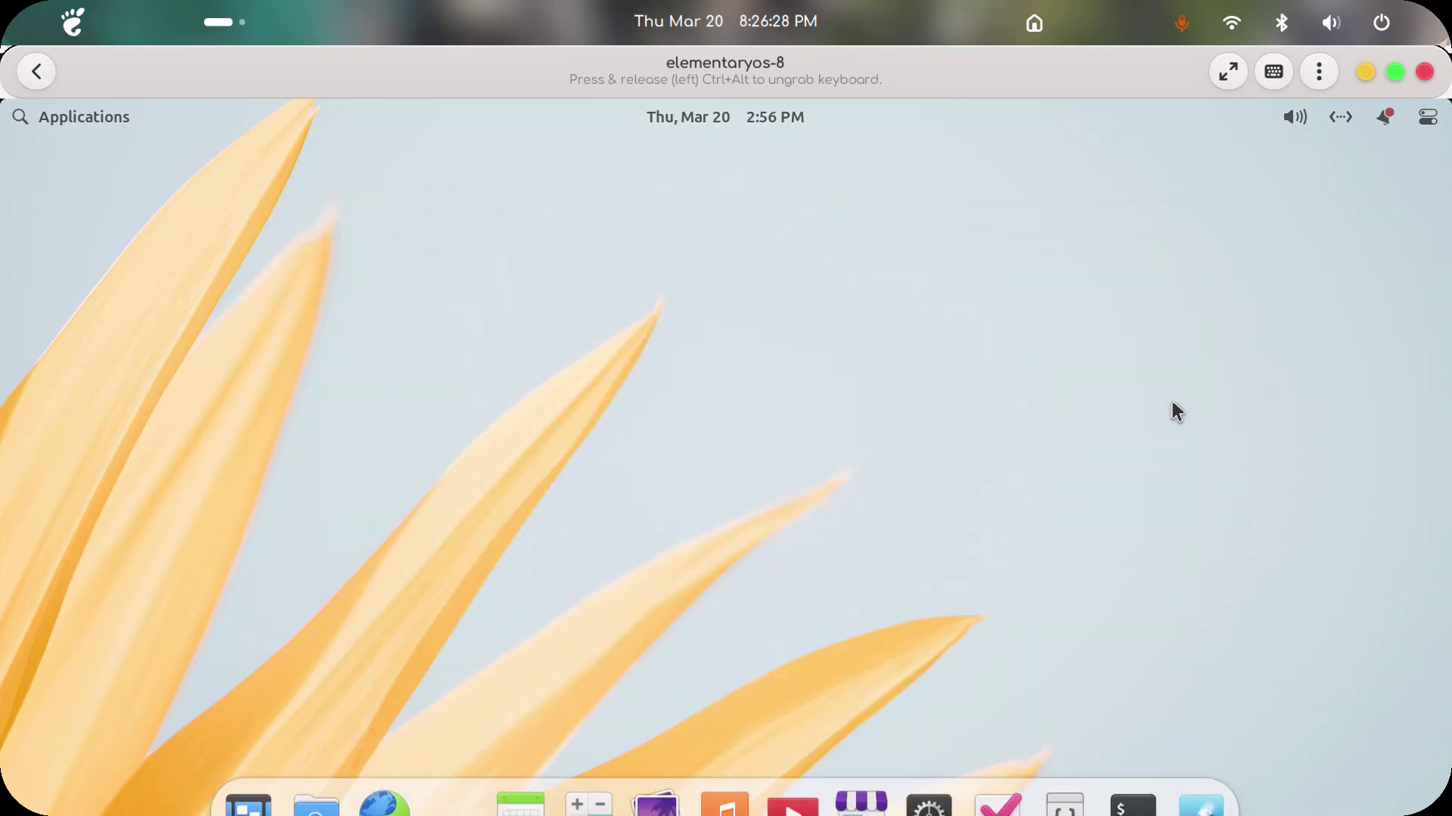
click(567, 745)
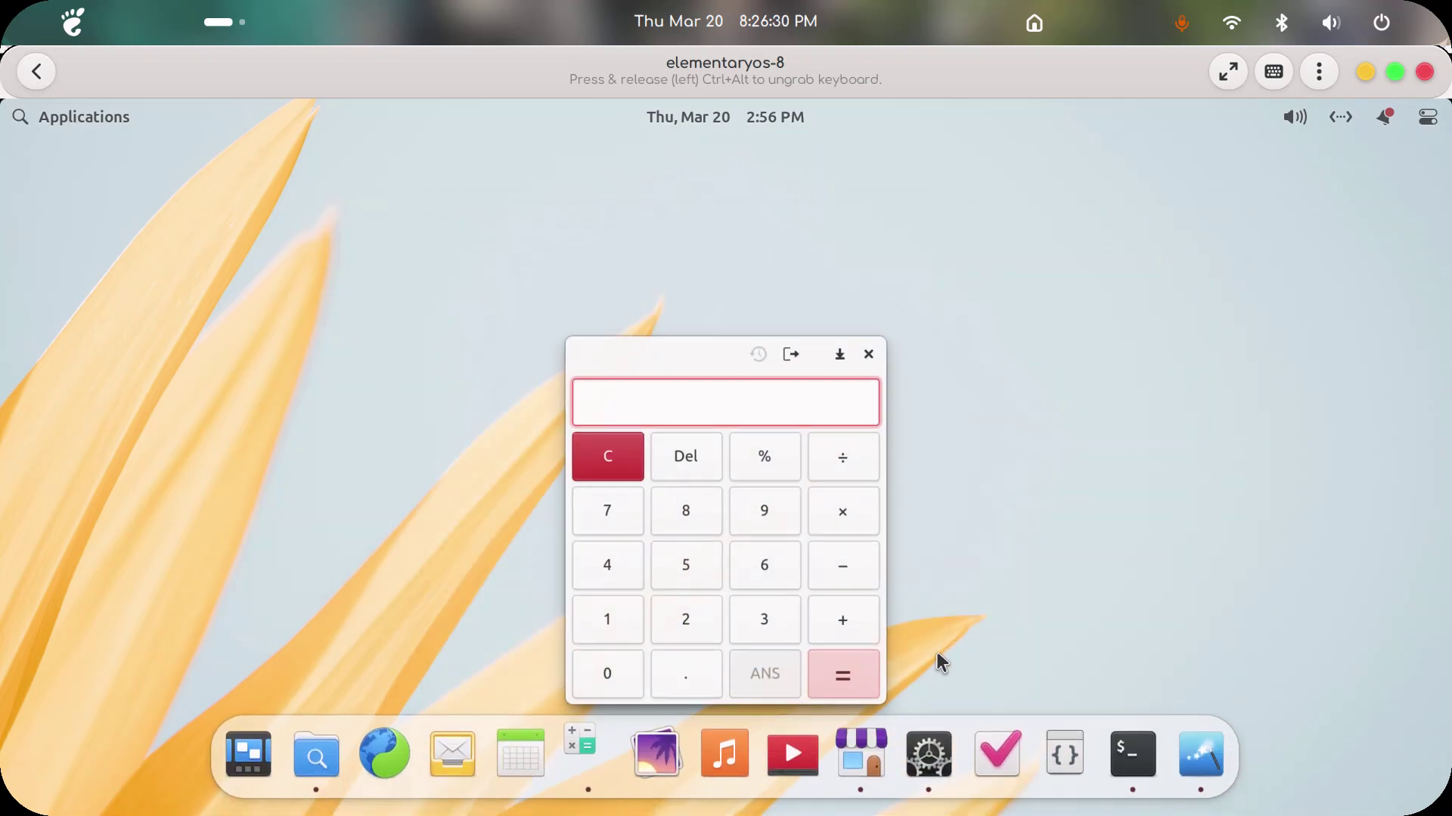
click(871, 346)
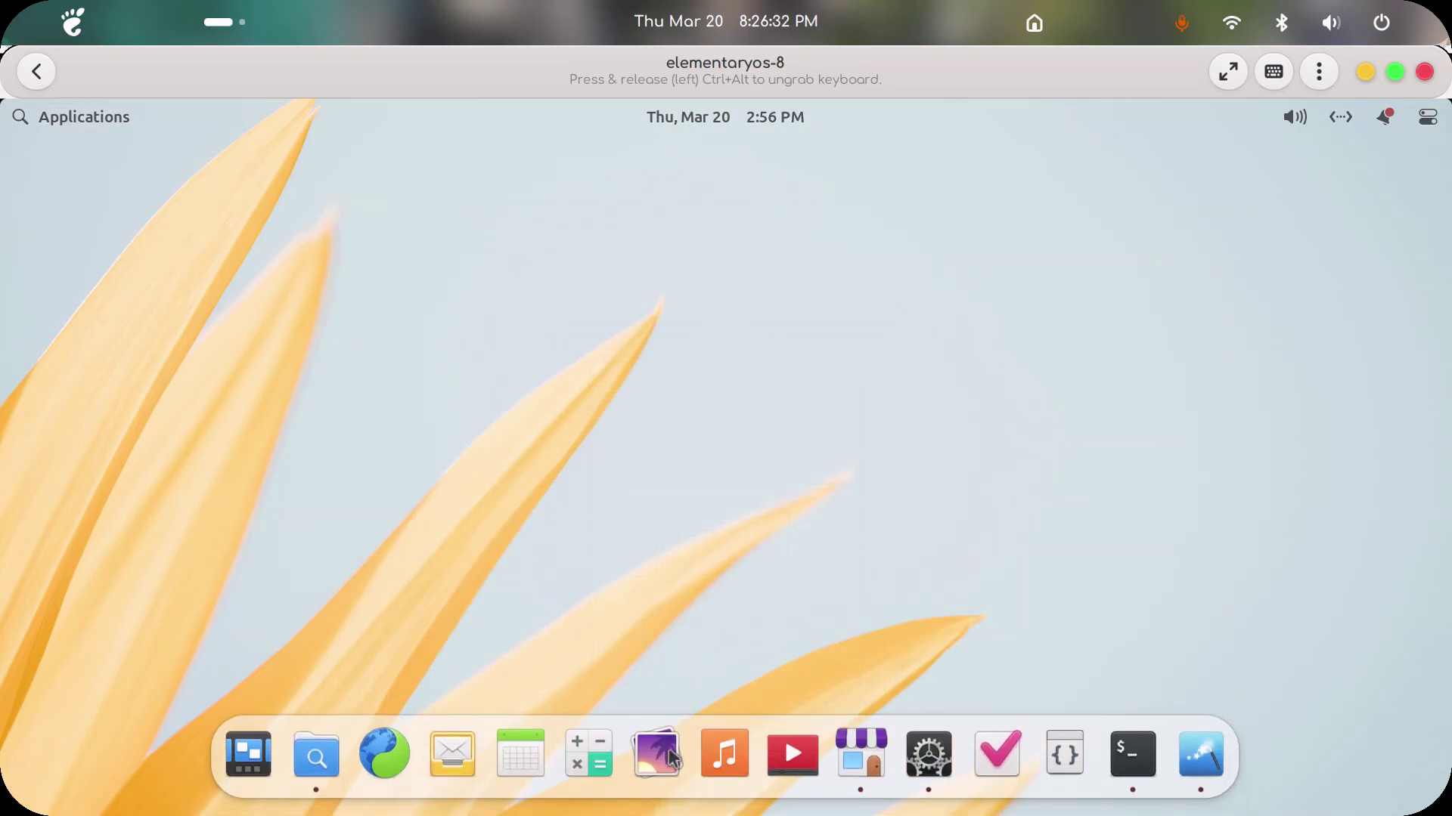
click(589, 752)
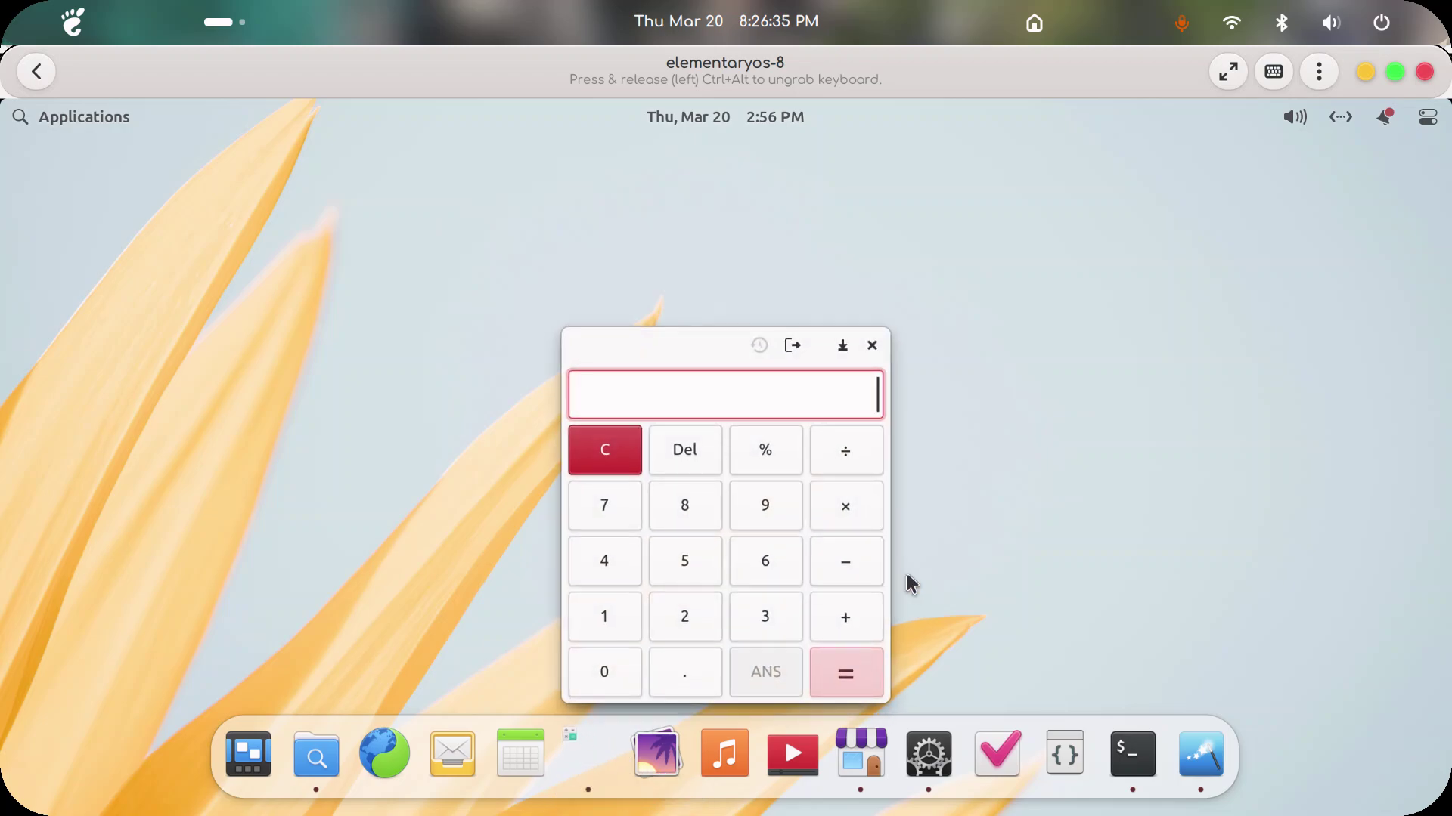
click(872, 346)
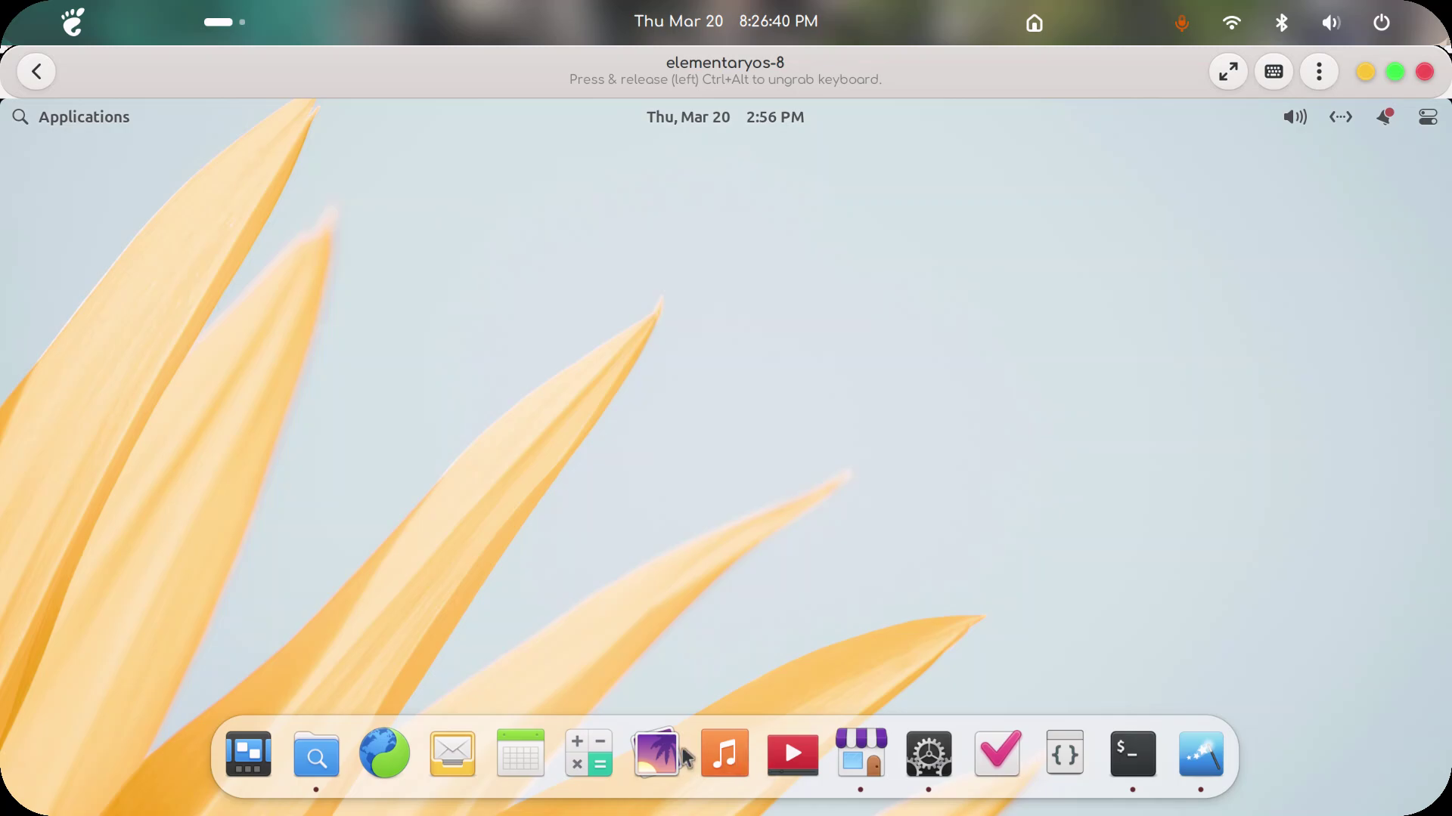
Step: Launch Photos, move its window, view Raws and Trash, then close it and launch AppCenter
click(658, 754)
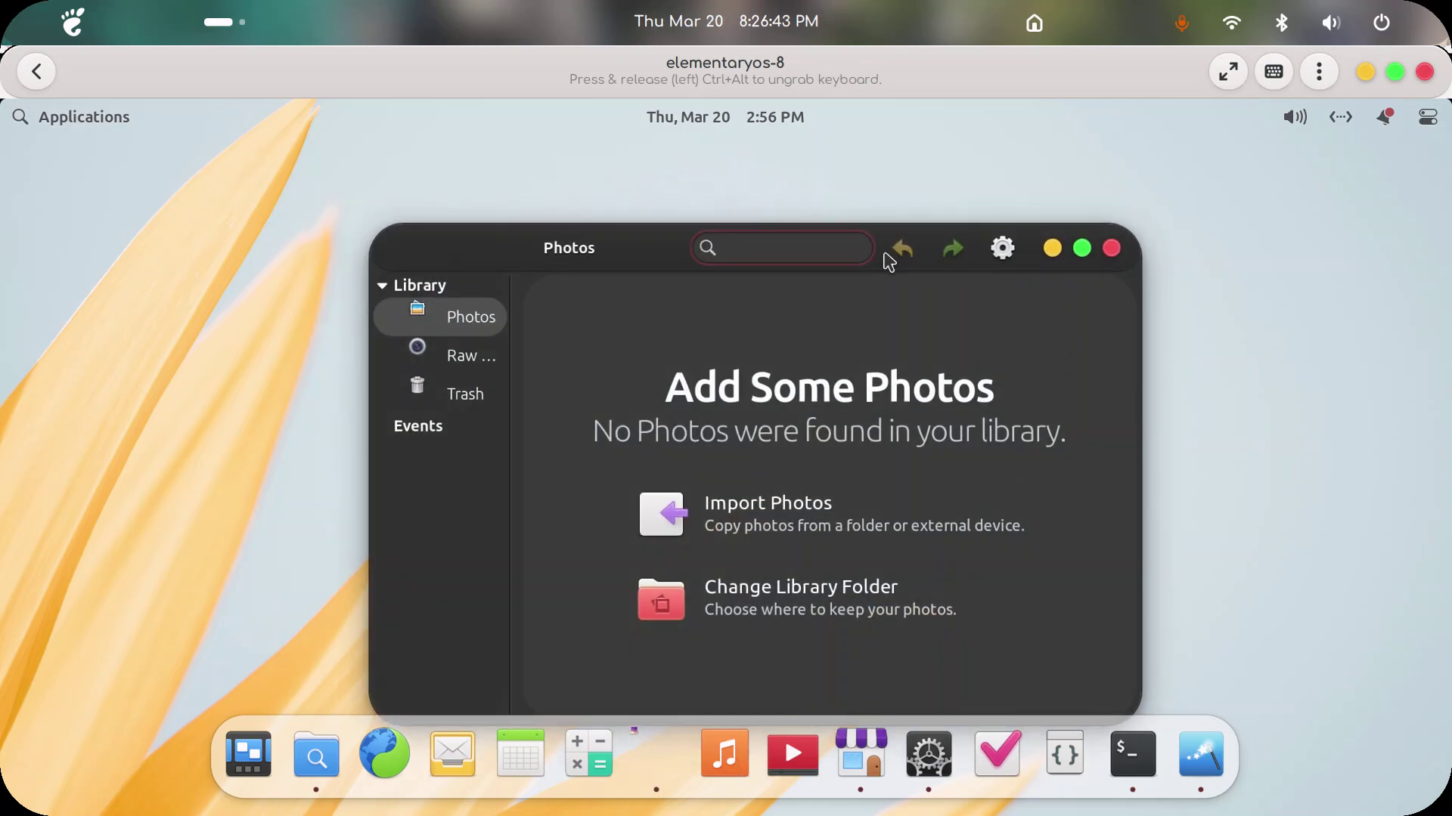
drag(623, 259, 671, 208)
click(519, 309)
click(513, 345)
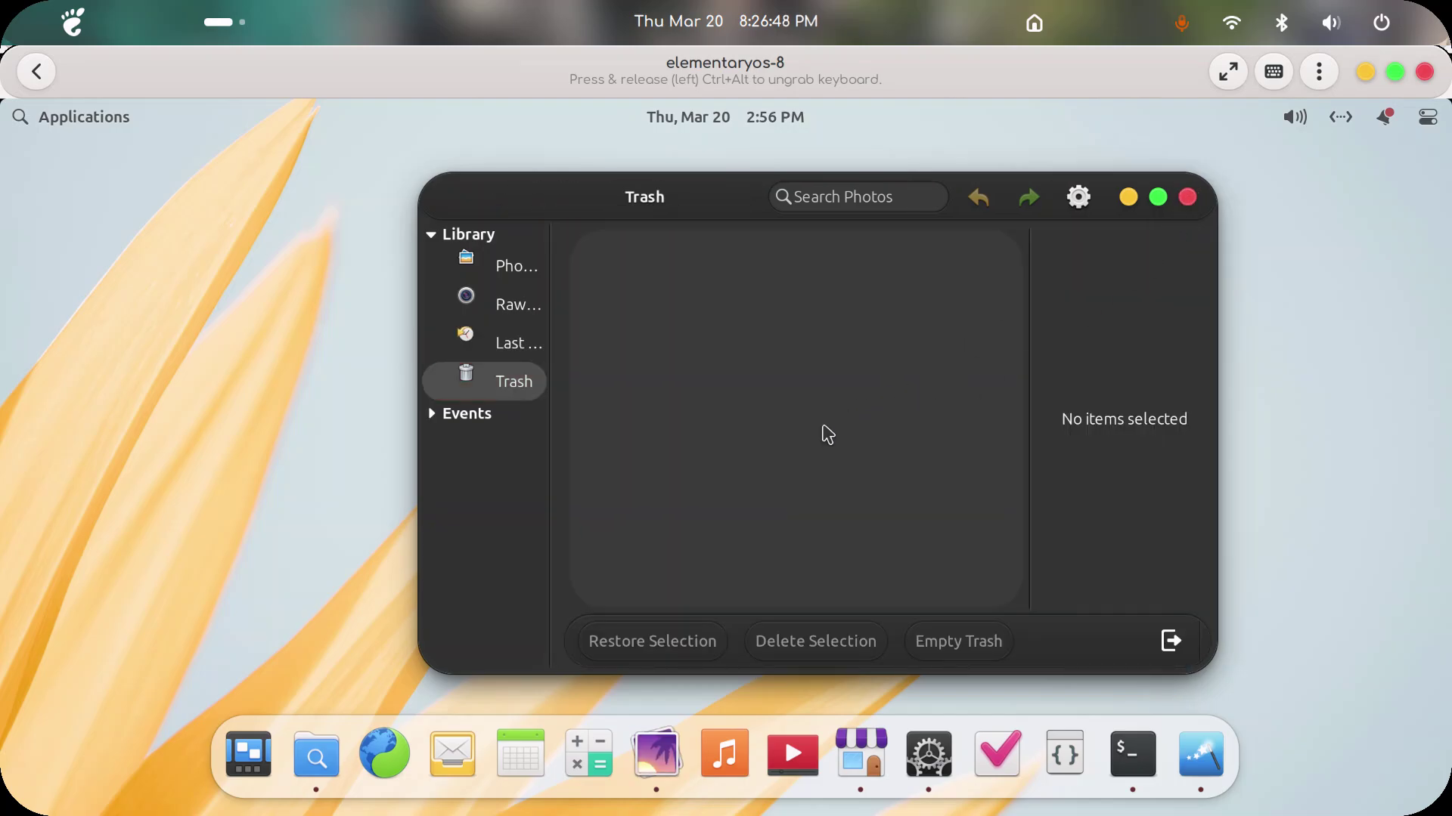
click(1188, 197)
click(860, 754)
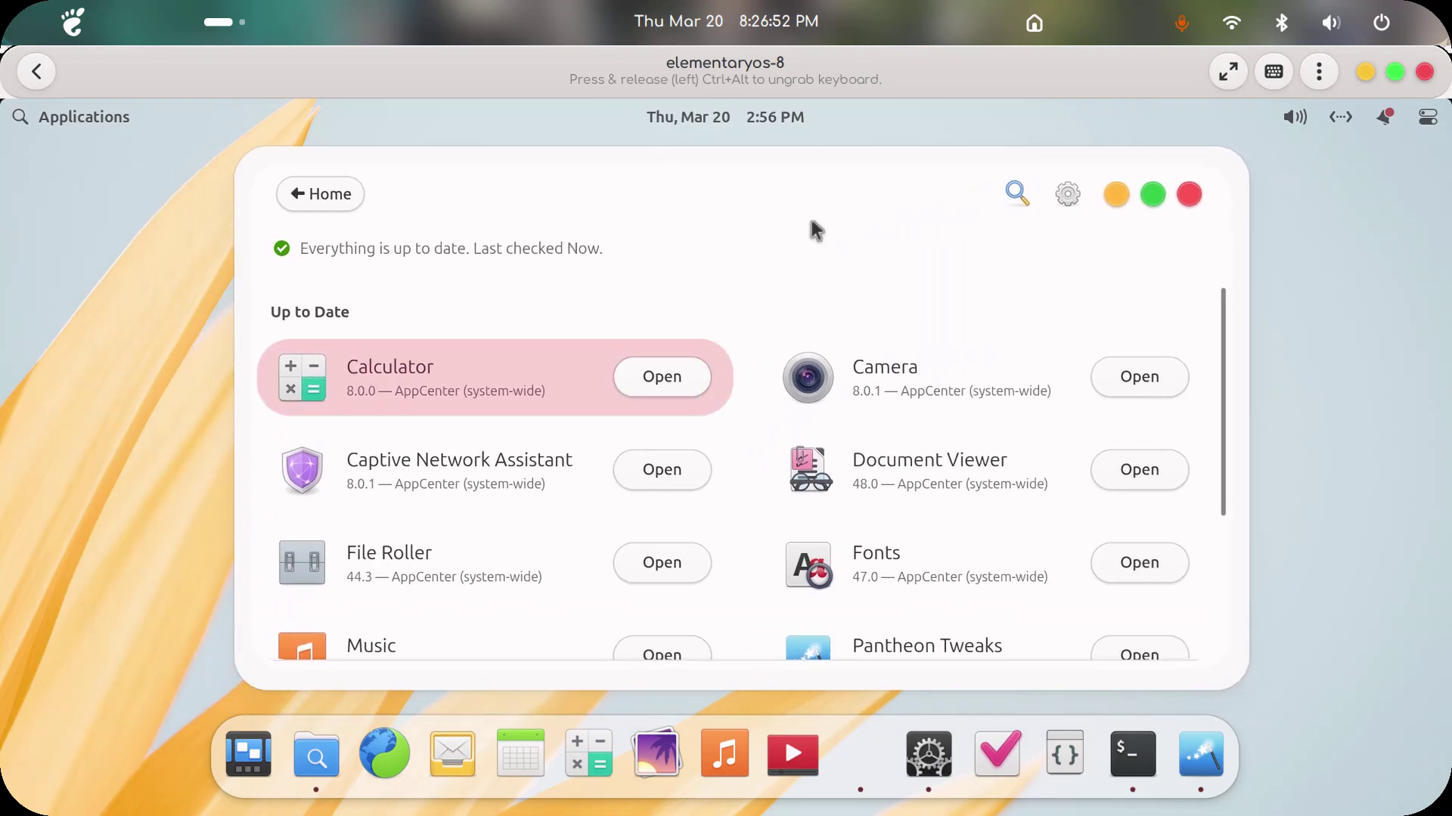
Step: Scroll the AppCenter home page, view Minder's app page, and return Home
click(332, 198)
scroll(677, 476, down, 3)
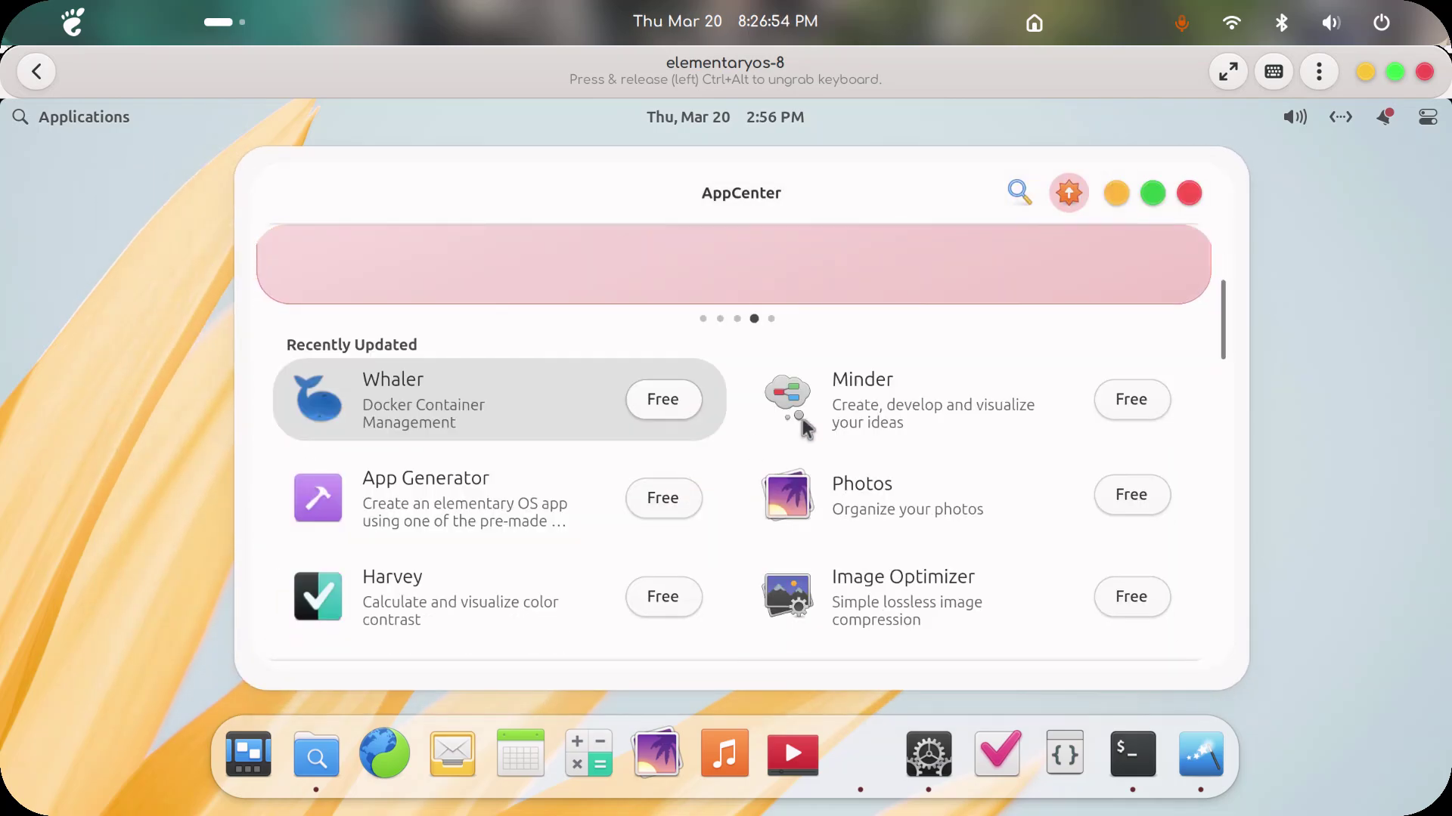
scroll(938, 442, down, 5)
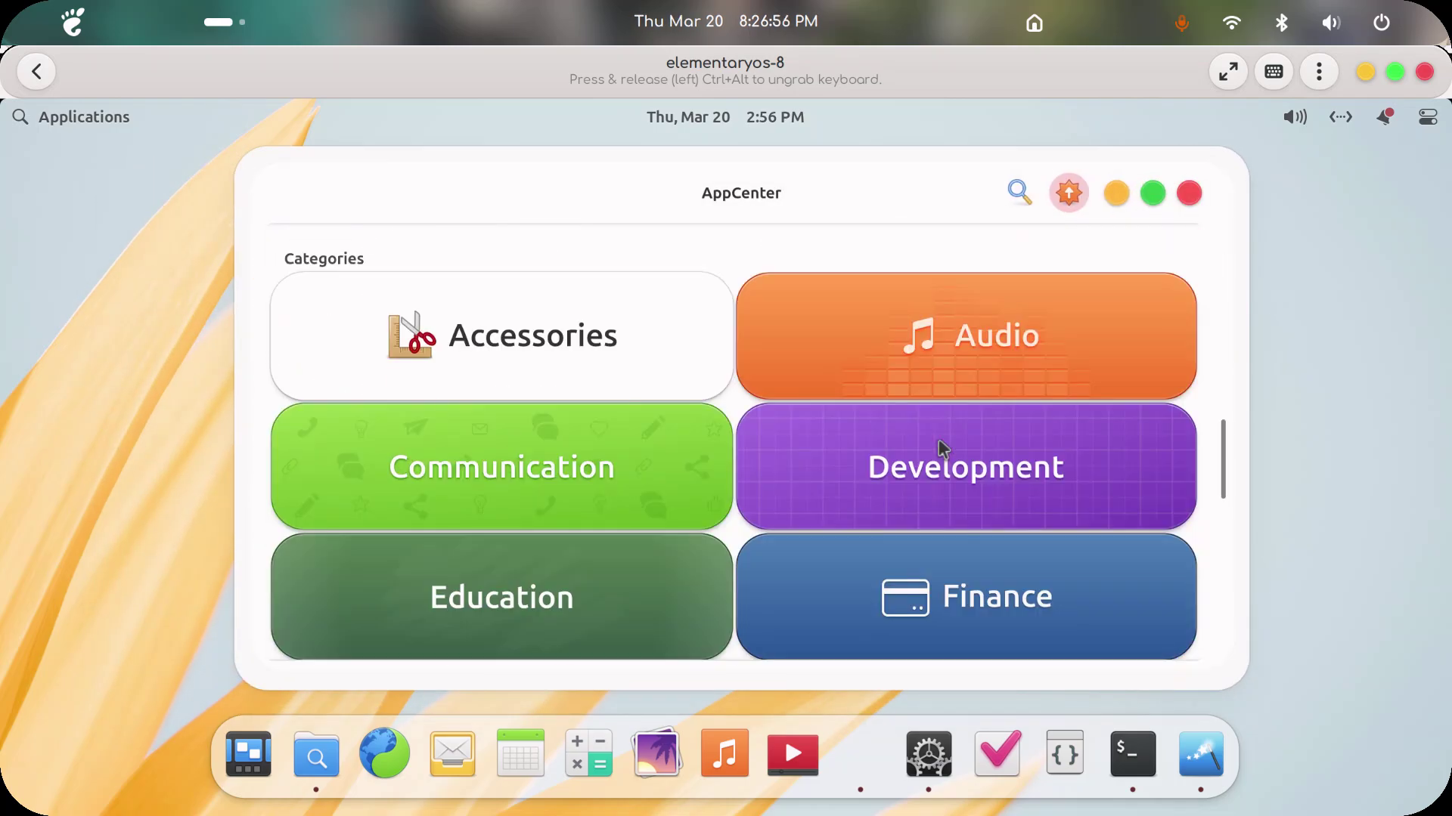
scroll(938, 442, up, 1)
scroll(937, 449, up, 5)
scroll(707, 551, down, 1)
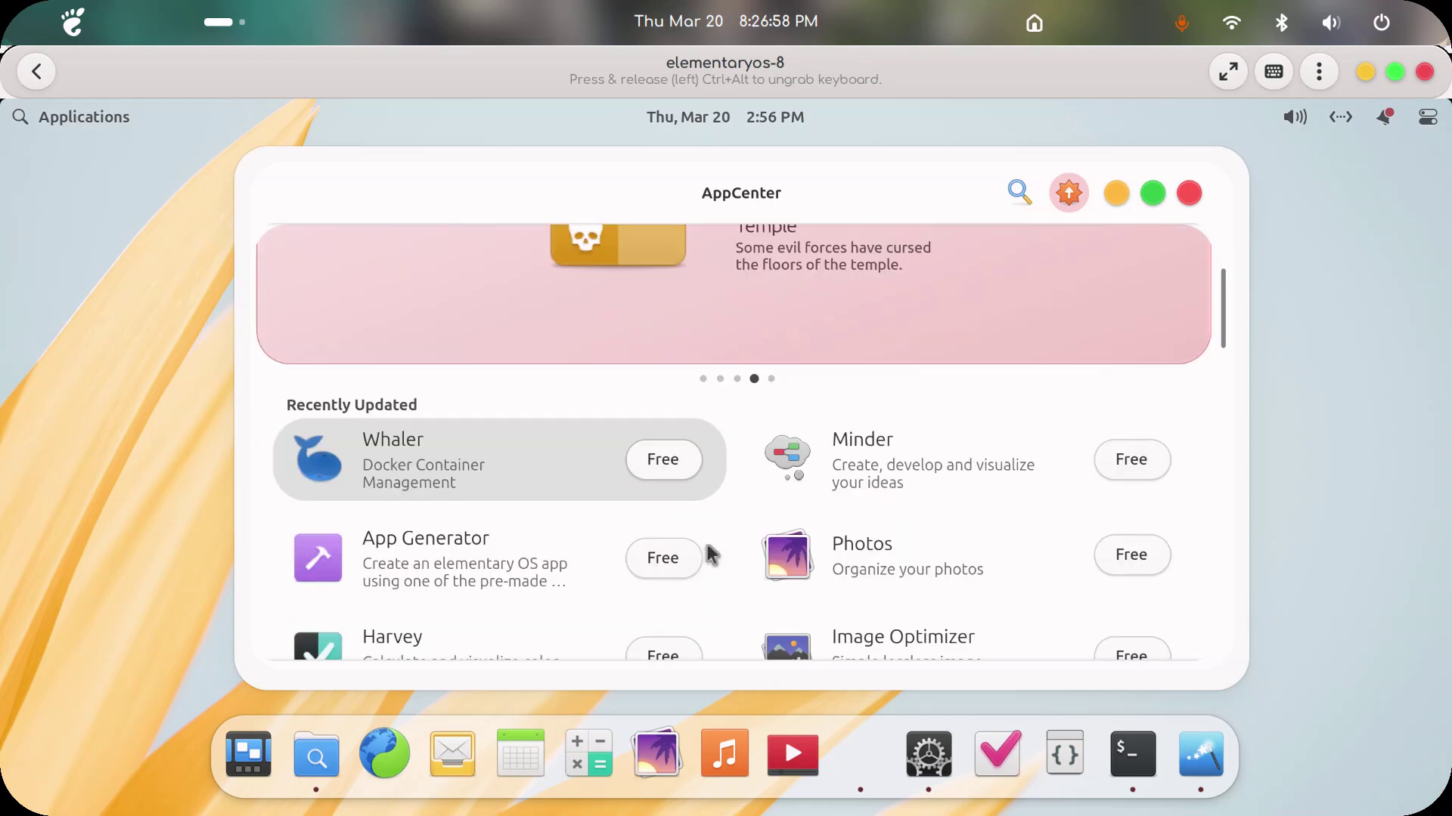
click(910, 452)
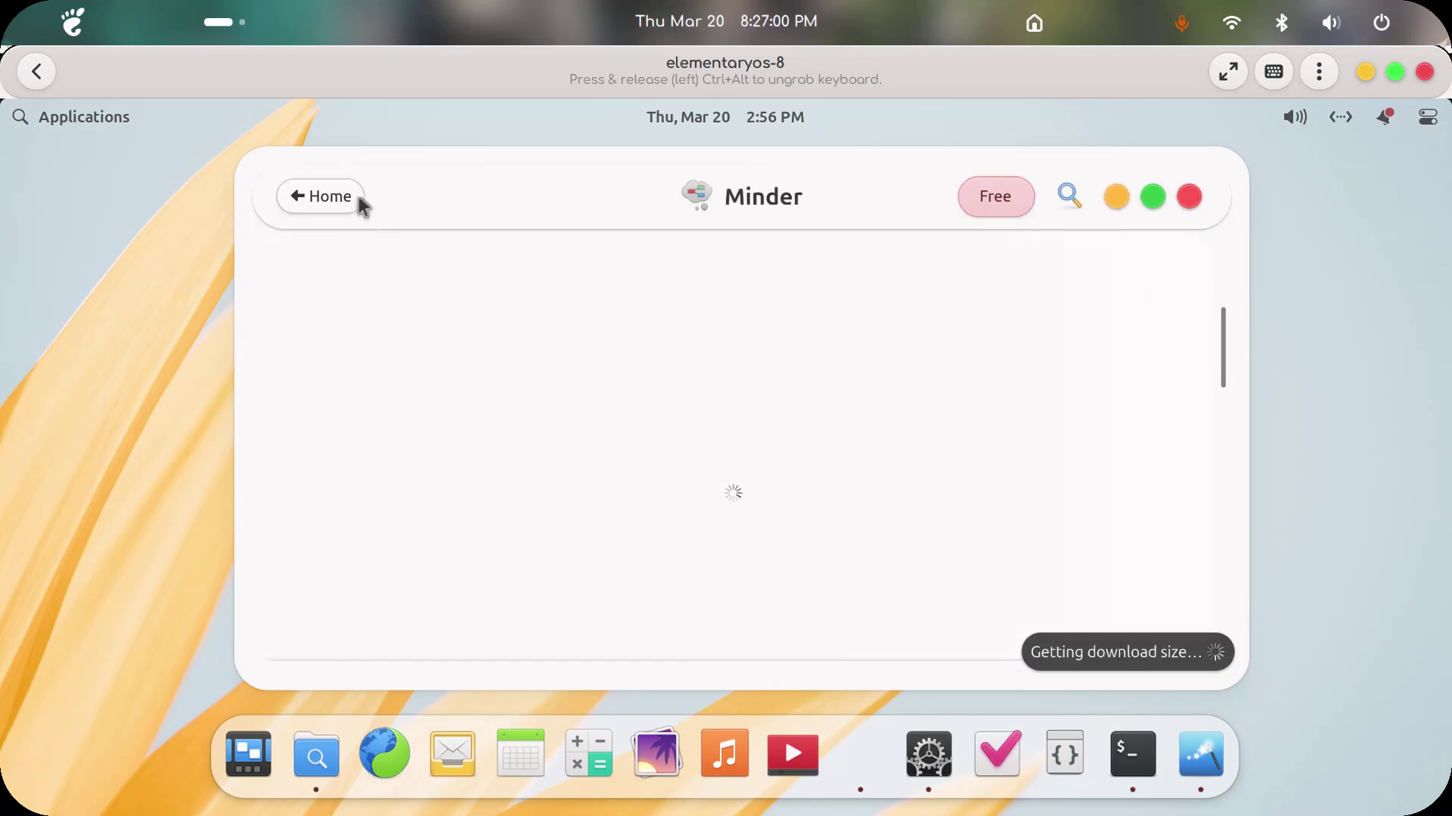
click(358, 199)
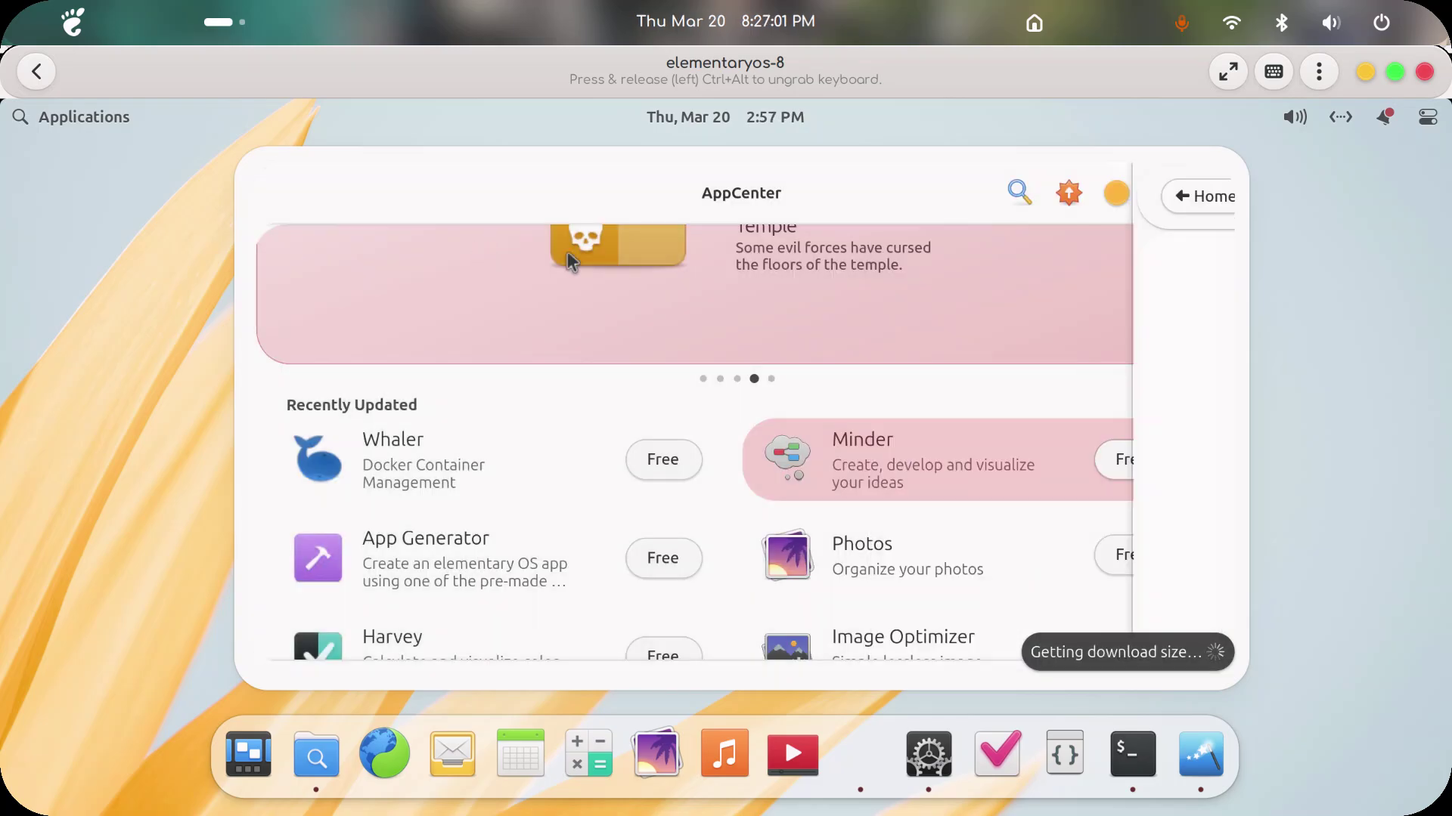
Step: Minimize AppCenter and open then dismiss its dock menu
click(1111, 194)
right_click(868, 747)
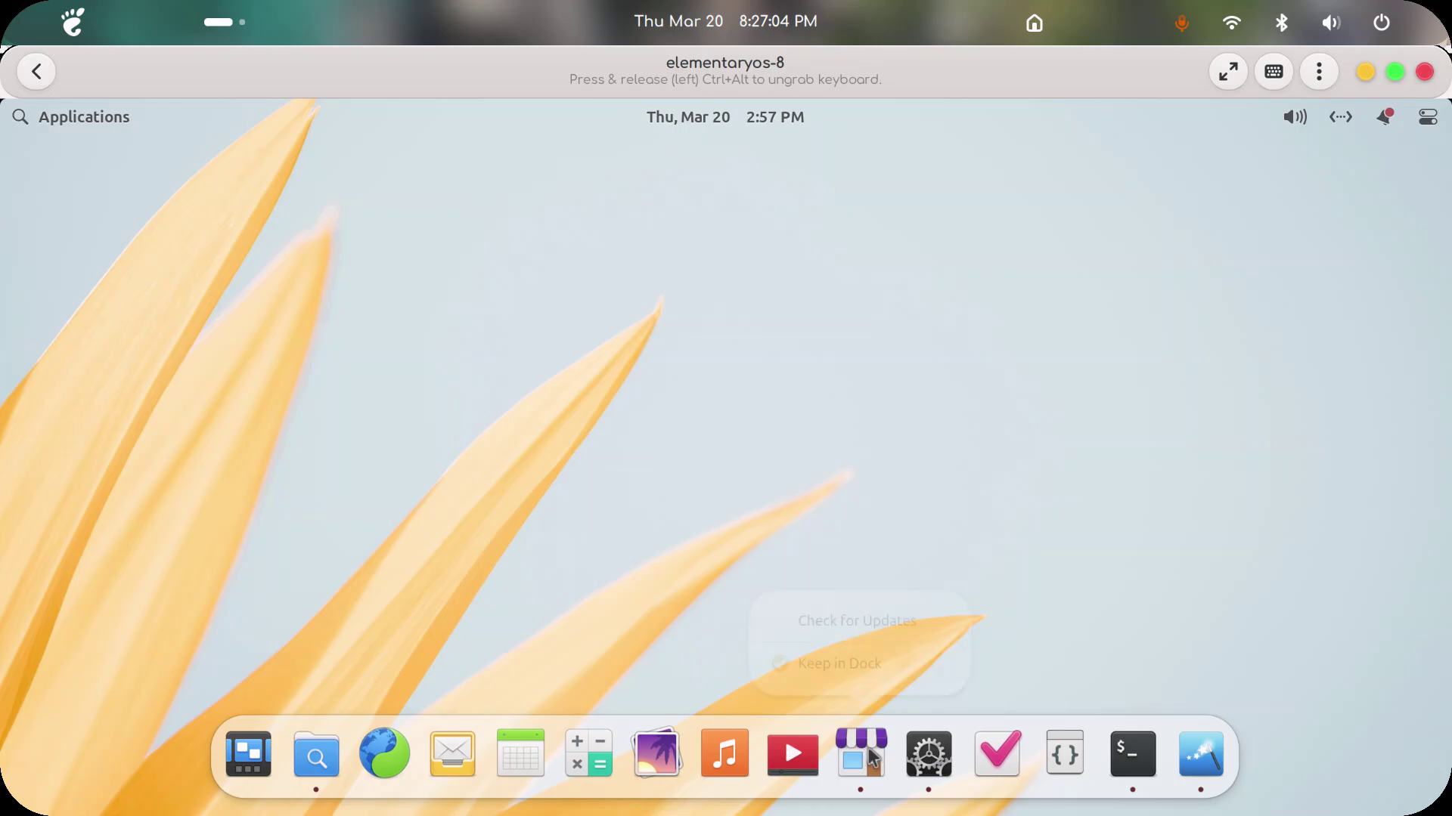
click(1072, 632)
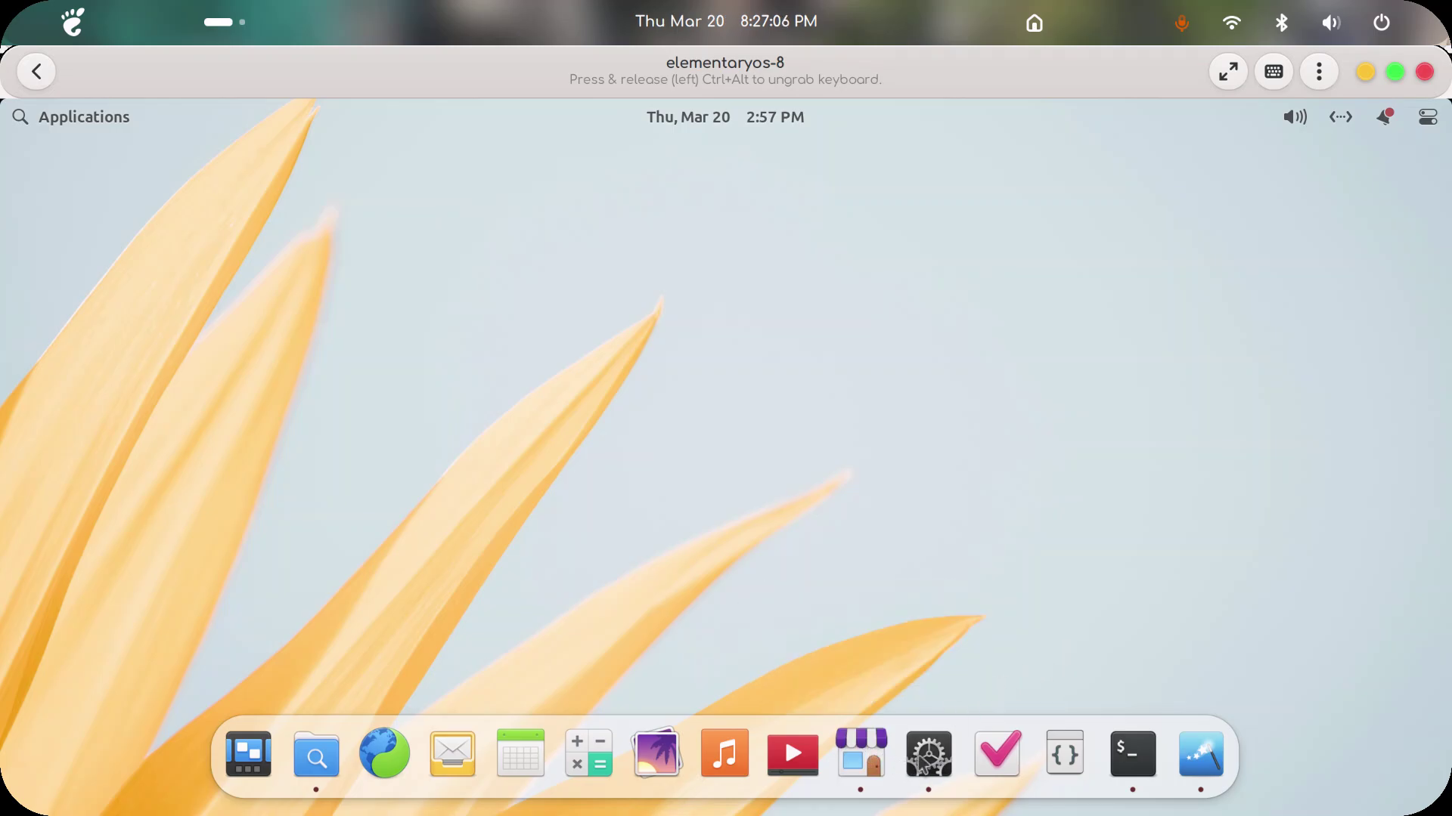
click(1170, 756)
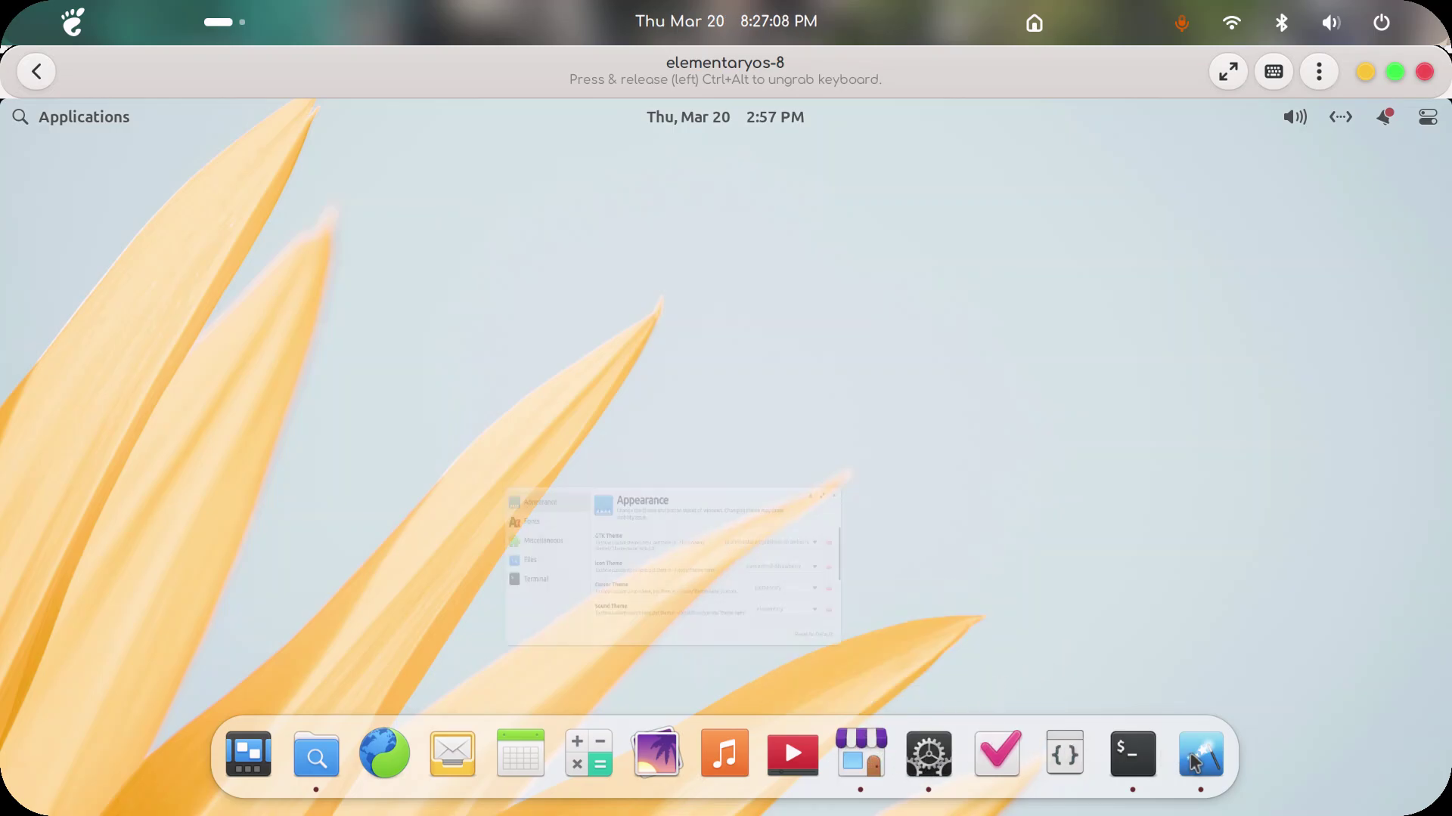
click(1059, 419)
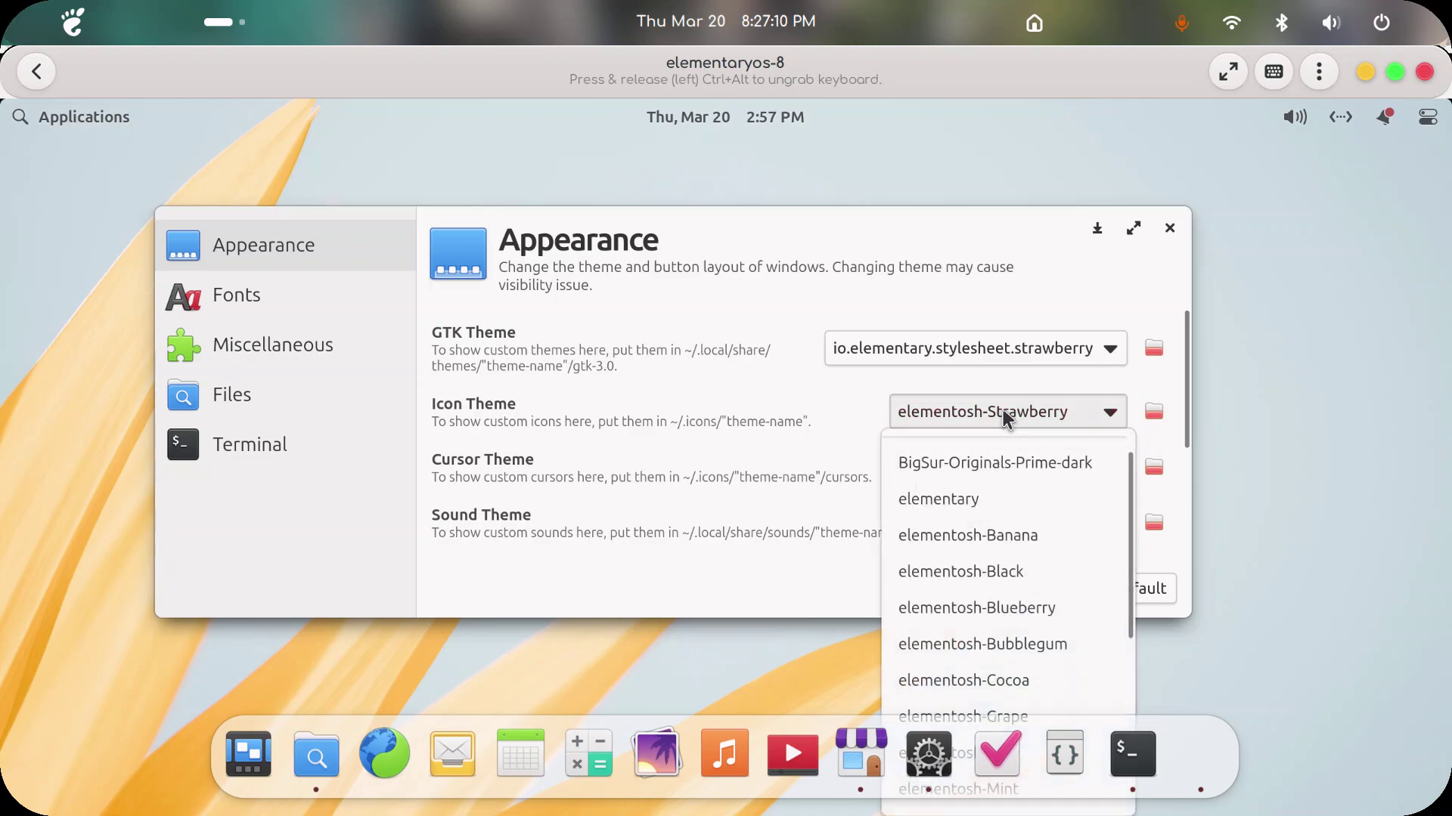
click(976, 348)
click(977, 348)
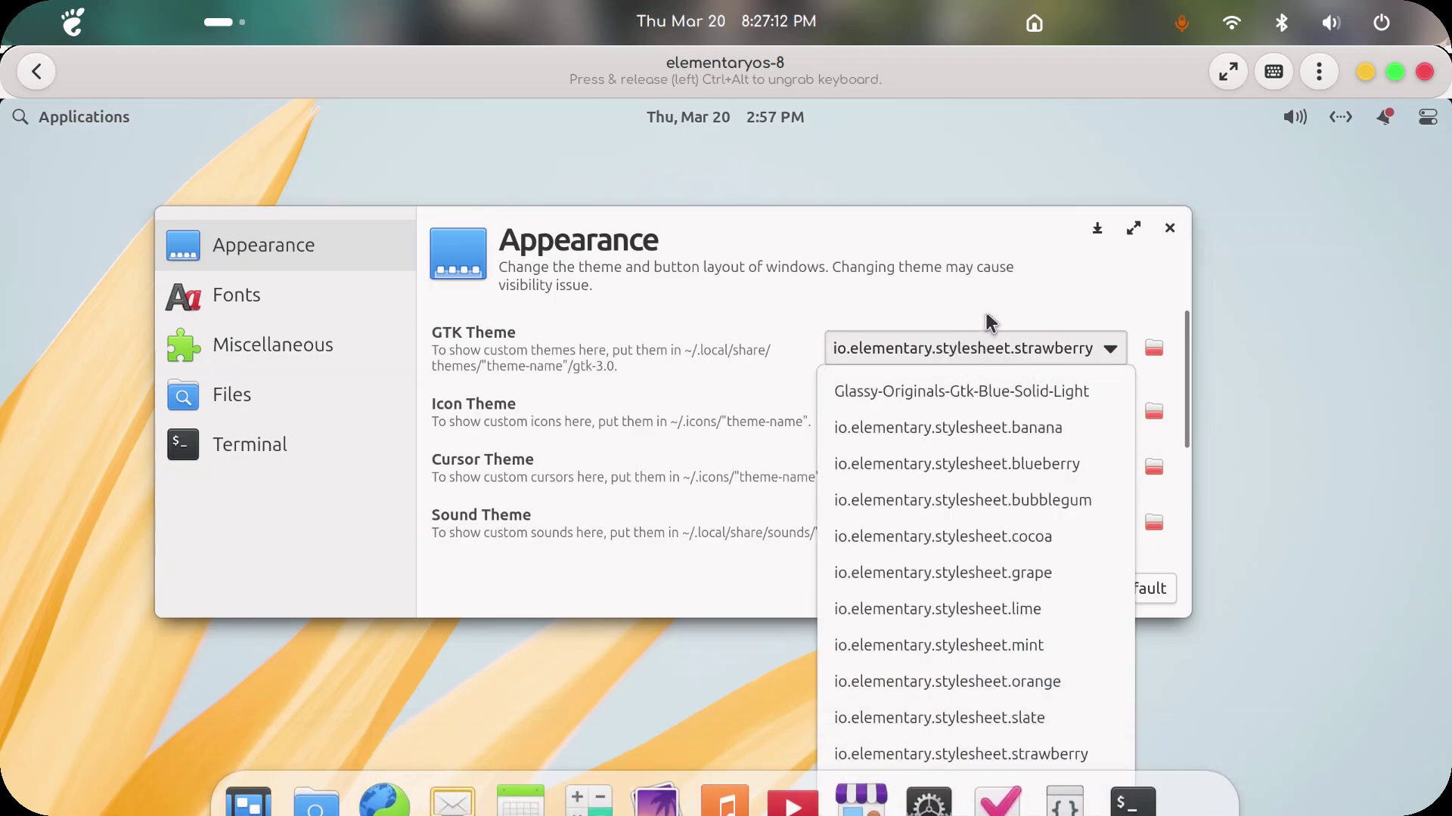
click(1125, 266)
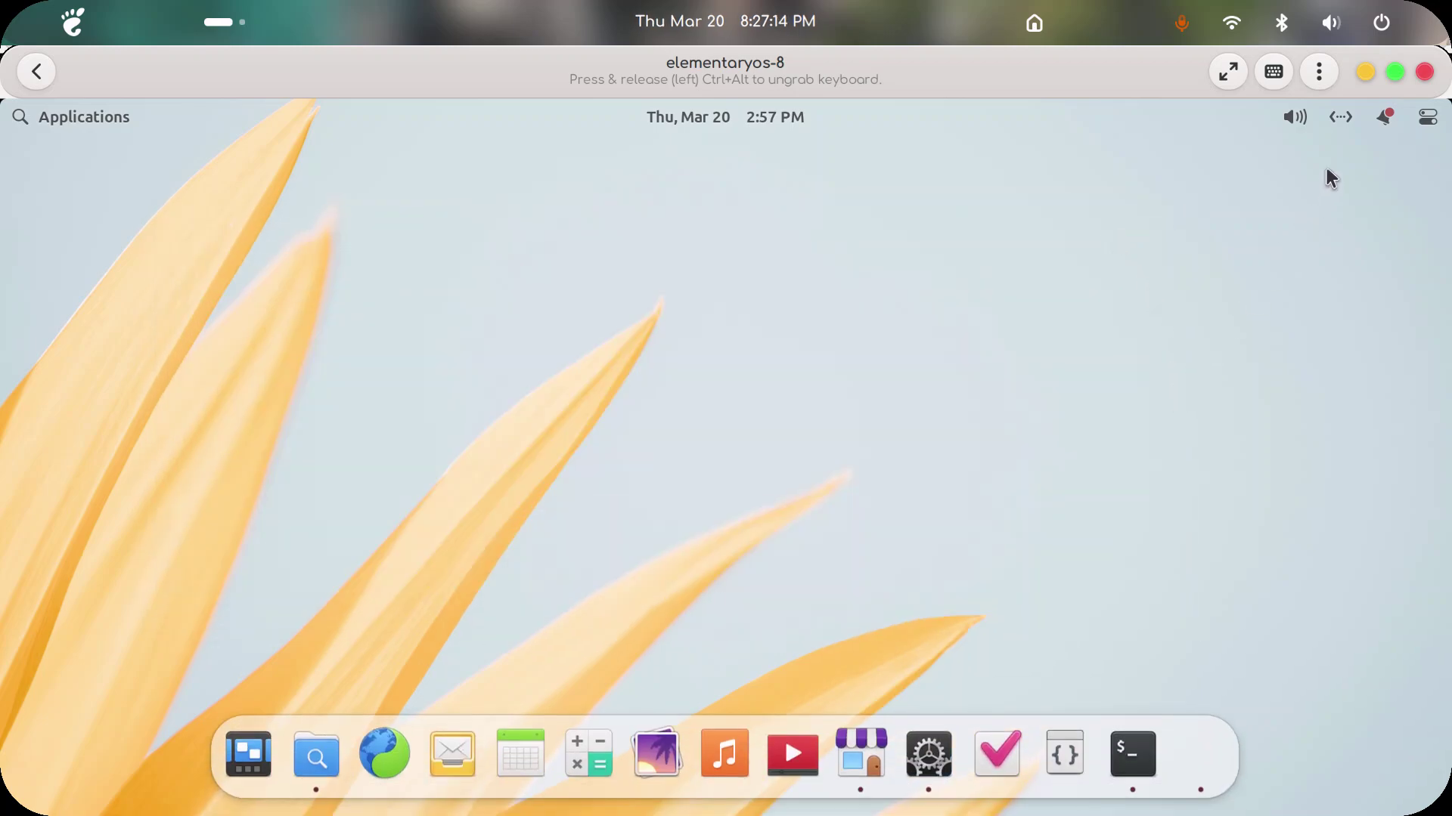
Step: Minimize the VM and restore Chrome, scrolling up to the Elementosh icons page
click(1367, 74)
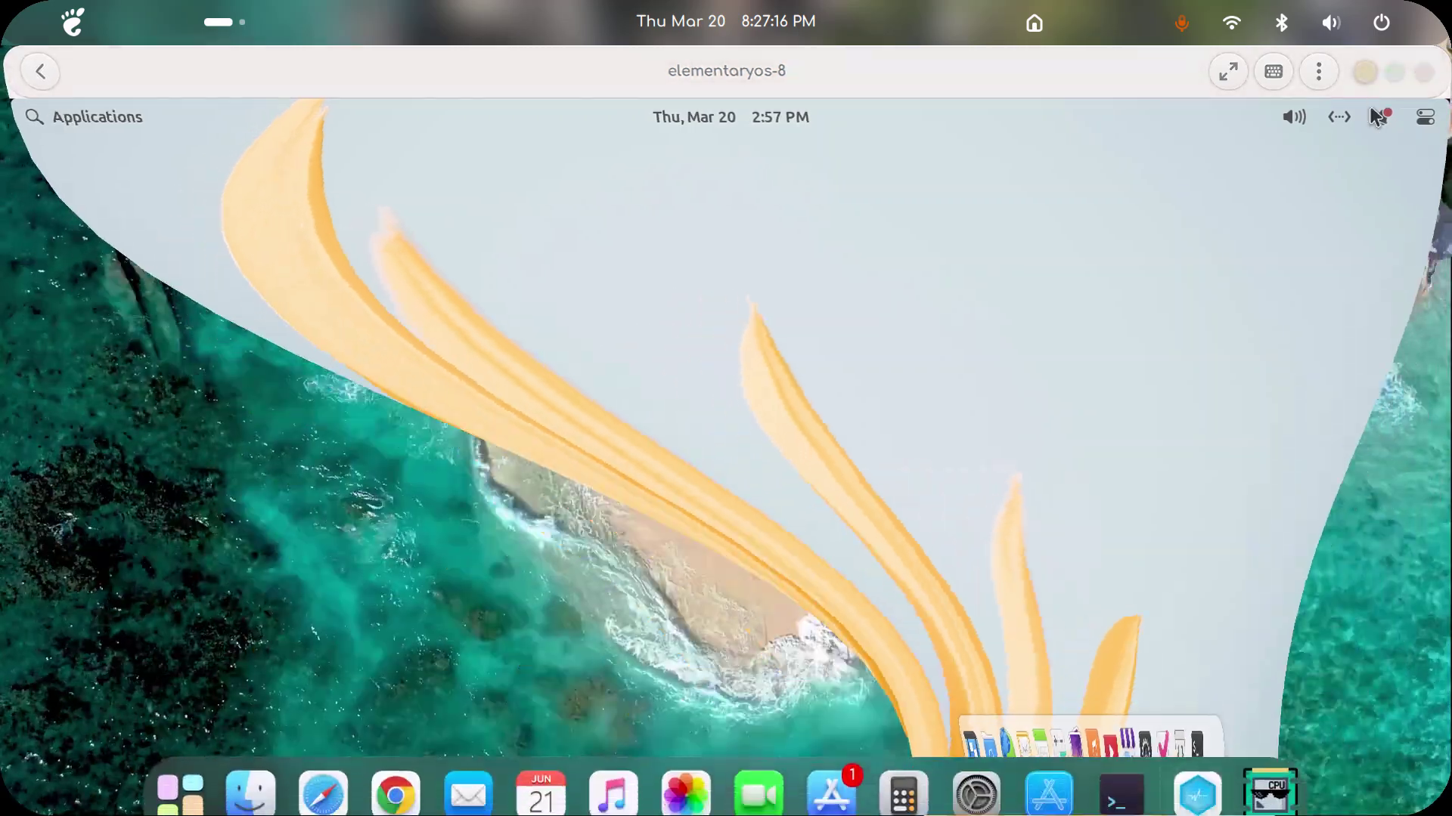
click(395, 757)
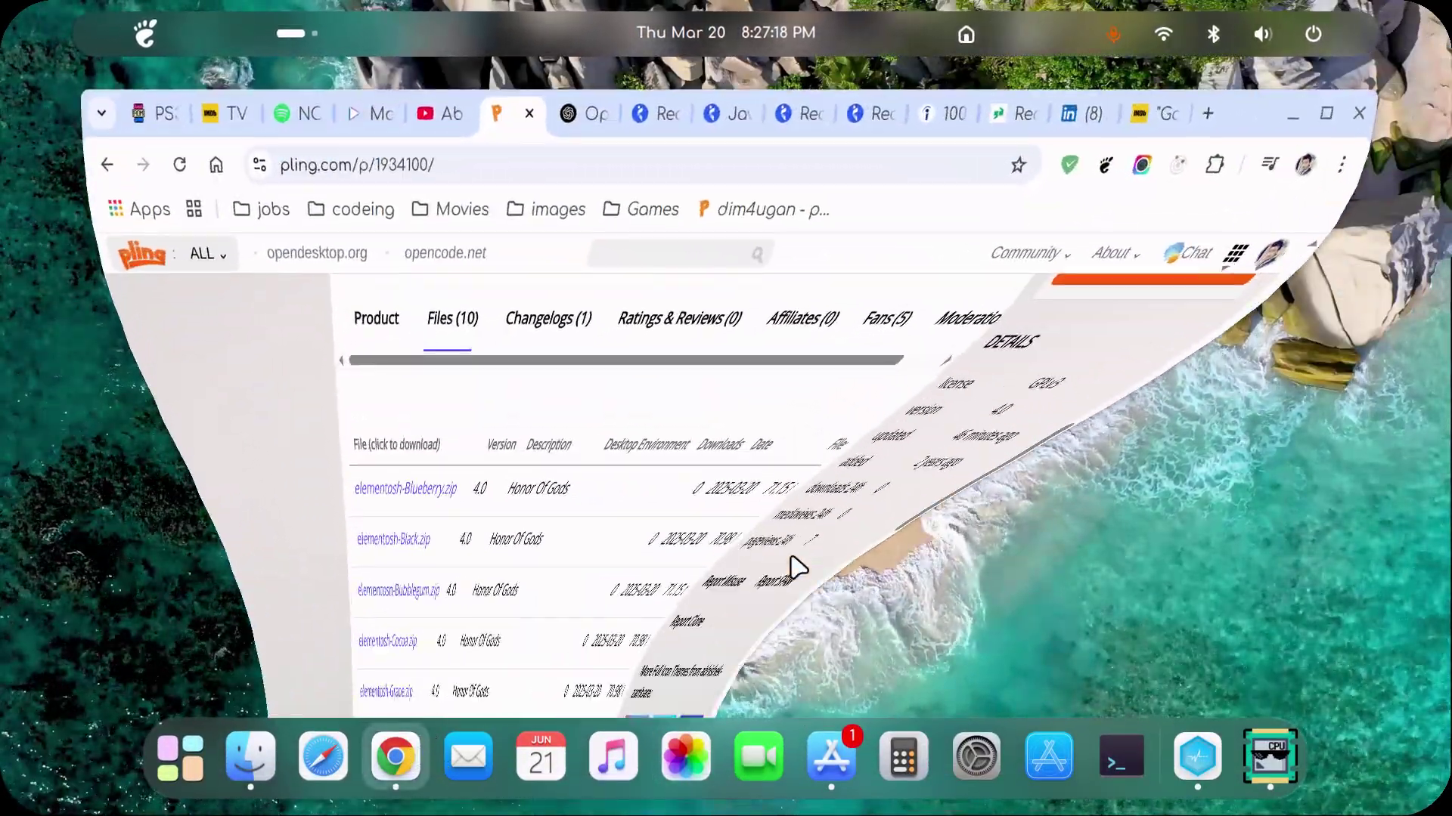
scroll(781, 474, up, 5)
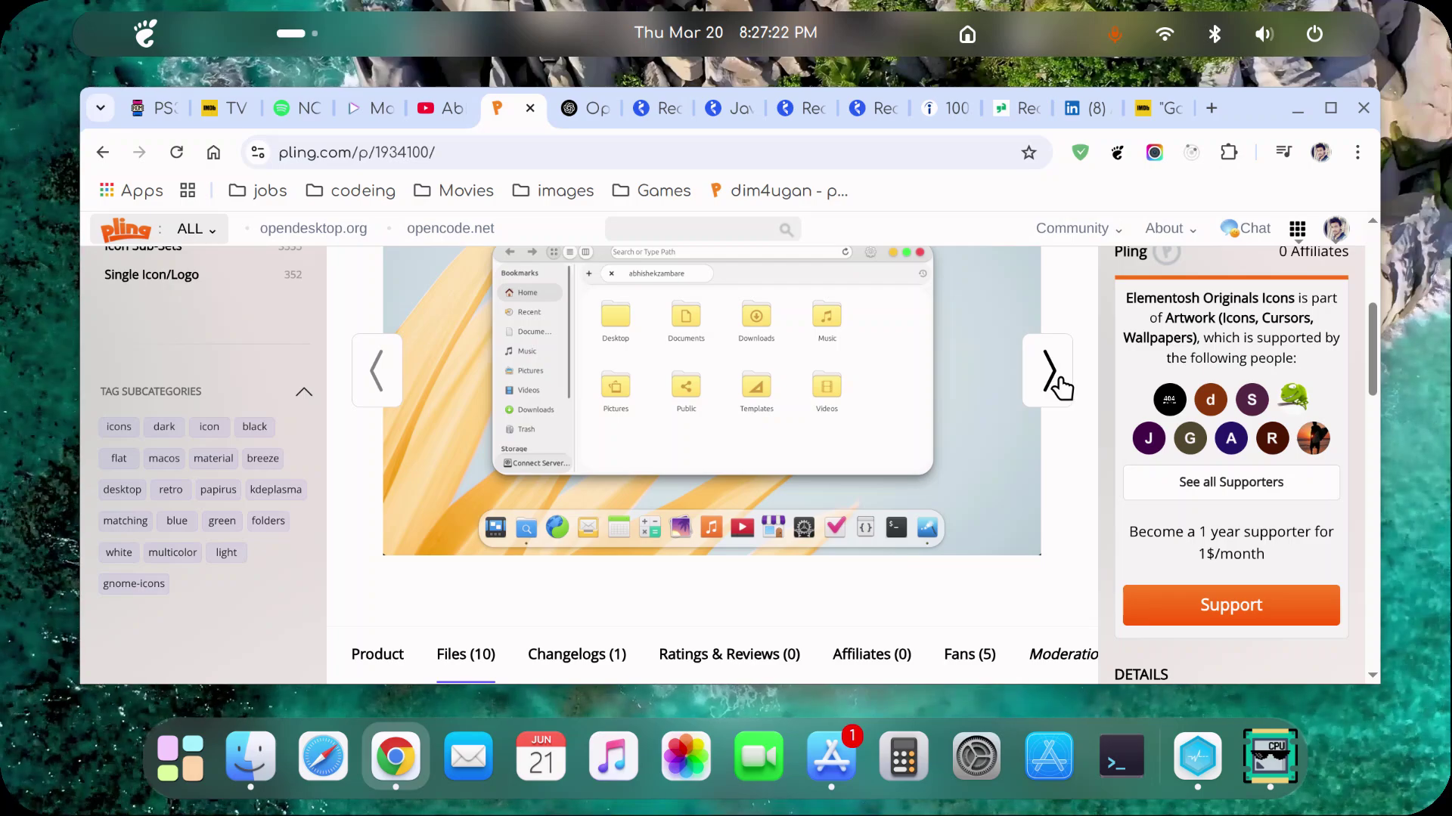
scroll(905, 587, up, 2)
Step: Advance the preview carousel three times to the green-folder screenshot, then open GPU Screen Recorder
click(1049, 495)
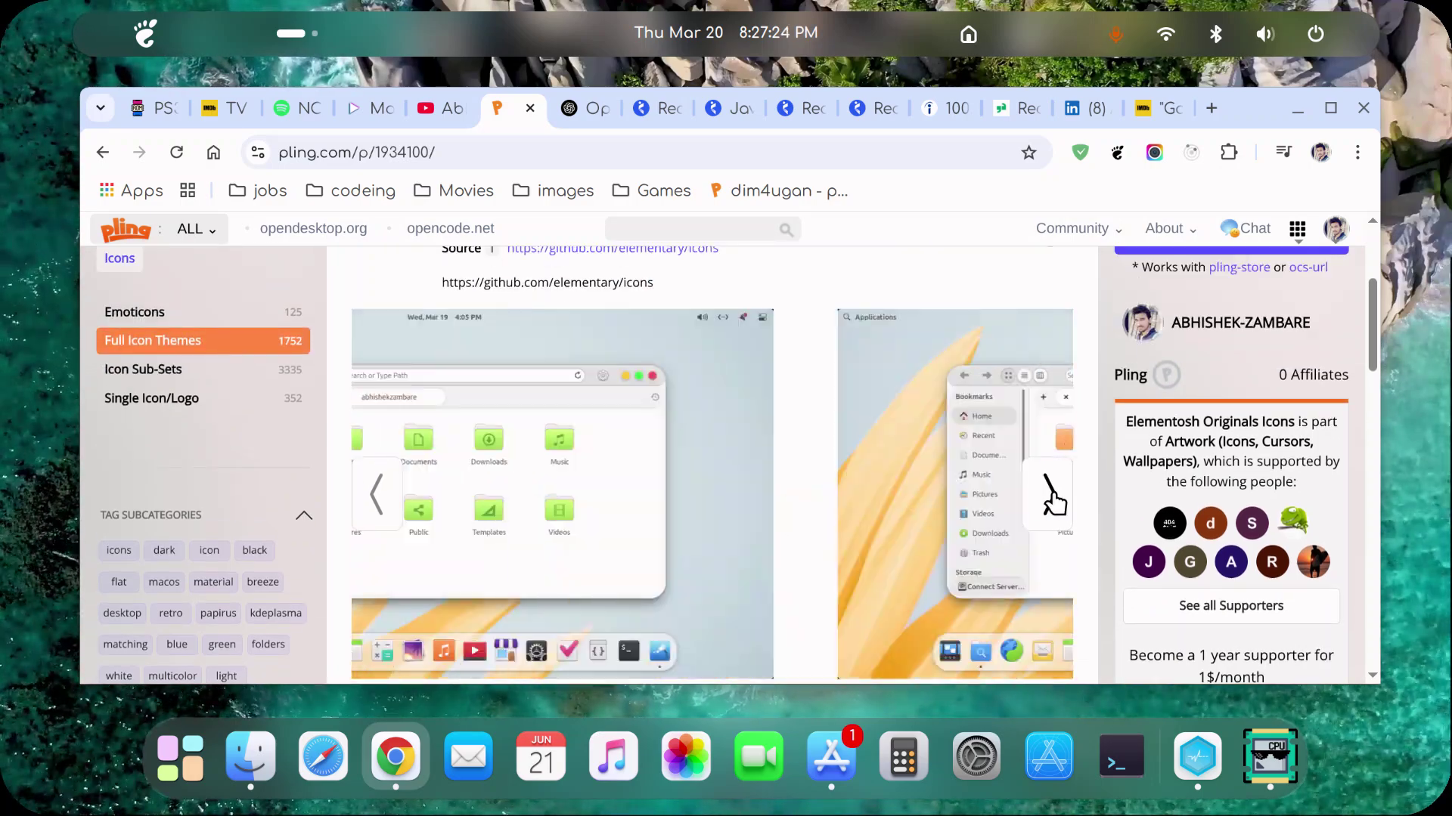
click(1051, 498)
click(1051, 497)
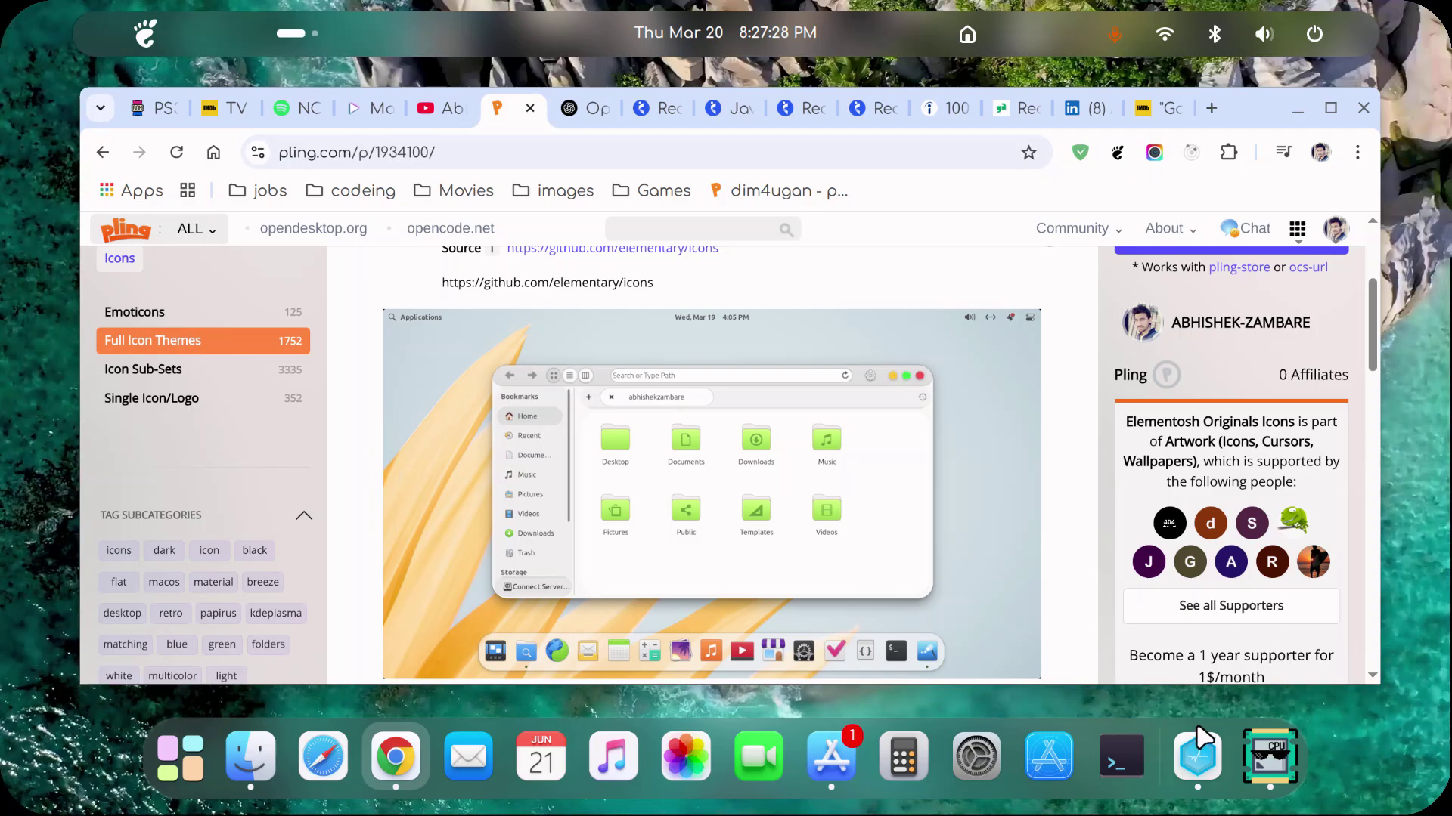
click(1278, 764)
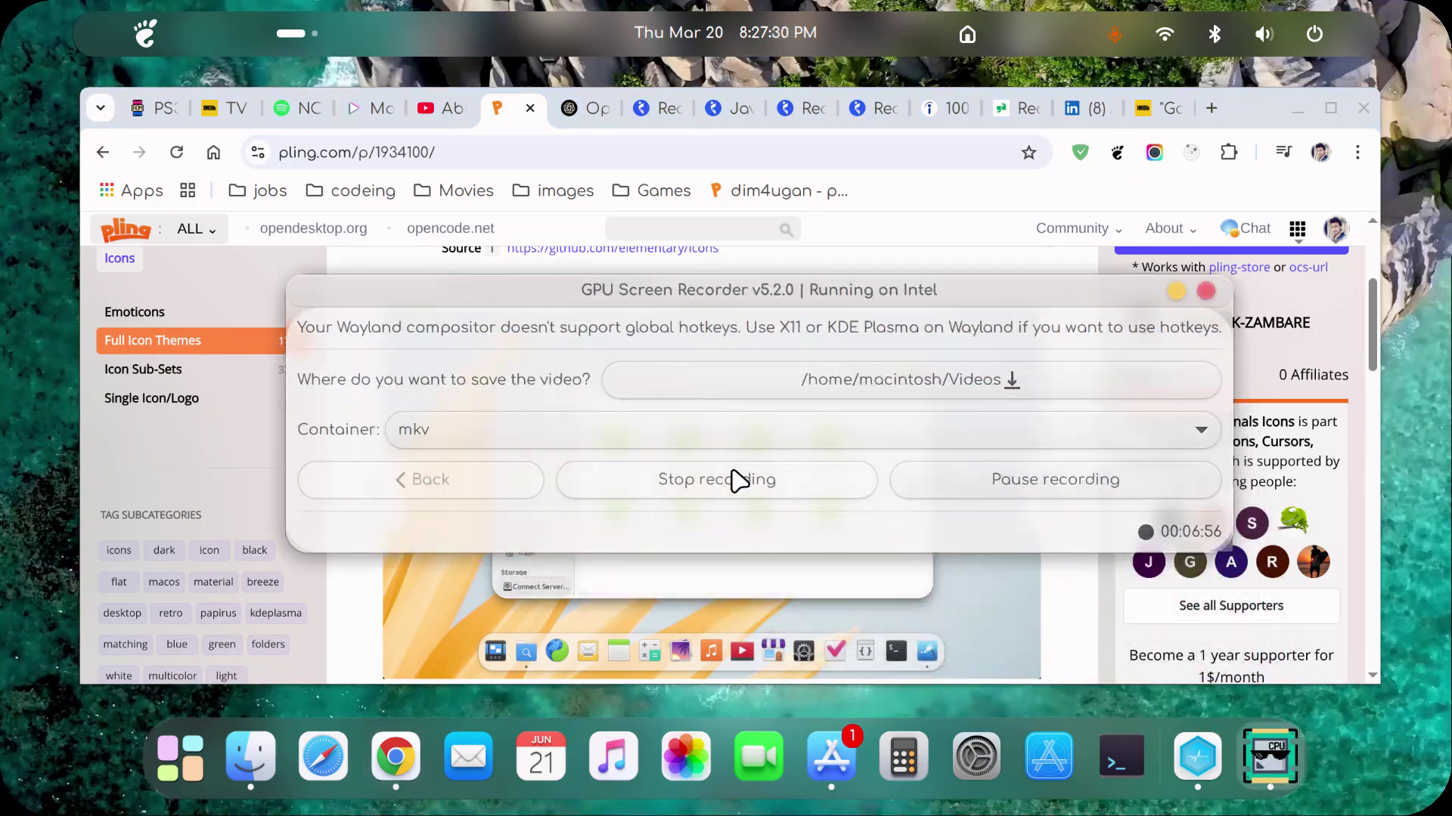